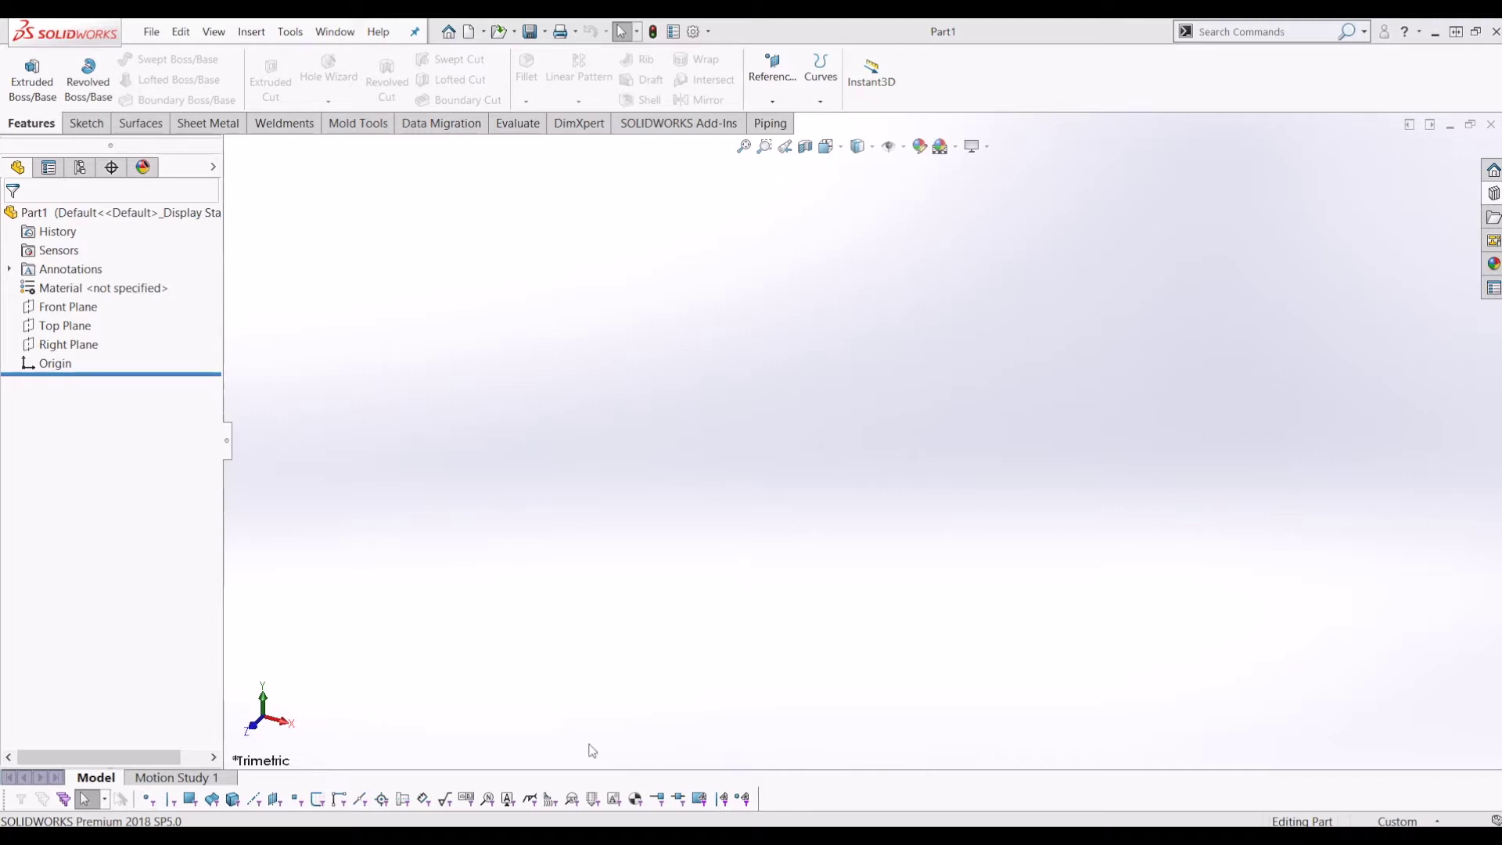
- Start a sketch on the Top Plane and draw a six-sided inscribed-circle polygon centred on the origin, about 61 mm across flats
click(102, 328)
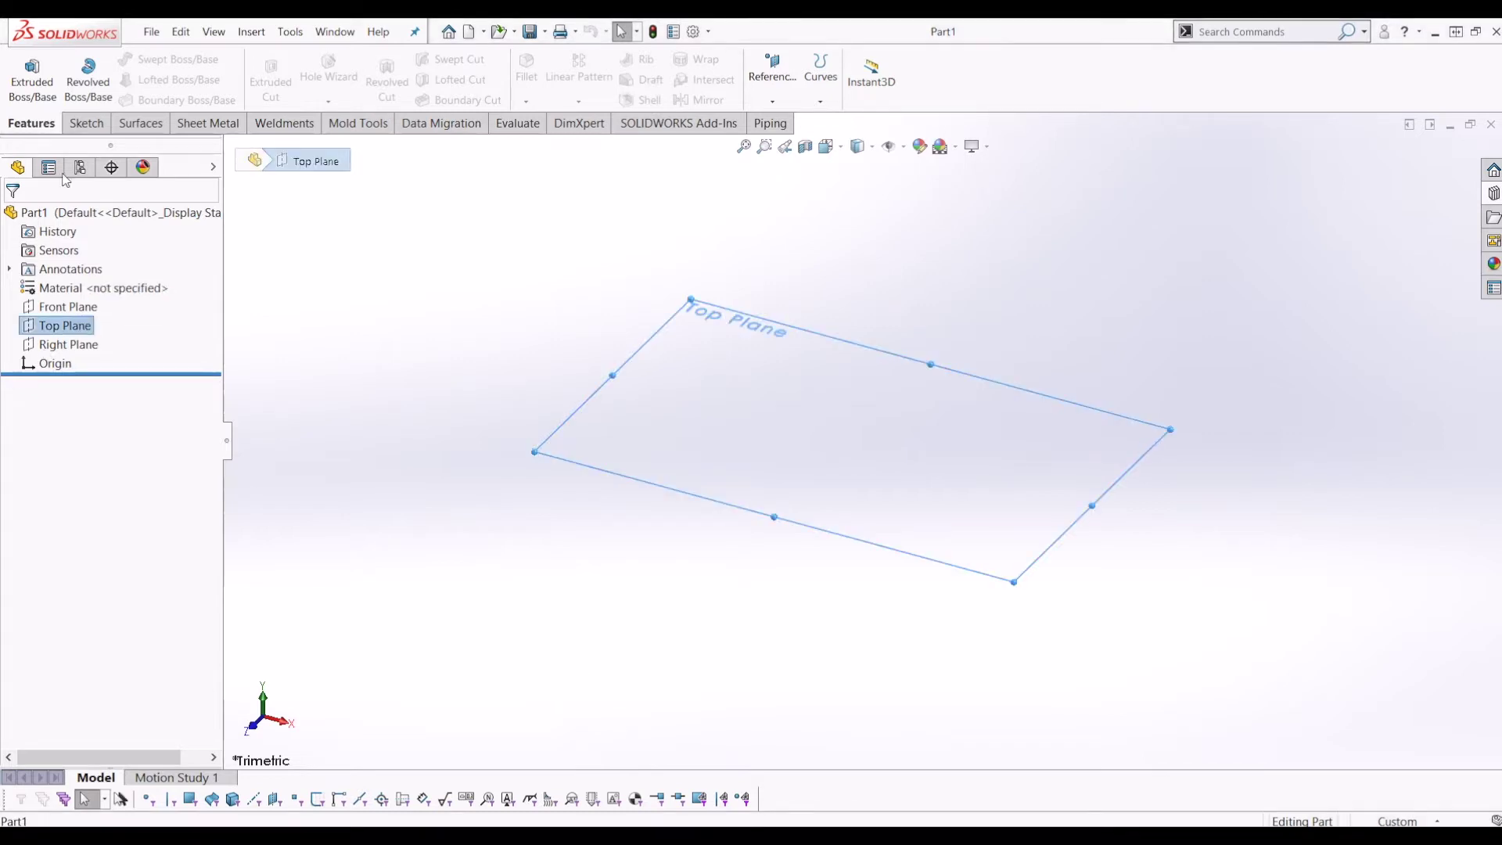
click(86, 123)
click(35, 82)
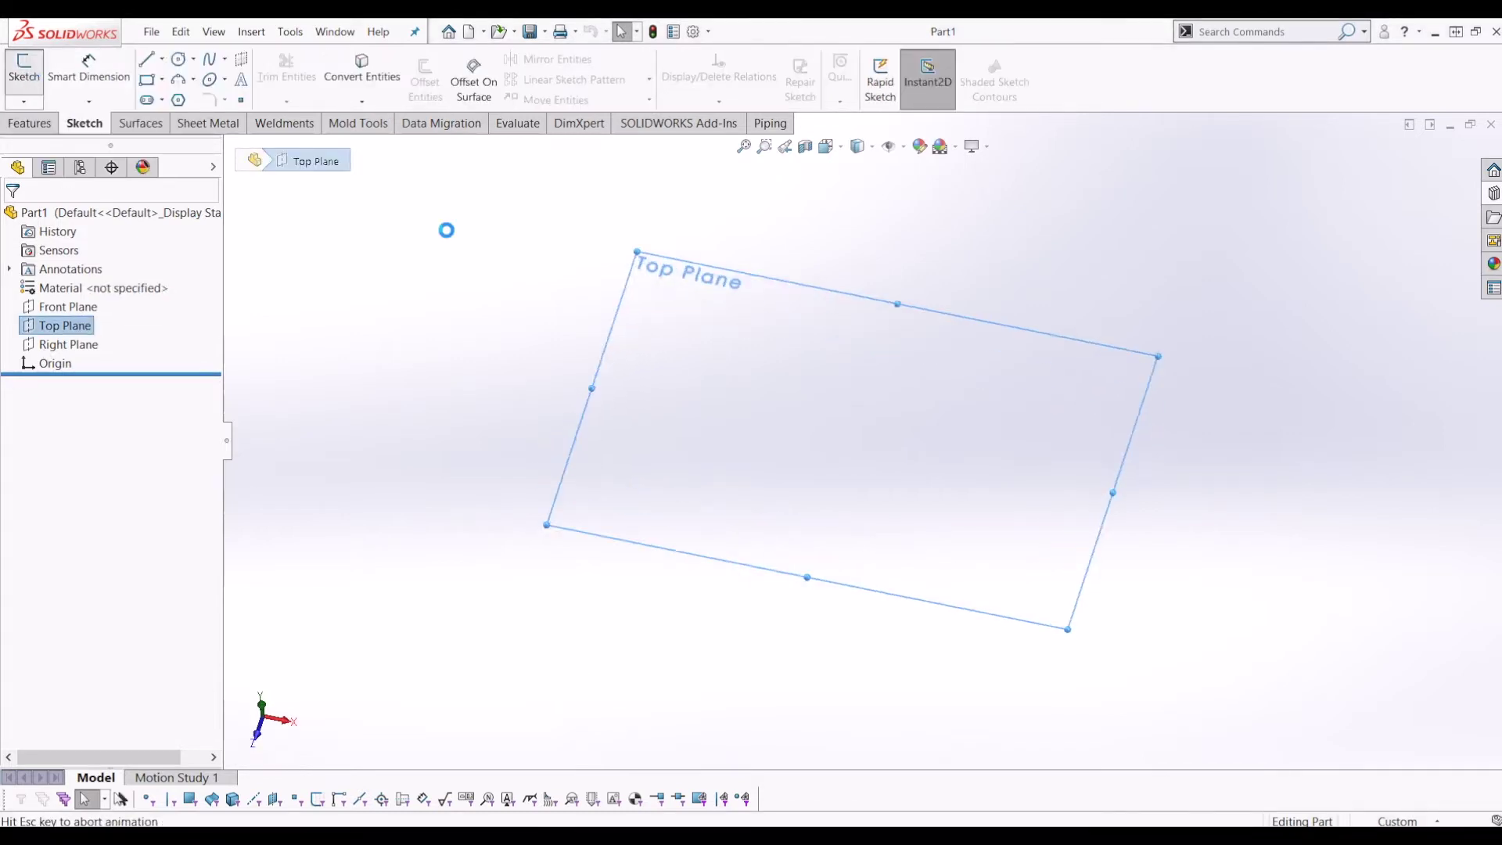
click(179, 100)
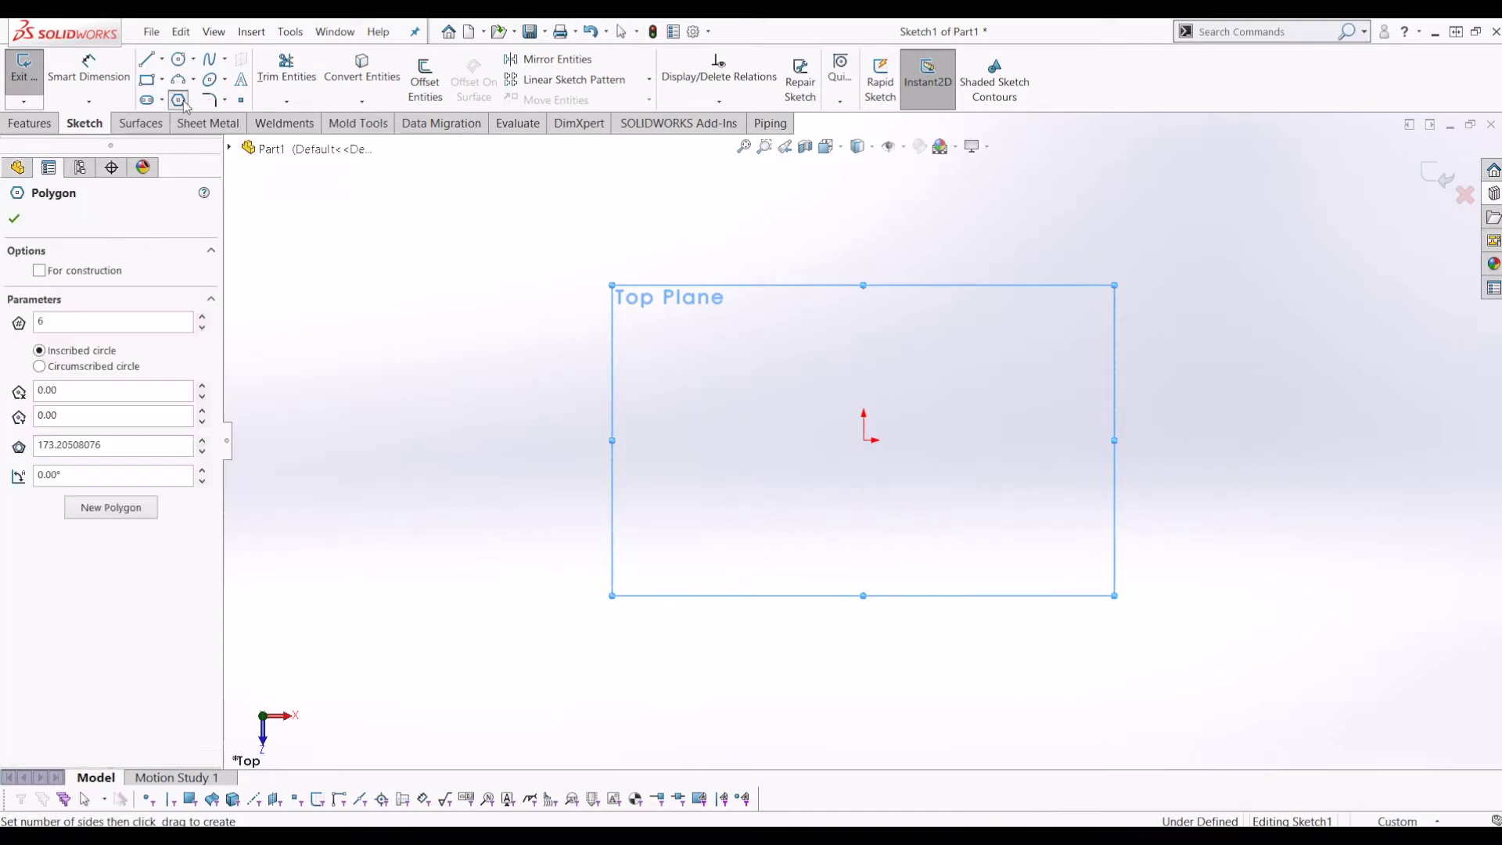
drag(869, 442, 940, 375)
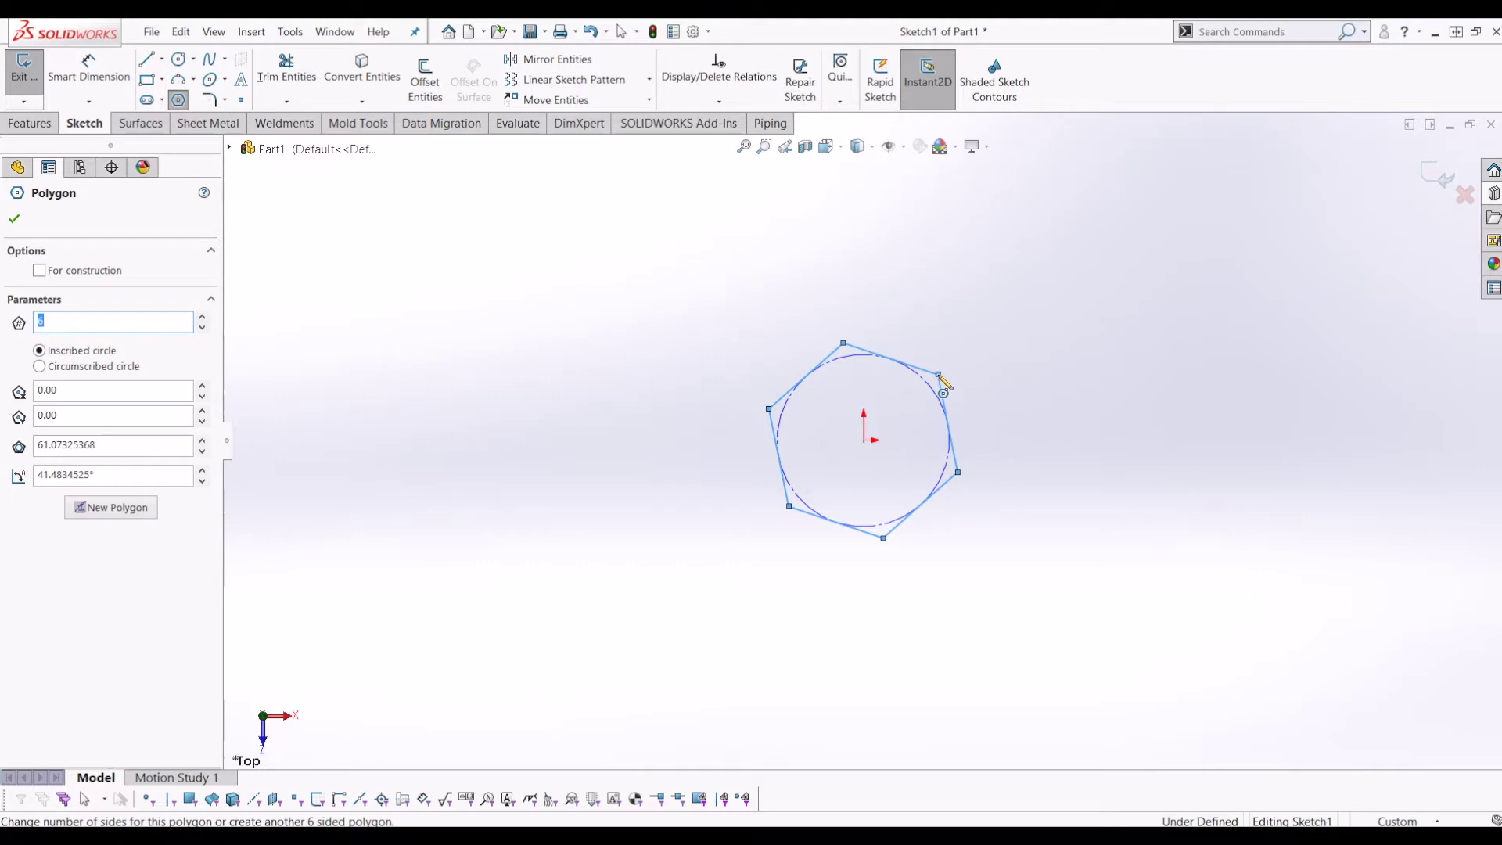
- Dimension the hexagon's inscribed construction circle to a diameter of 20 mm
key(d)
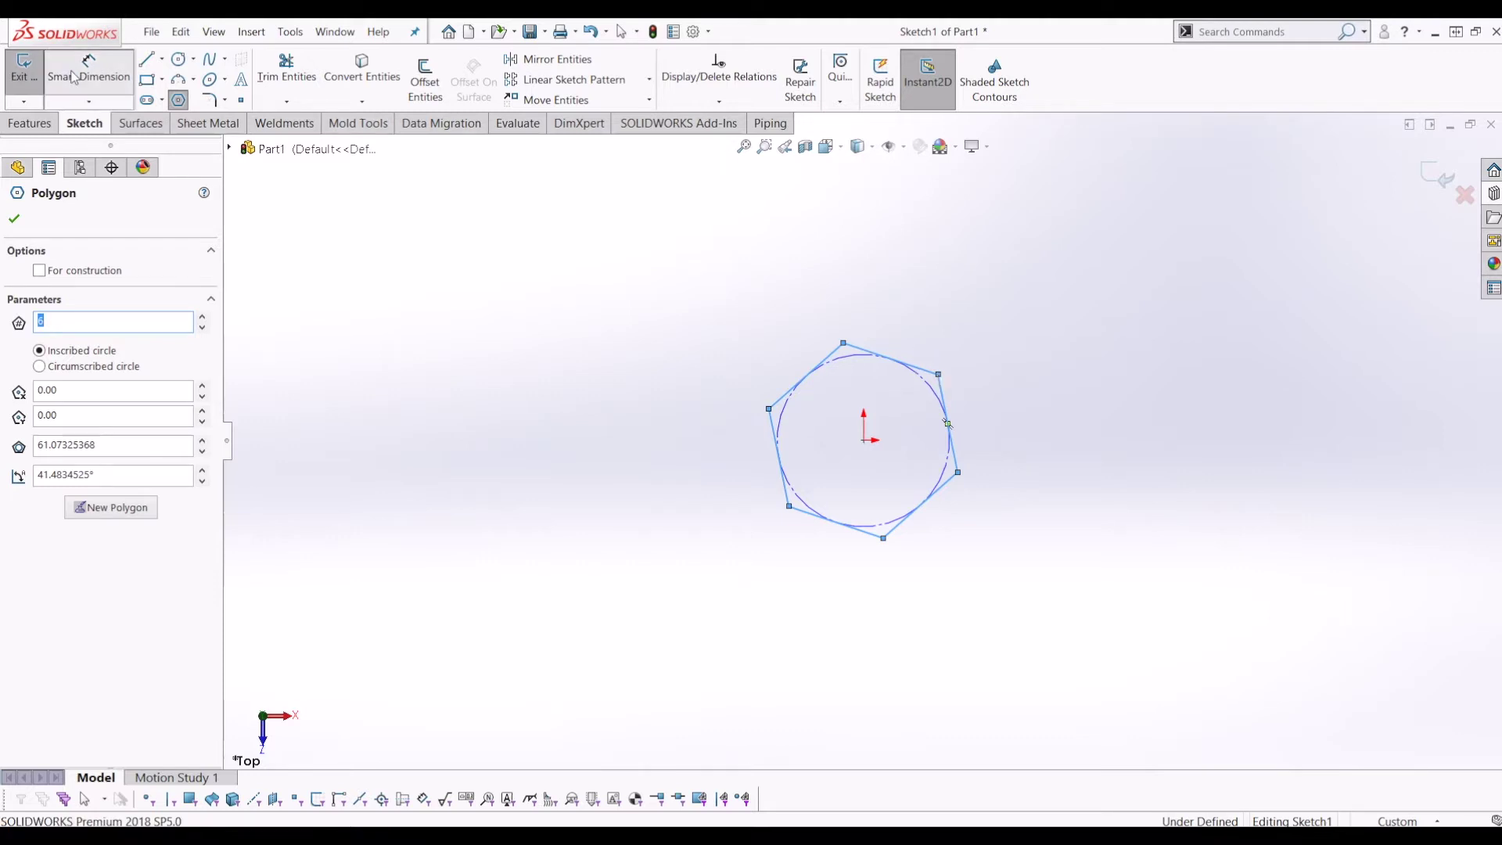
click(931, 386)
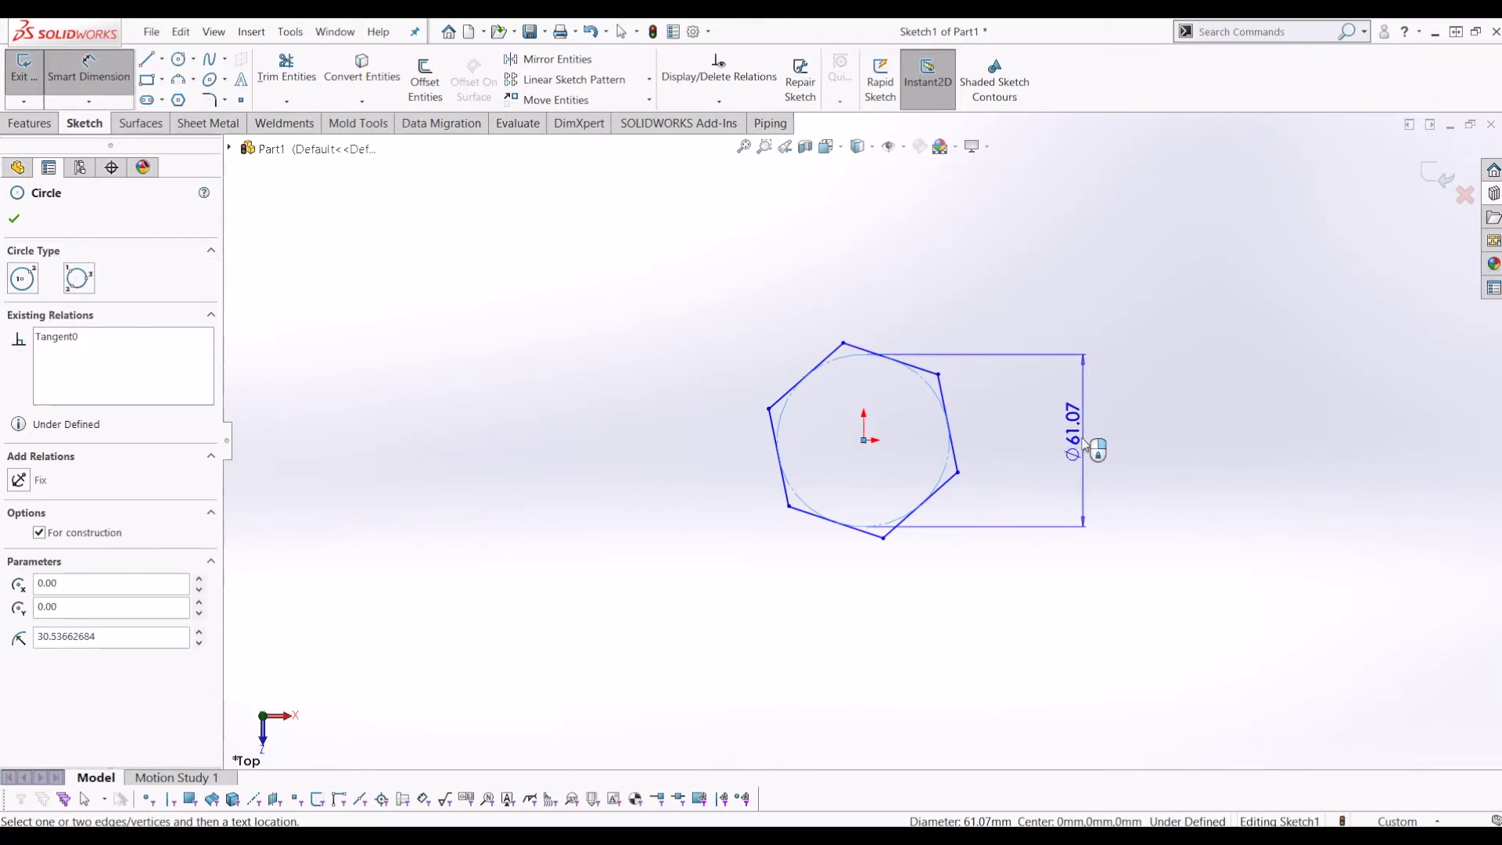
click(1018, 419)
text(20)
key(Return)
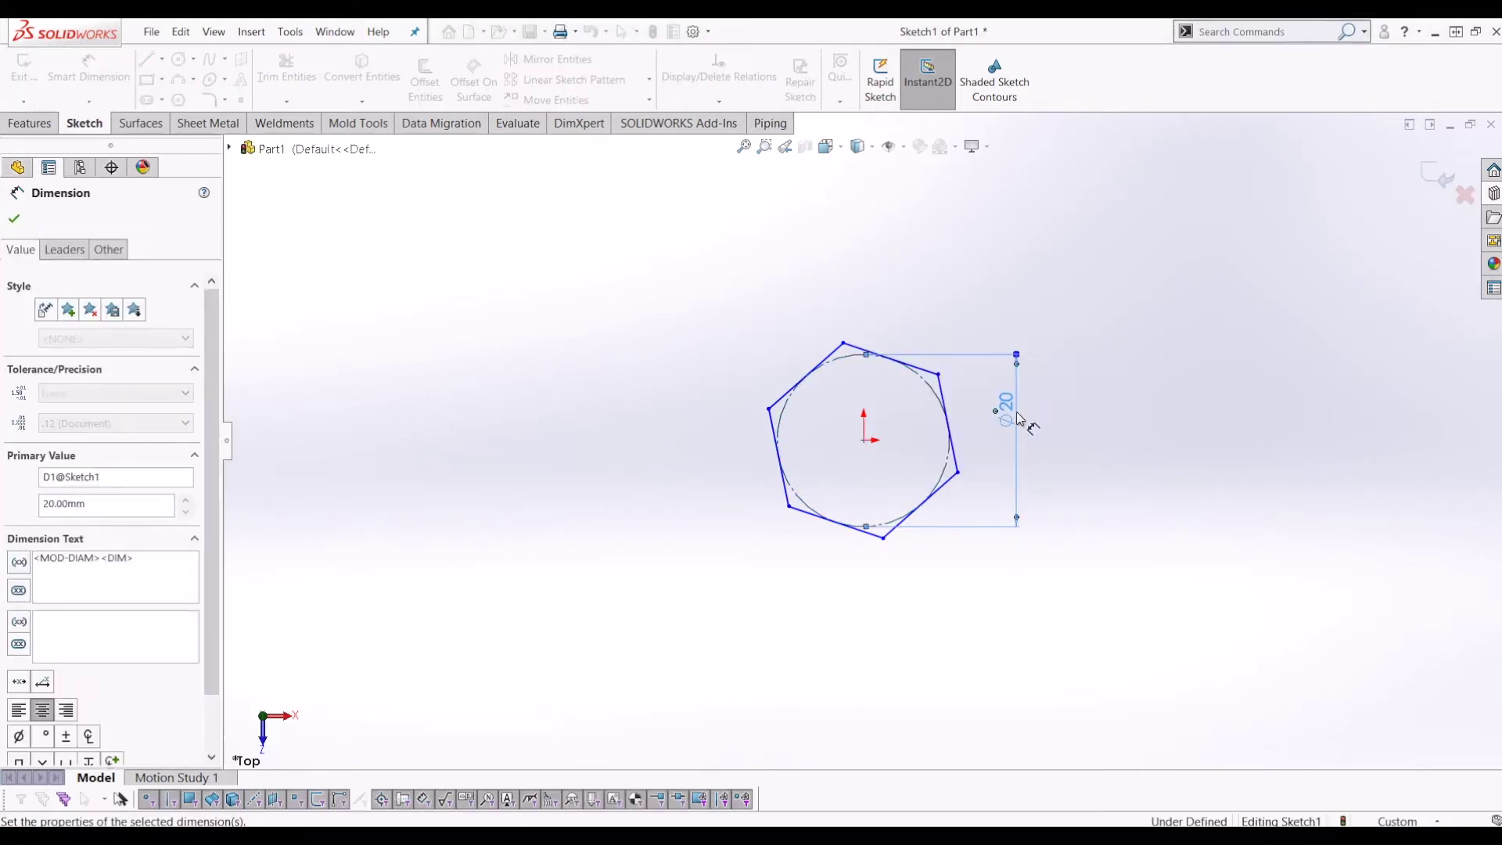
key(Escape)
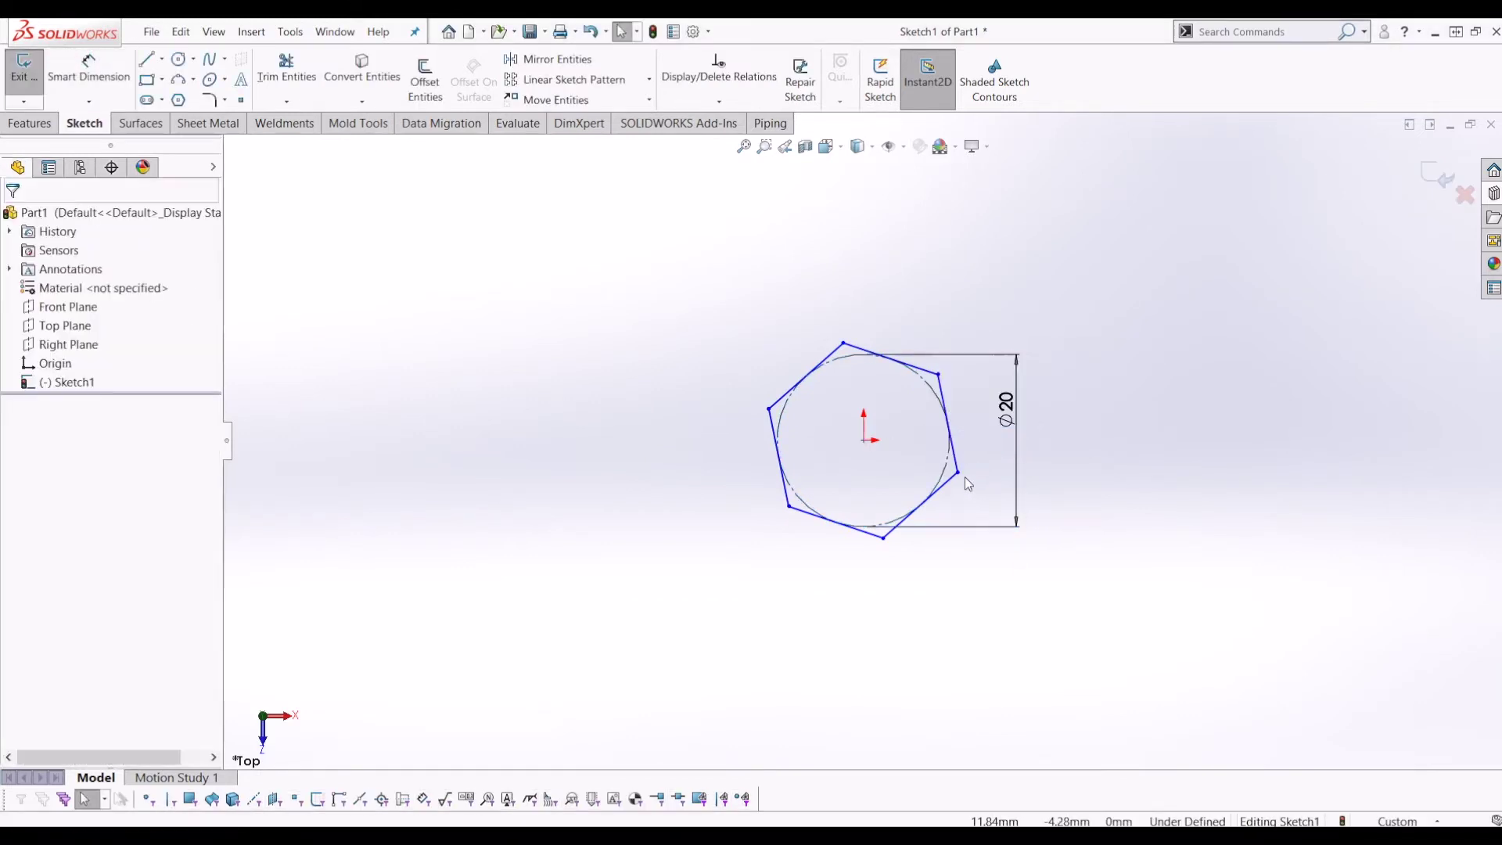
- Rotate the hexagon upright, add a vertical relation to one side edge, reposition the diameter dimension and exit the sketch
drag(965, 498, 964, 501)
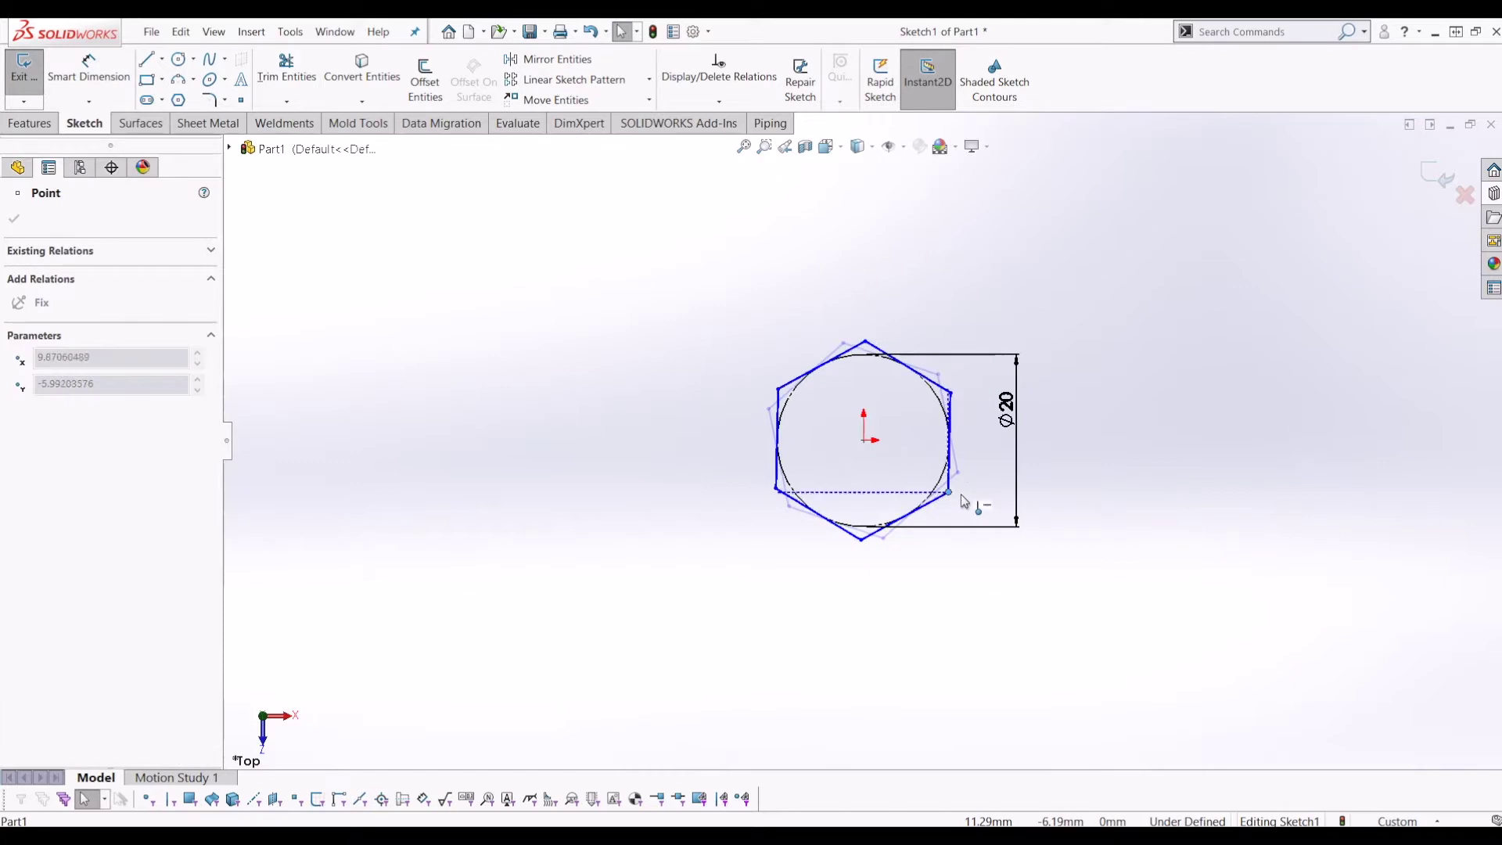
click(797, 400)
click(35, 439)
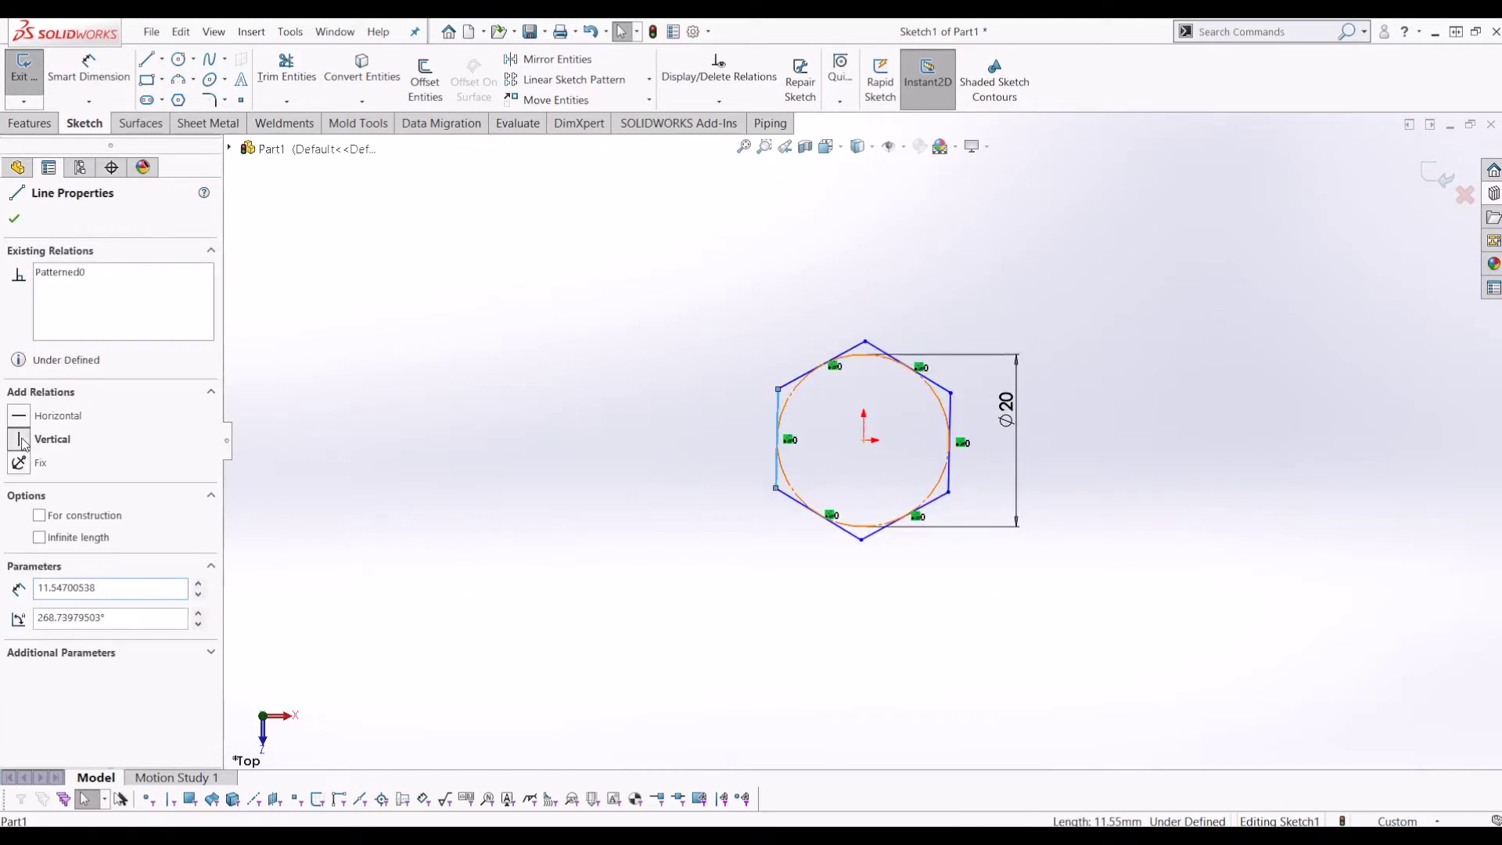
key(Escape)
drag(996, 364, 1003, 446)
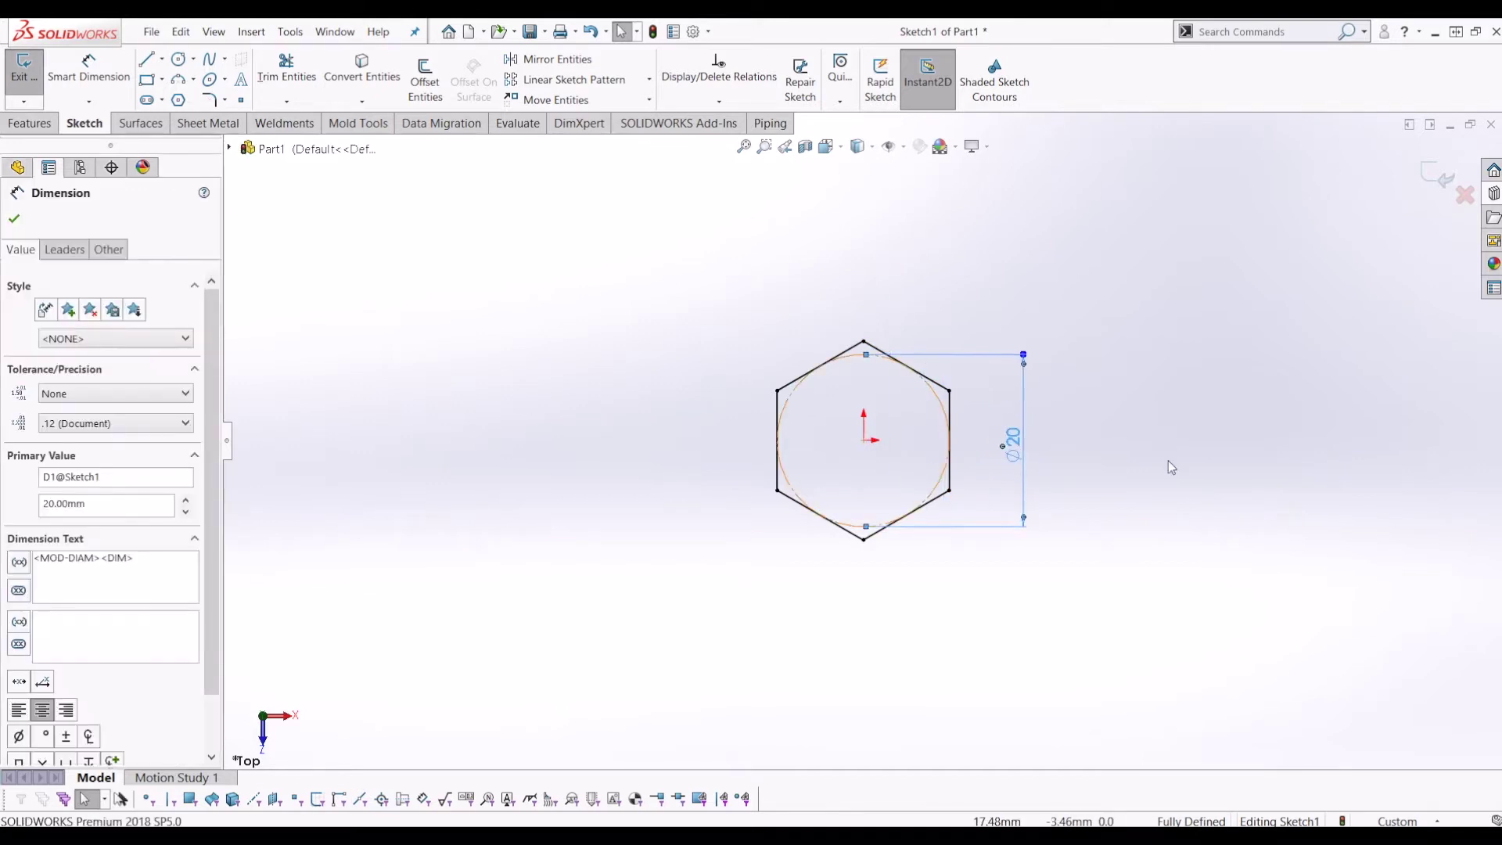
click(1442, 181)
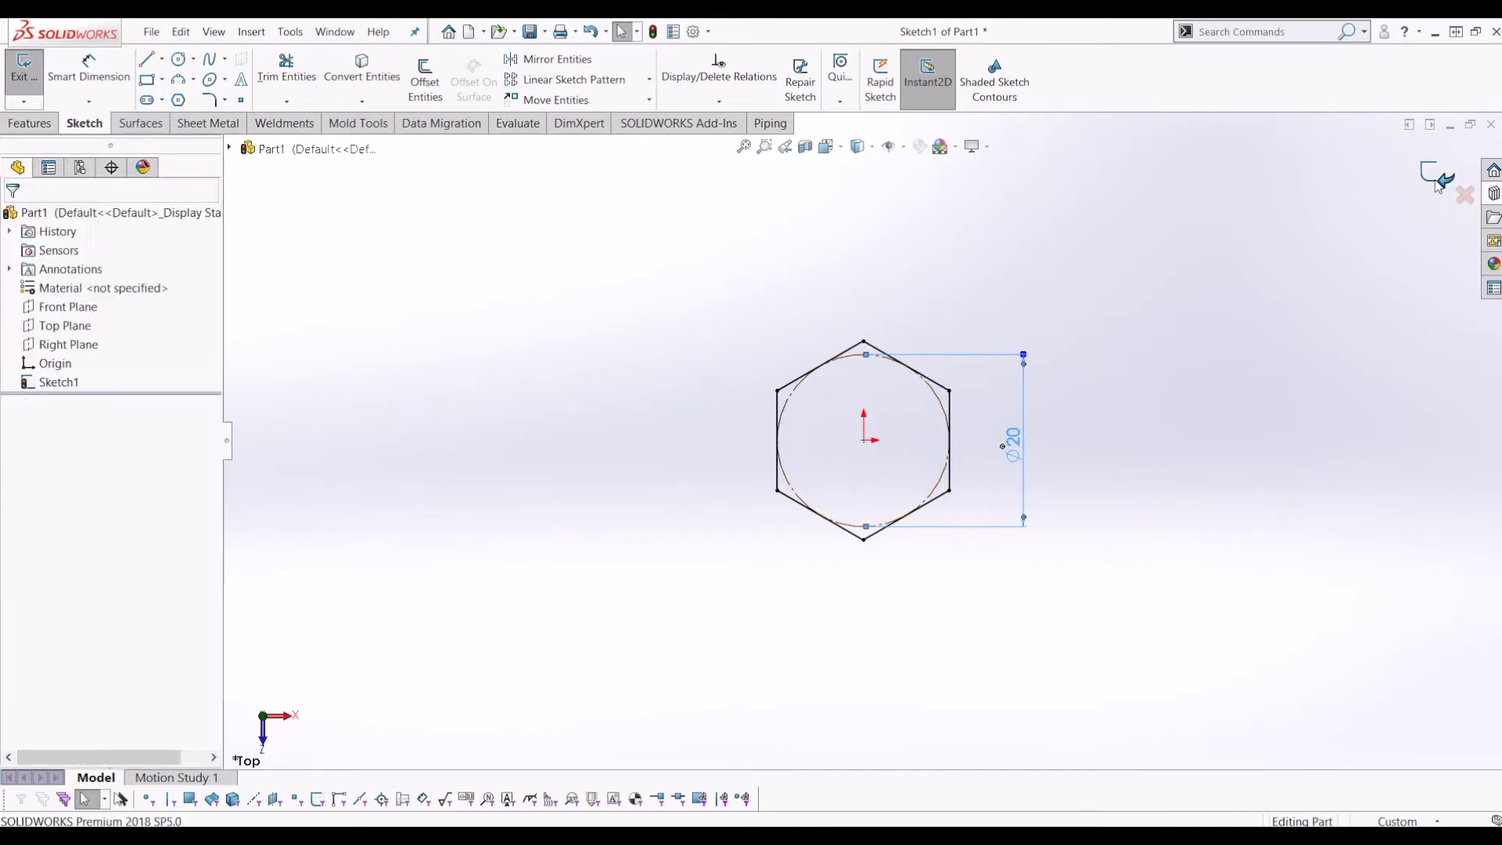
click(1433, 174)
- Extrude the hexagon sketch as a blind boss 8.5 mm deep in the reversed, downward direction
click(44, 125)
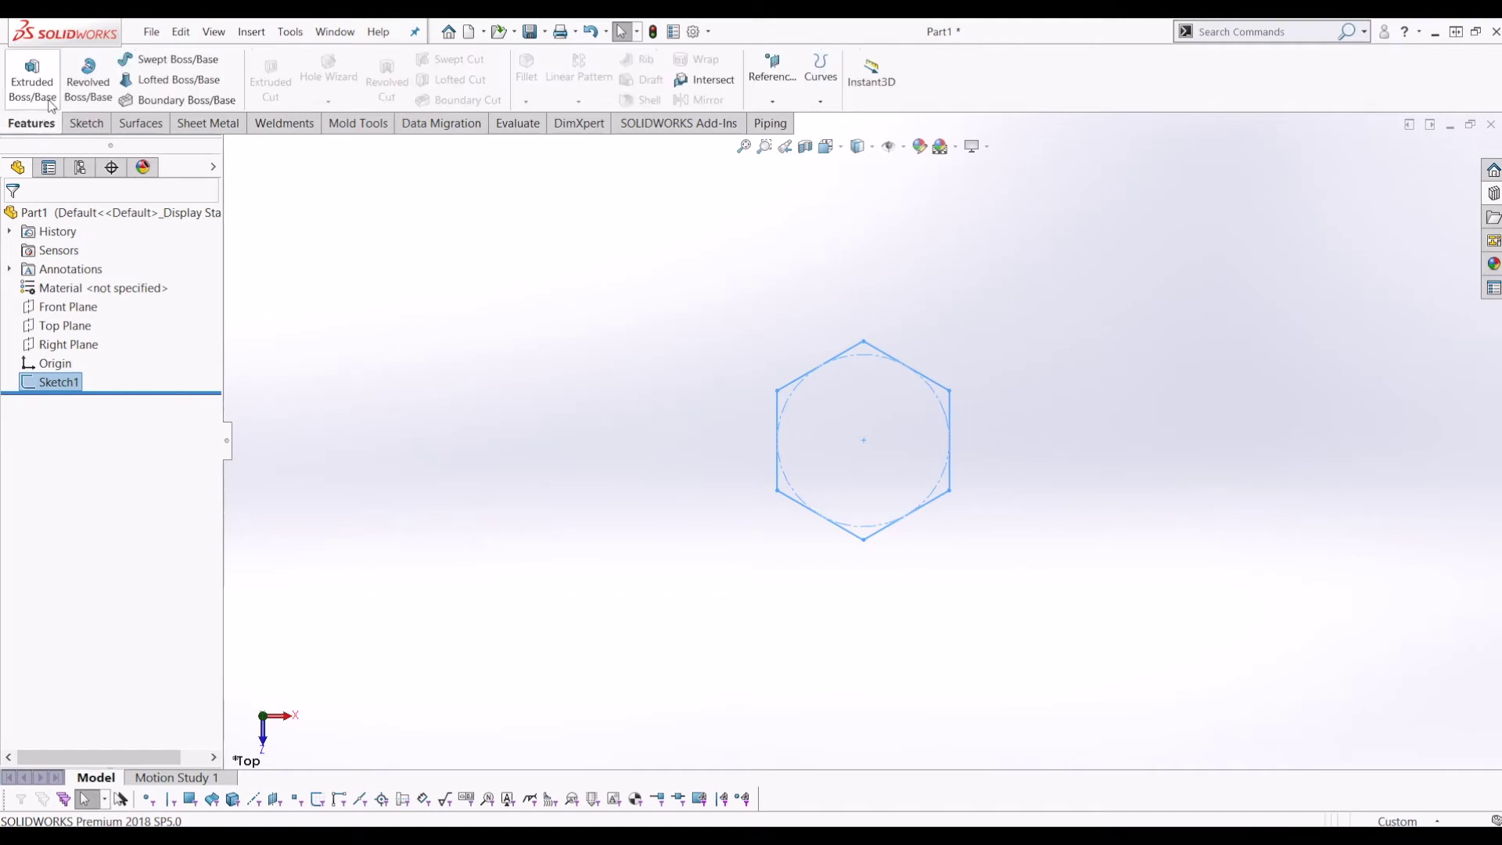
click(31, 78)
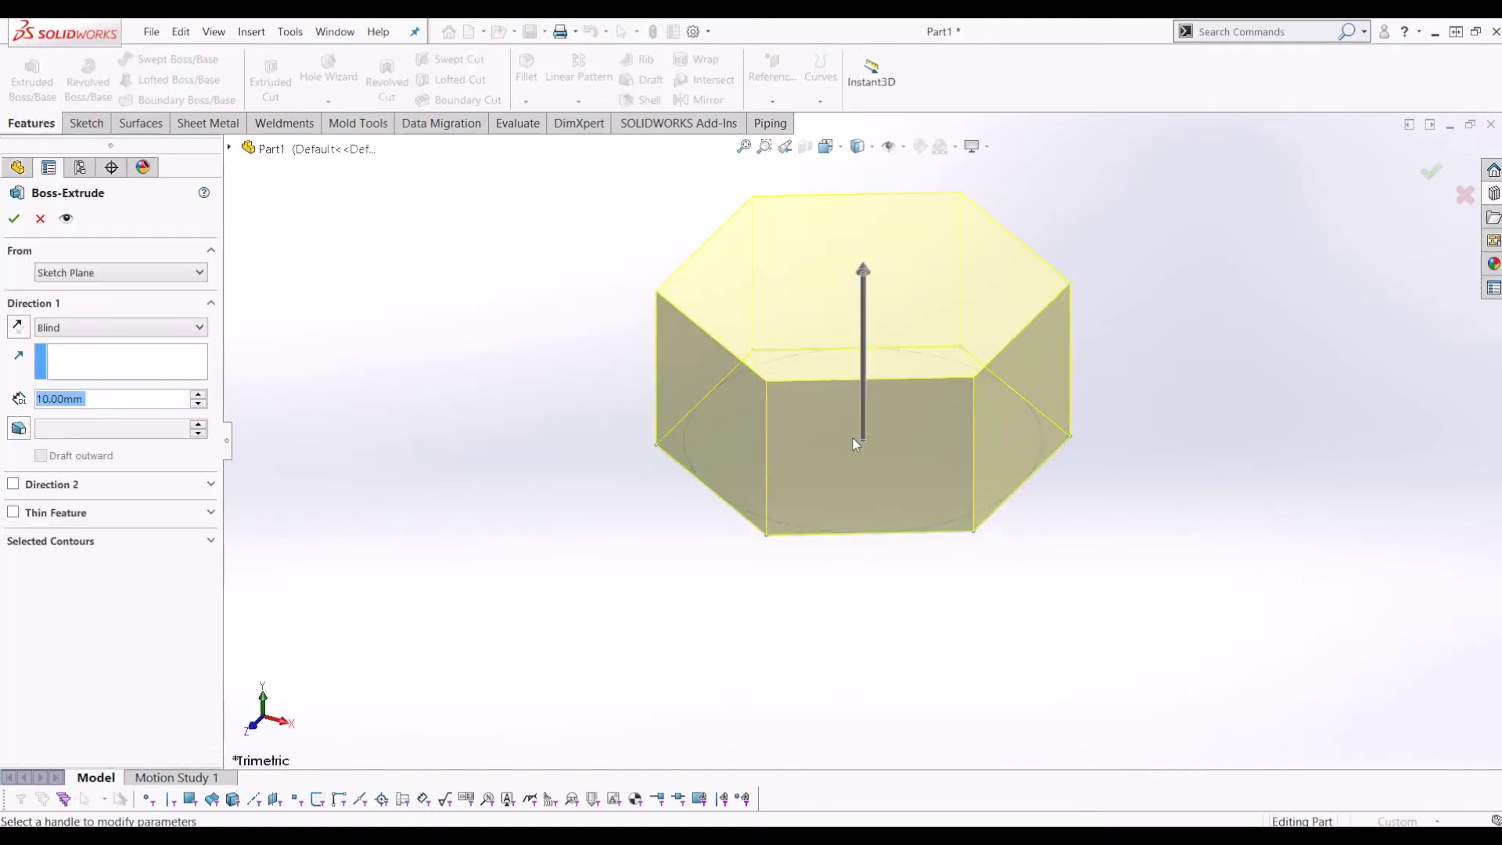
click(18, 326)
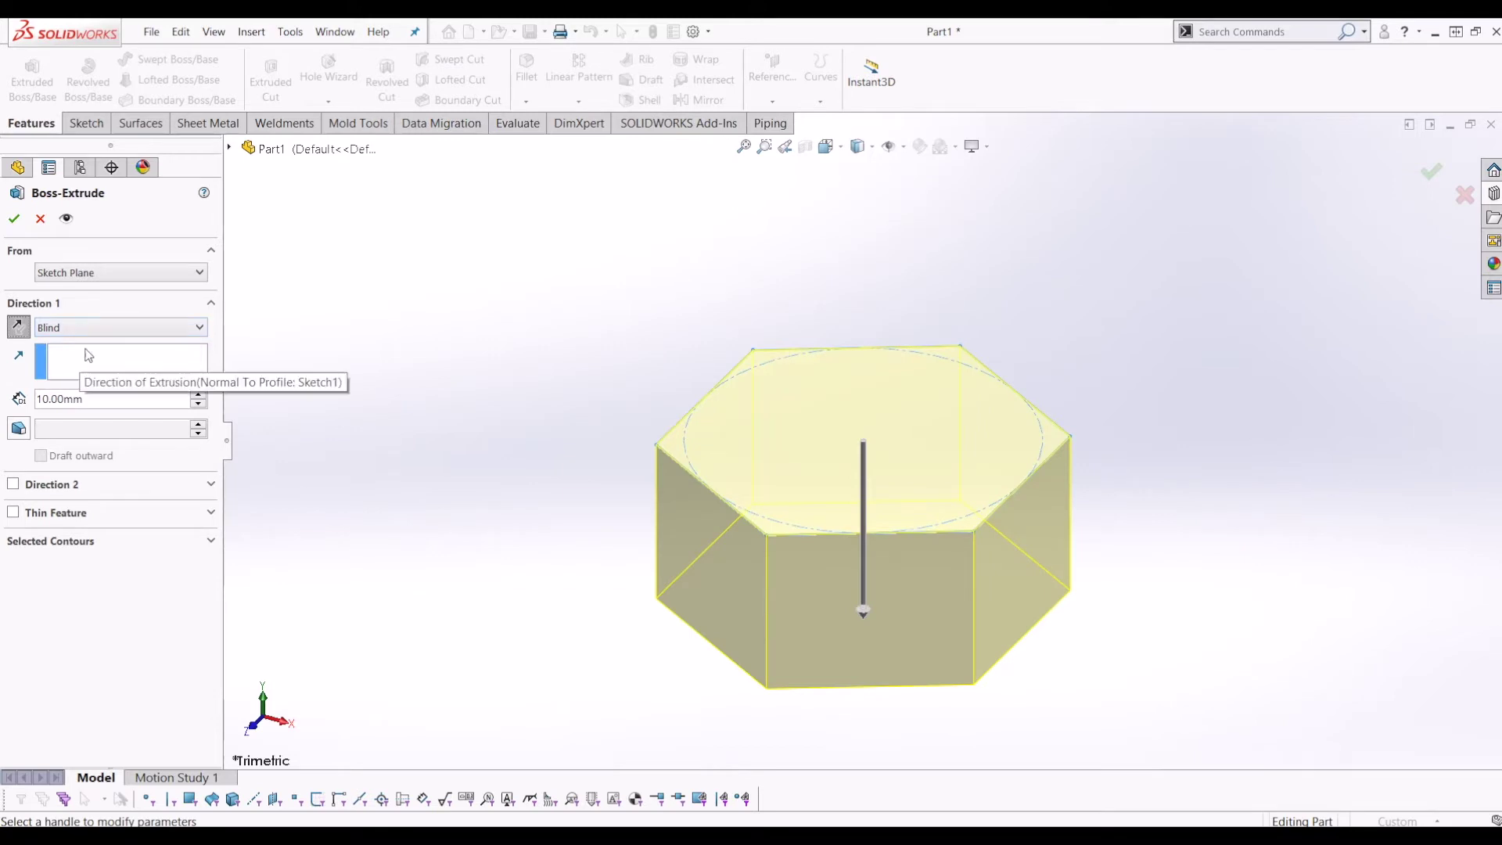
click(94, 400)
text(8.5)
key(Return)
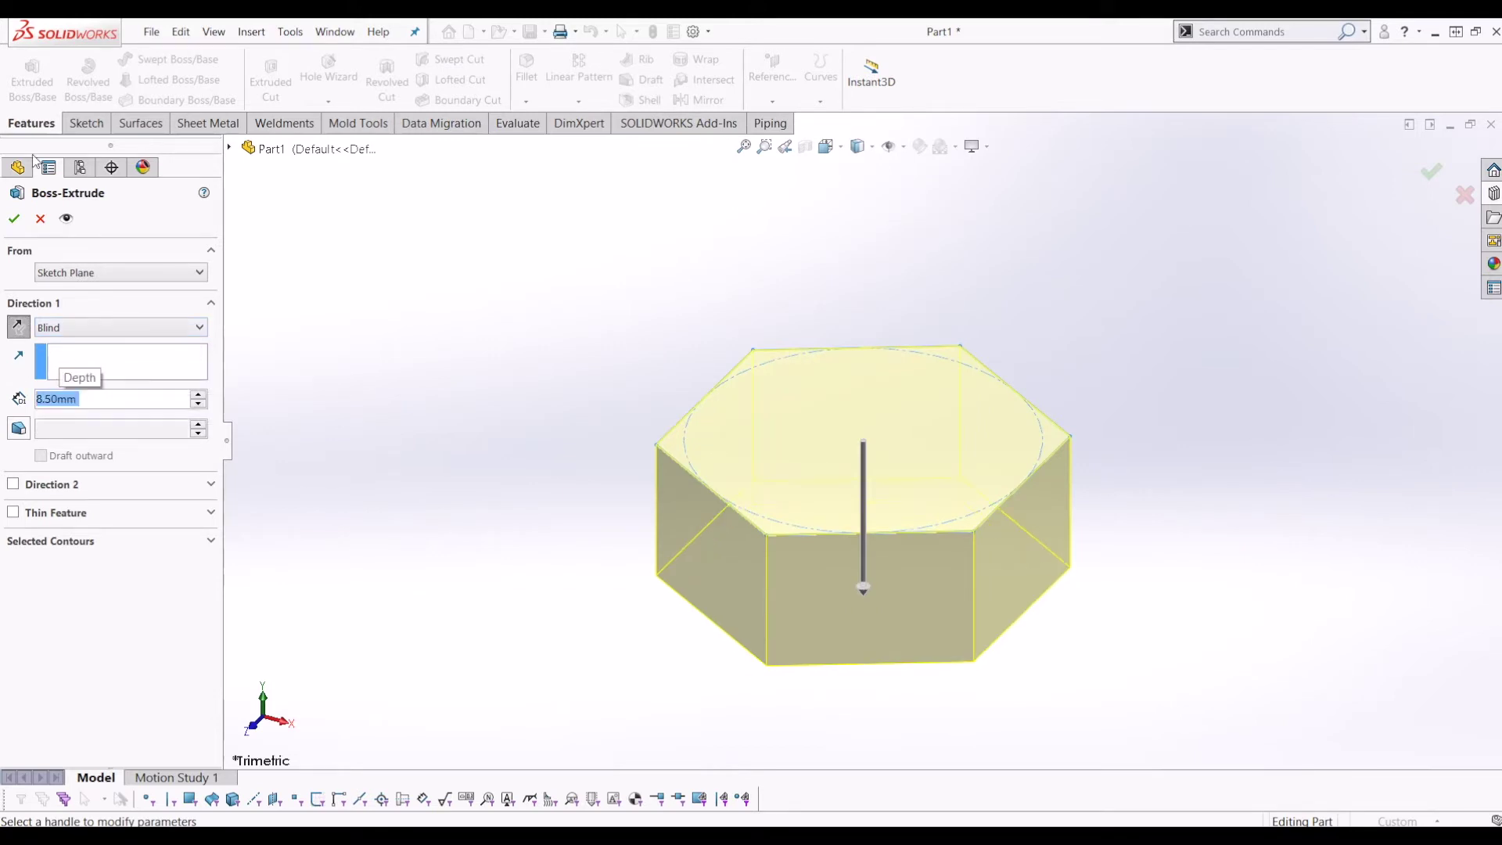
click(14, 218)
- Start a sketch on the underside face of the hexagonal head and draw a circle about 12.7 mm in diameter centred on the origin
scroll(947, 496, up, 5)
mouse_move(959, 586)
middle_down()
mouse_move(989, 412)
mouse_move(975, 383)
middle_up()
click(875, 487)
middle_drag(876, 487, 842, 523)
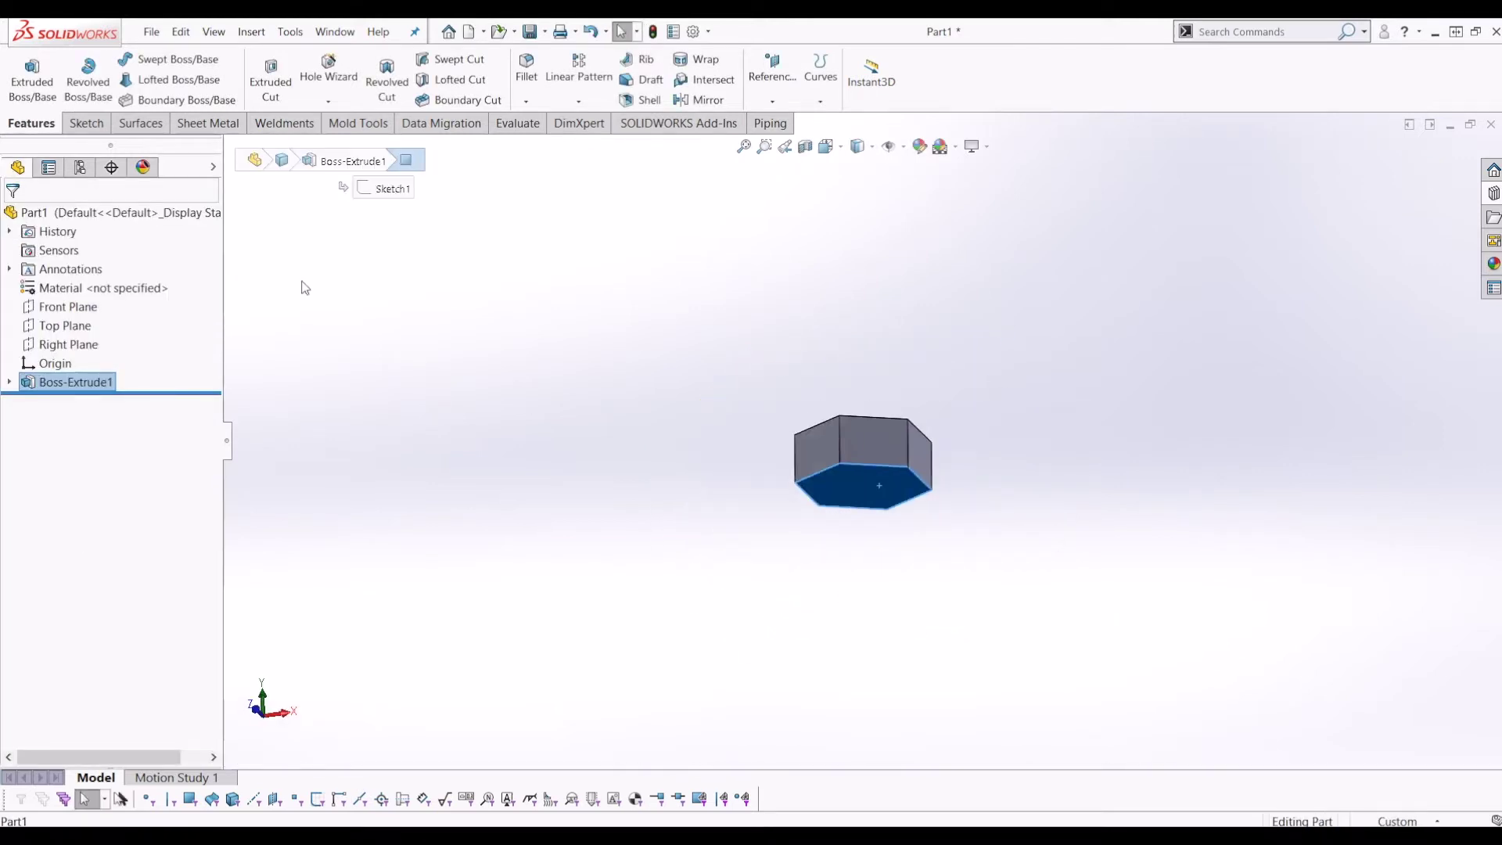
click(86, 123)
click(23, 74)
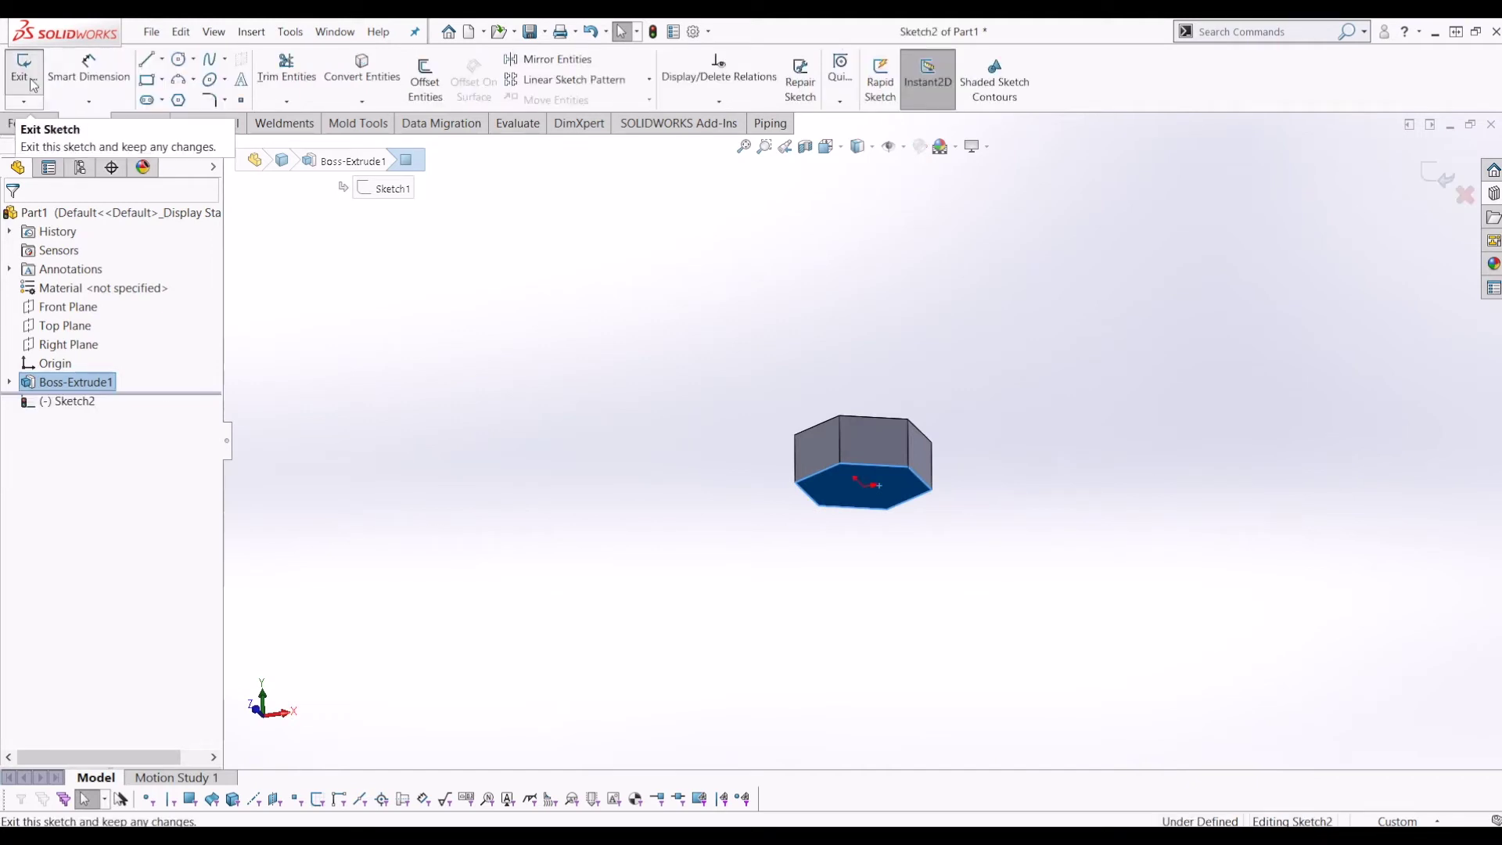
middle_drag(927, 490, 936, 396)
click(179, 59)
scroll(871, 481, down, 2)
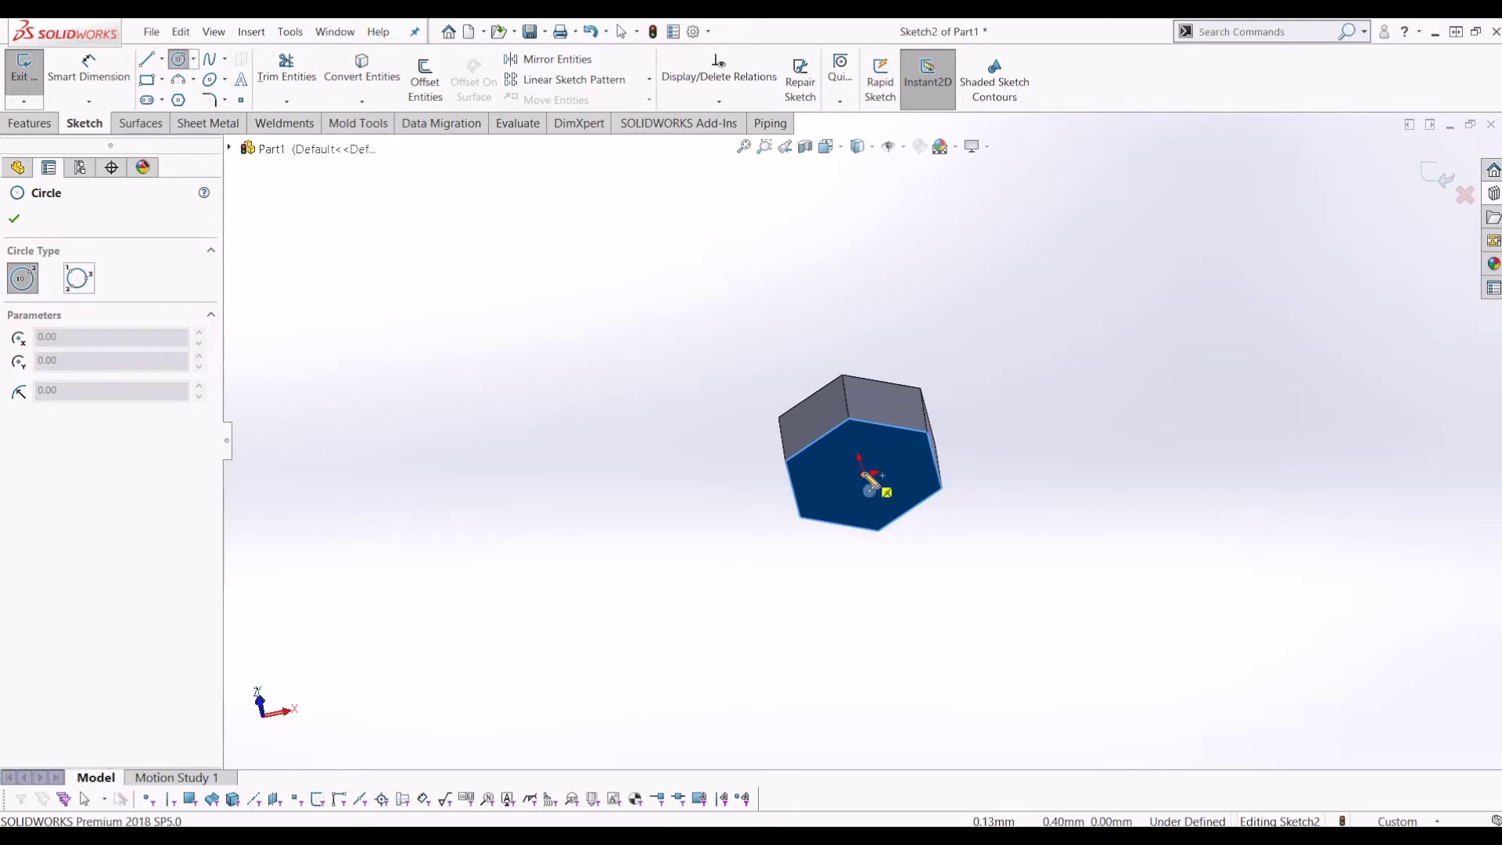
click(865, 475)
click(889, 503)
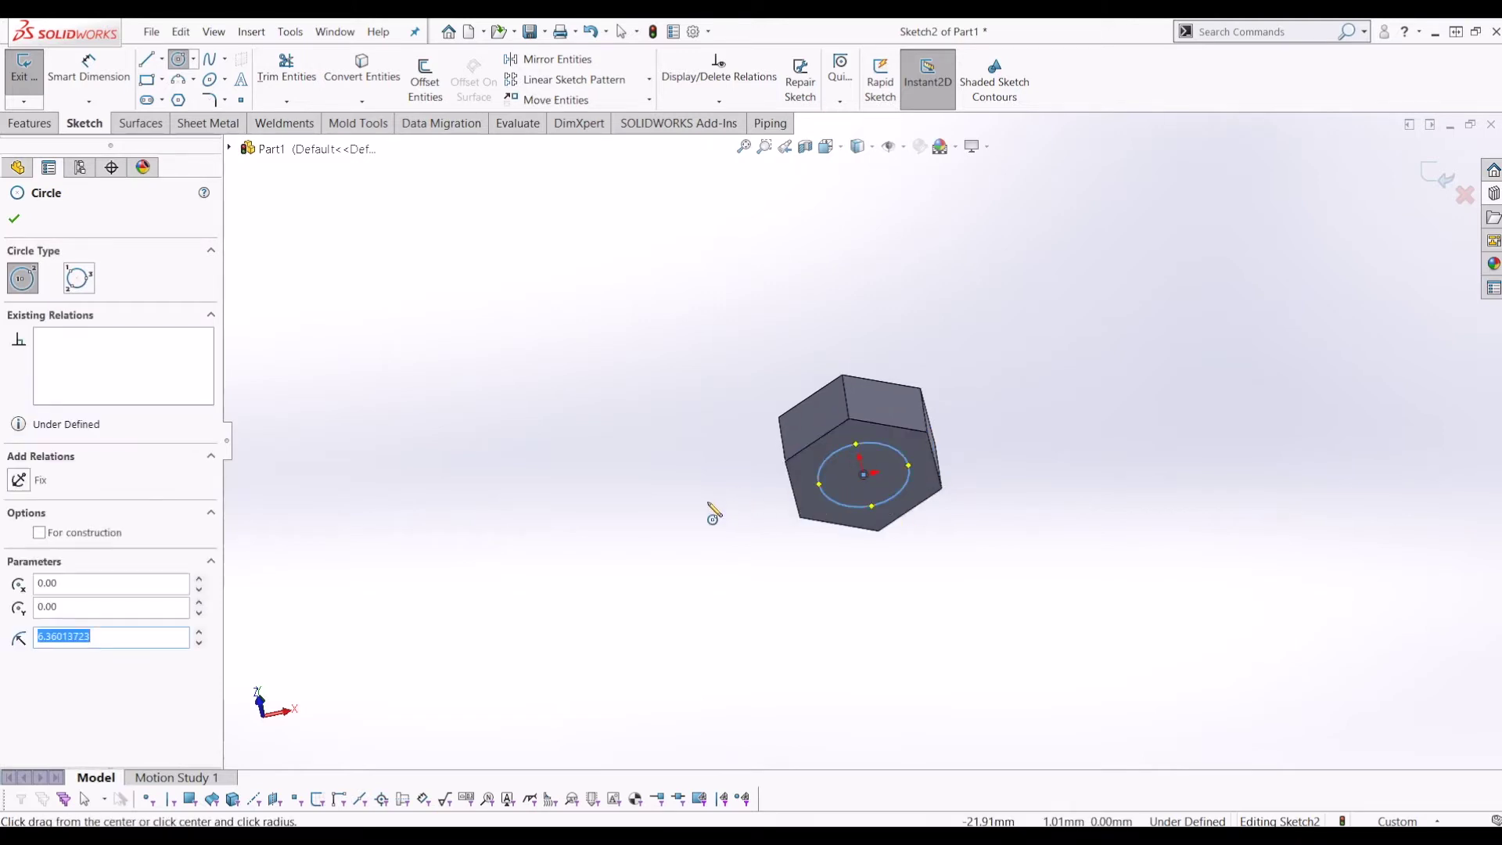
- Dimension the circle on the head's underside to a diameter of 15 mm and exit the sketch
key(Escape)
key(d)
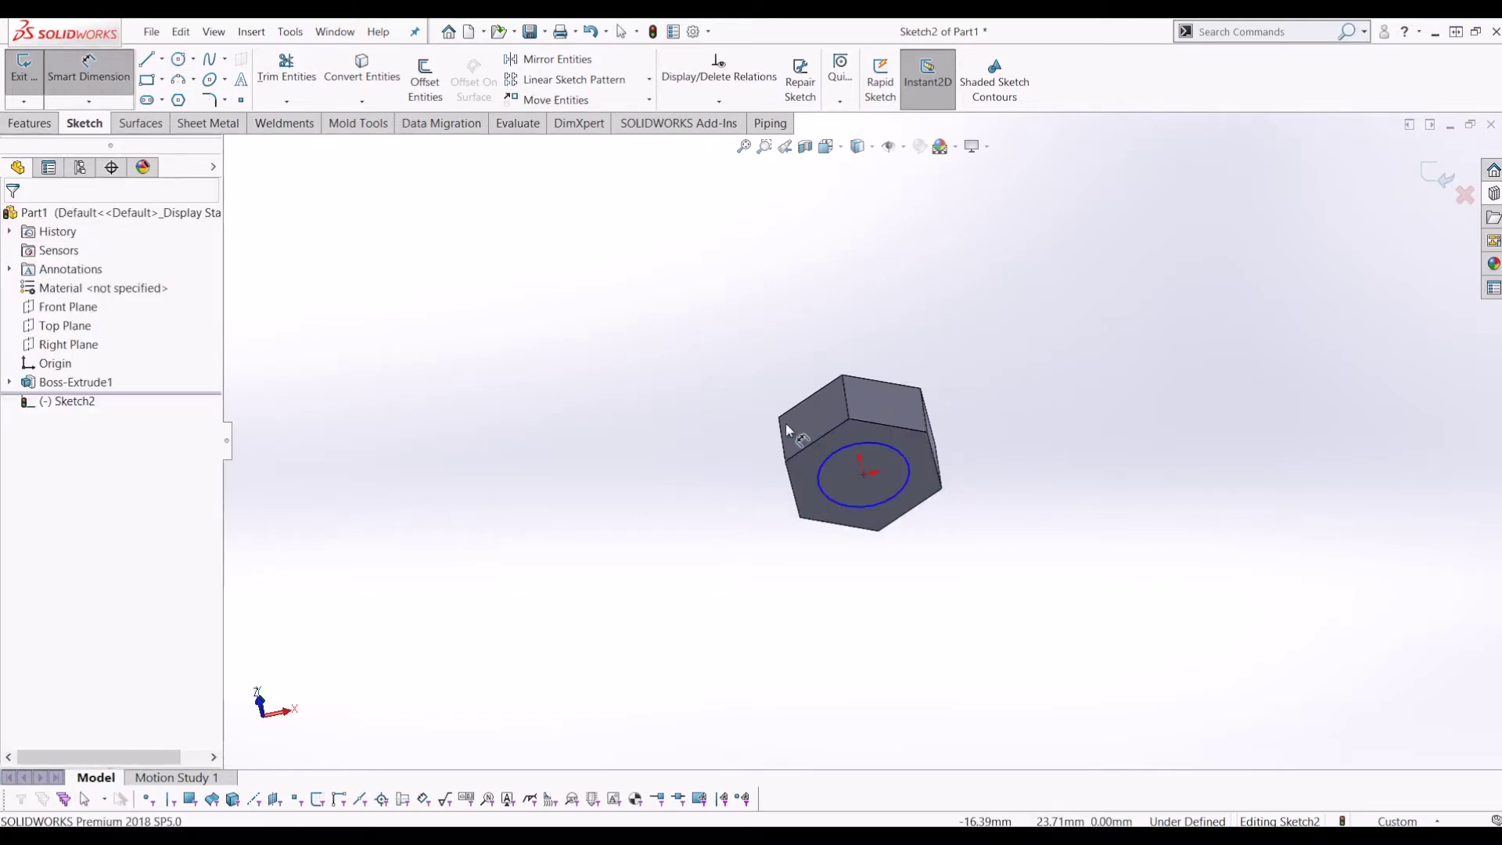
click(884, 445)
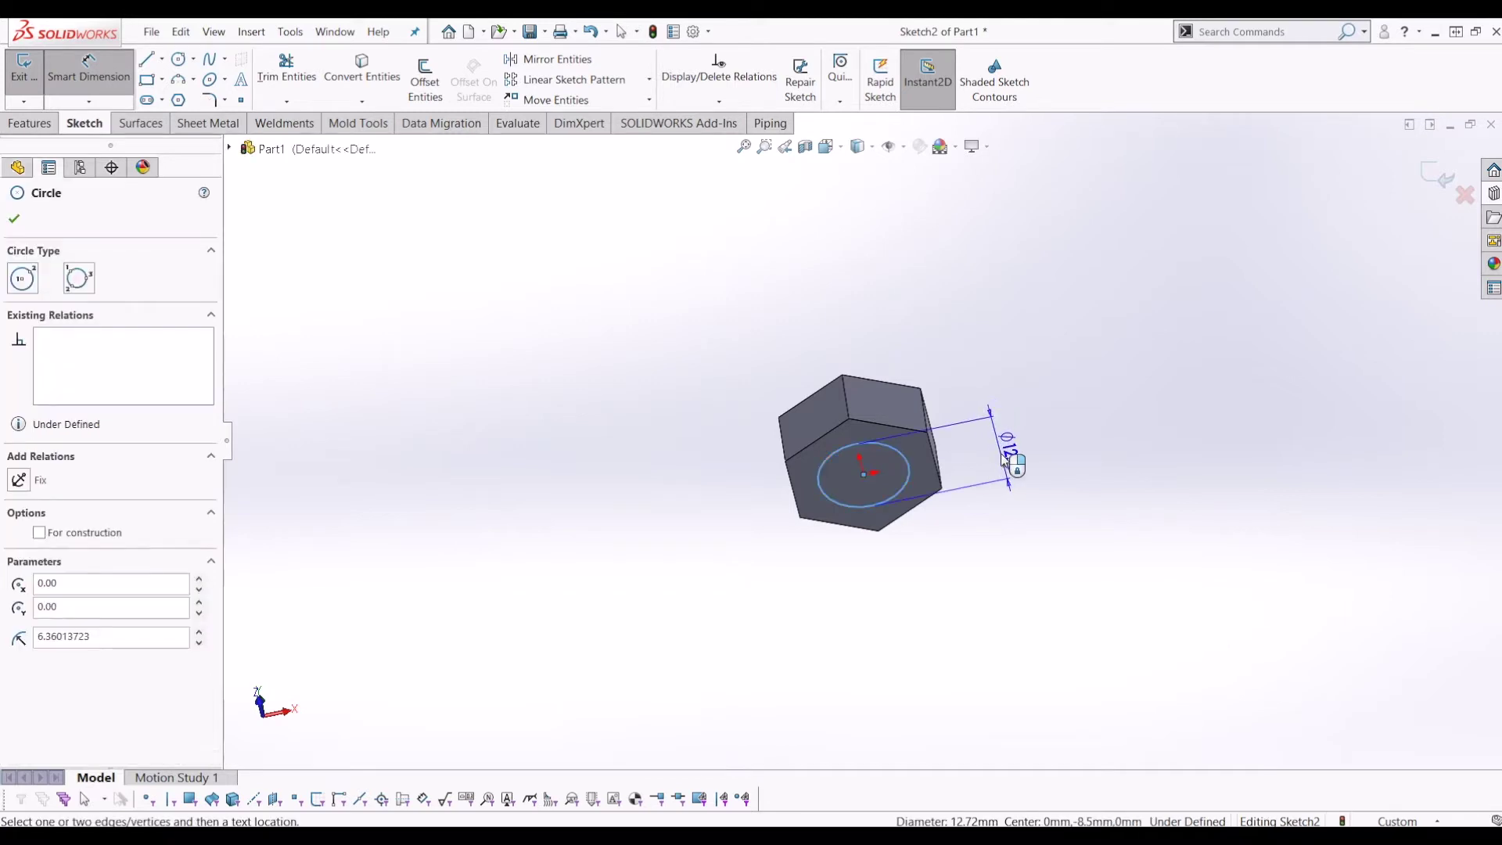
click(1003, 448)
text(15)
key(Return)
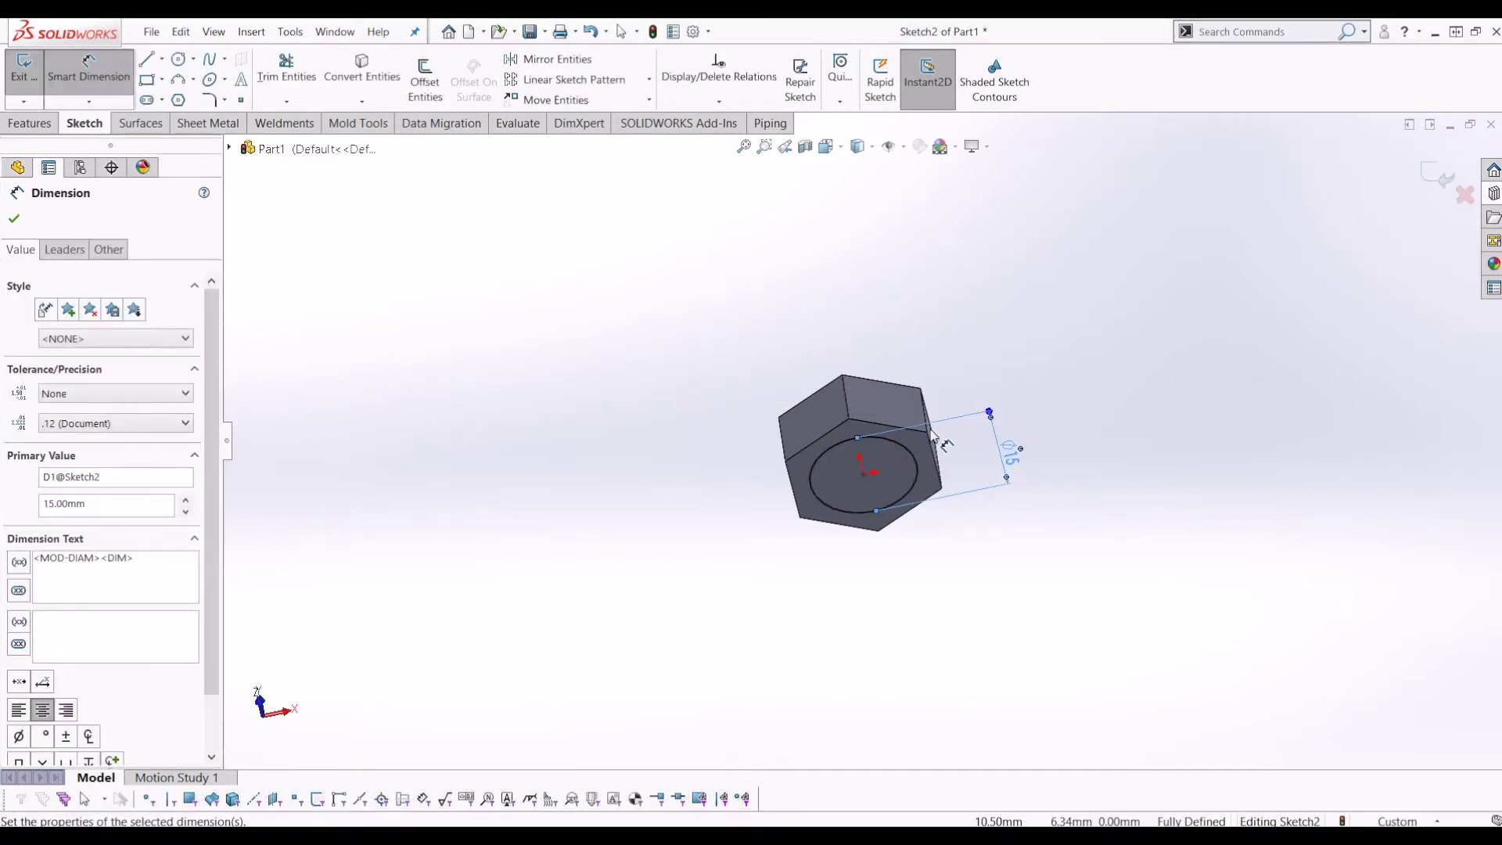
click(30, 67)
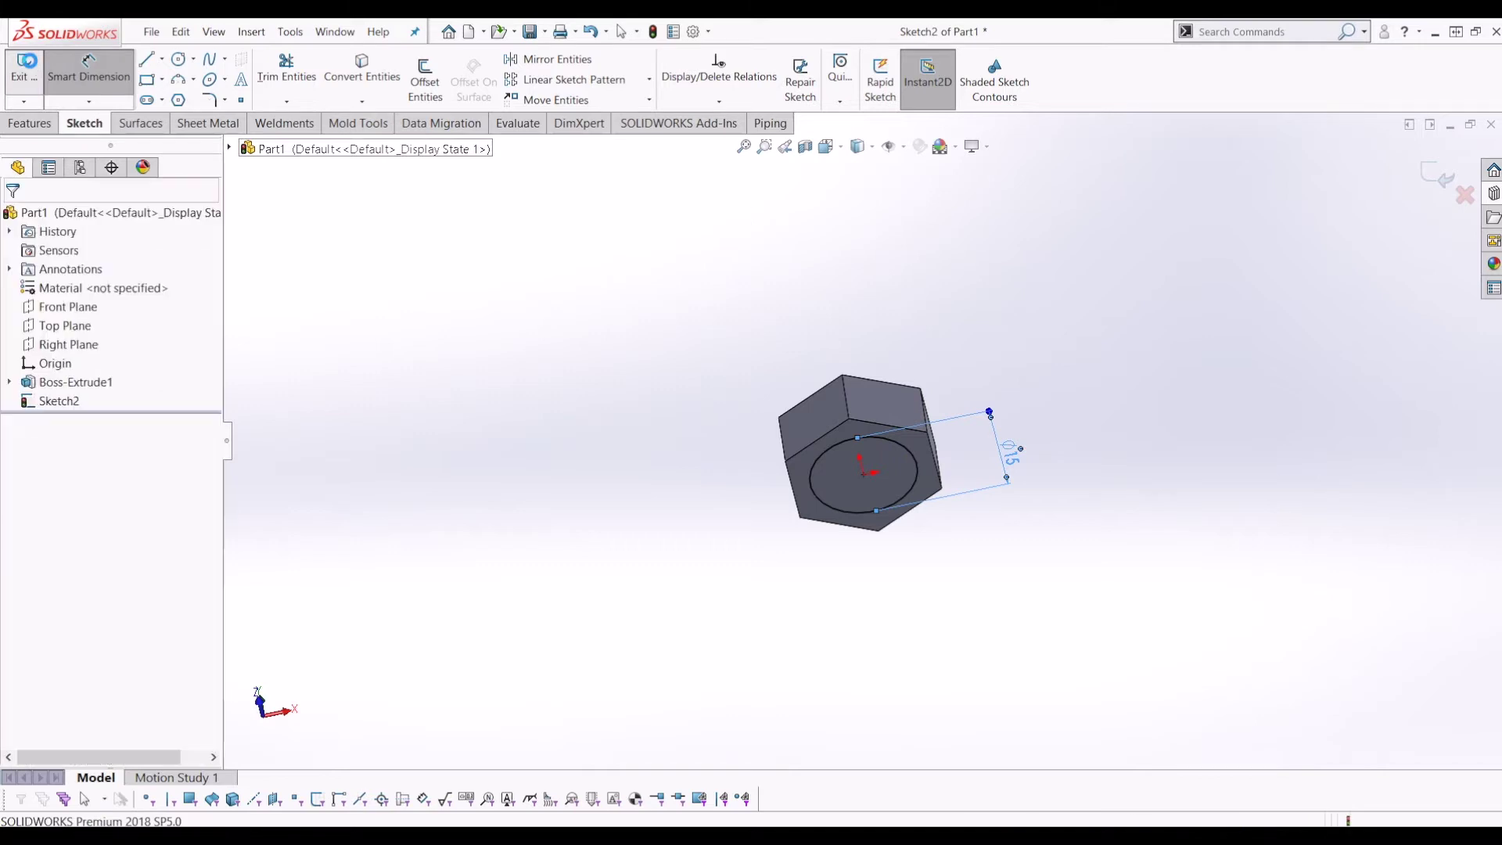
- Extrude the 15 mm circle 50 mm away from the head as a merged blind boss to form the shank
click(30, 124)
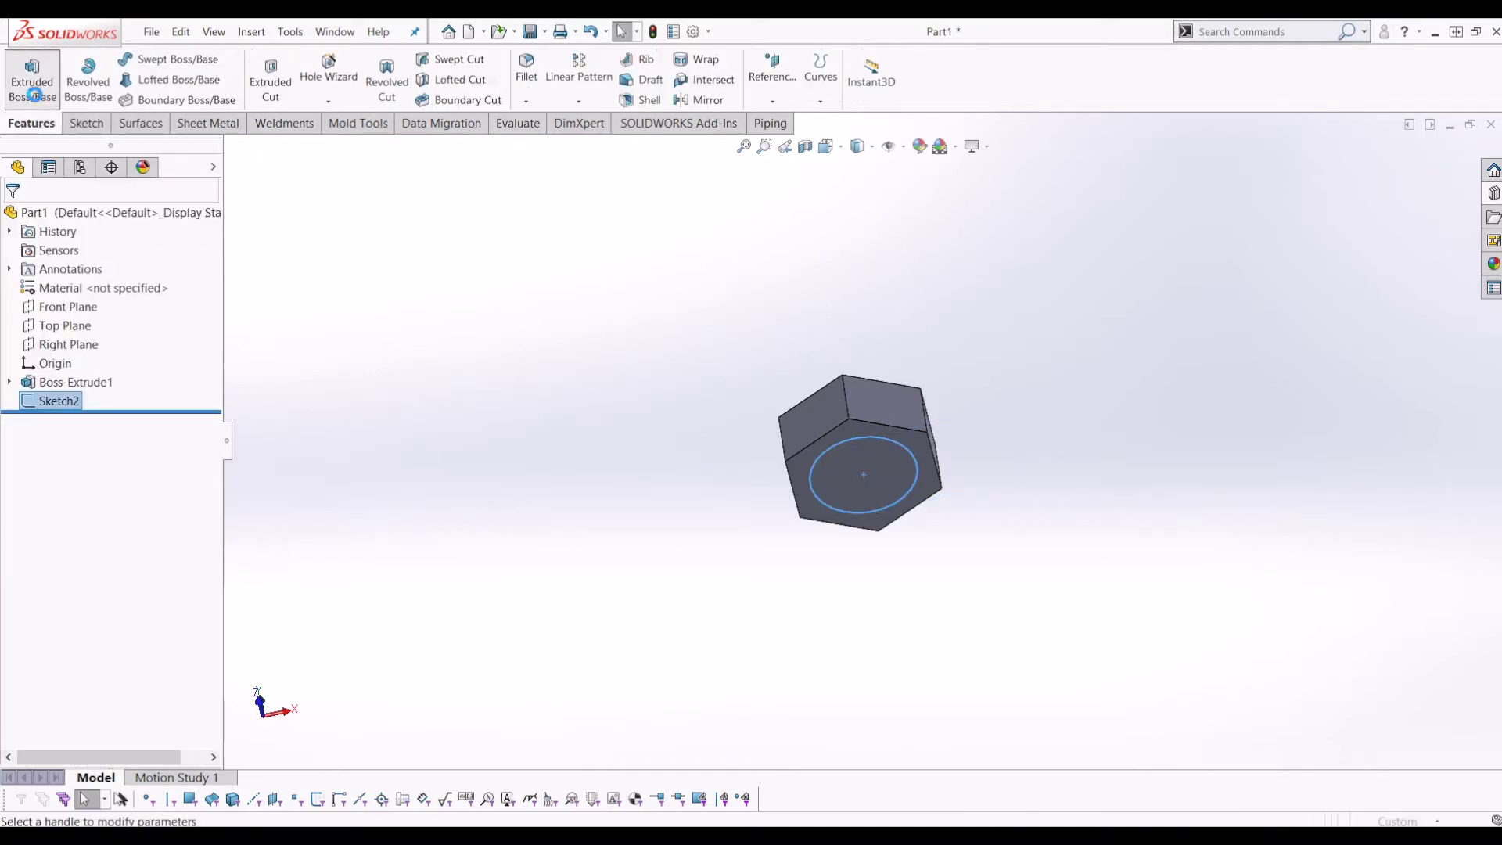
click(32, 79)
drag(869, 562, 878, 680)
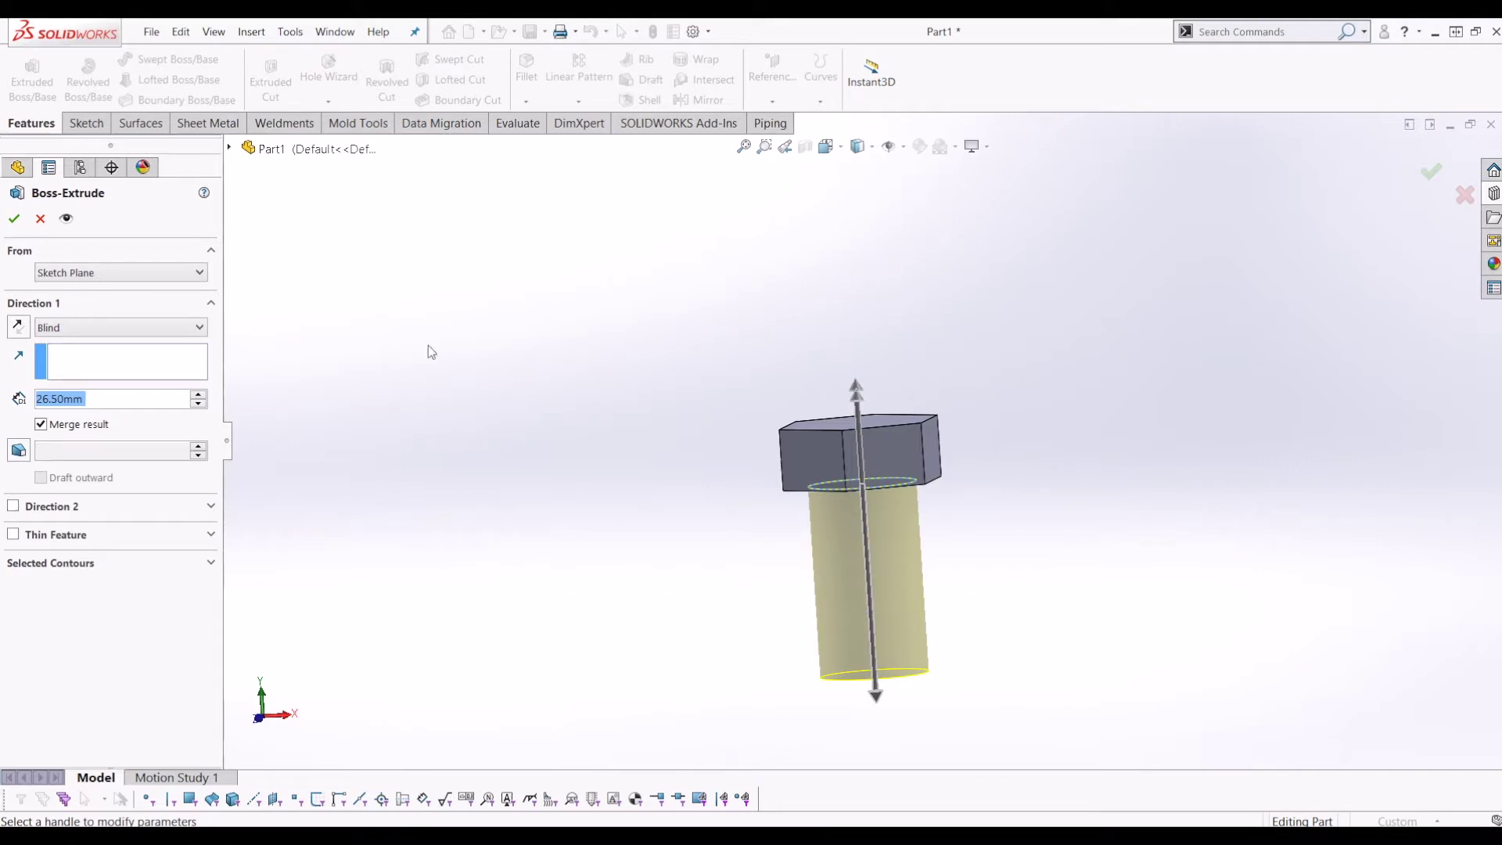
text(50)
key(Return)
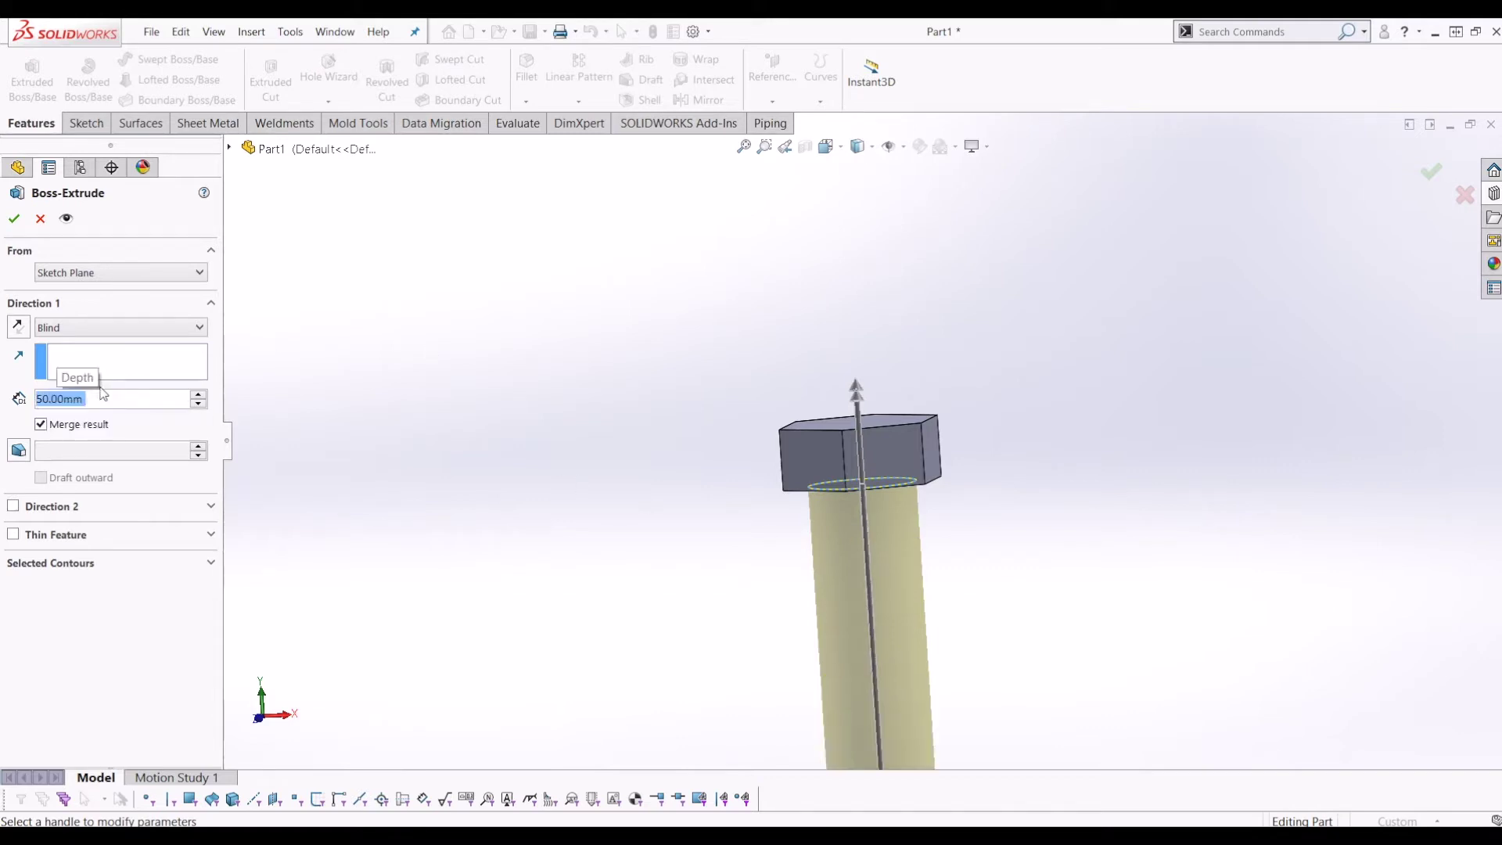
click(13, 219)
- Sketch on the shank's free end face, convert its circular edge into a sketch circle and exit the sketch
middle_drag(993, 543, 988, 510)
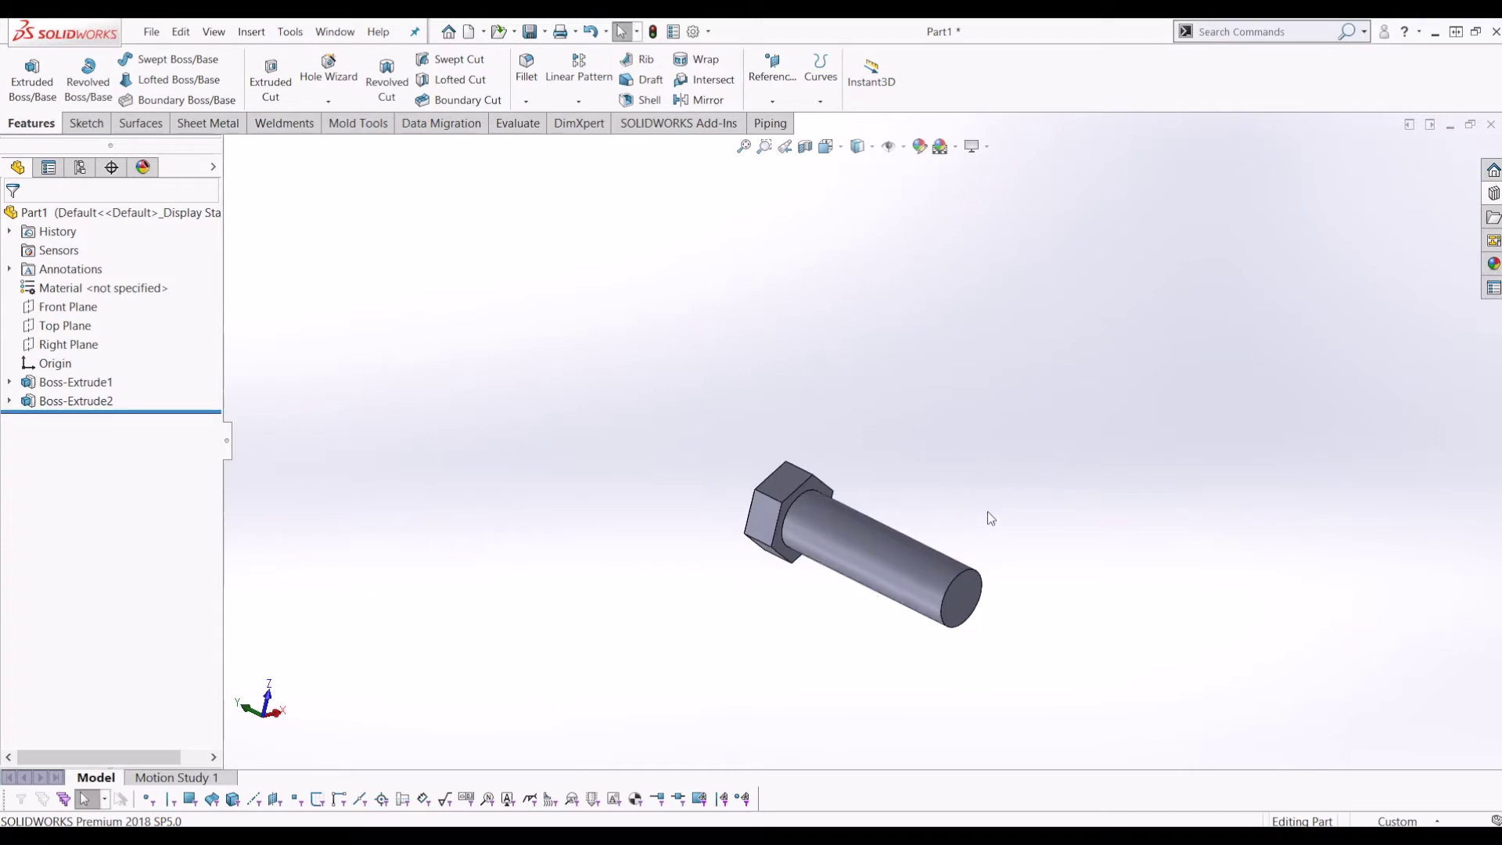
scroll(989, 510, down, 5)
scroll(1136, 560, up, 3)
scroll(1140, 564, down, 5)
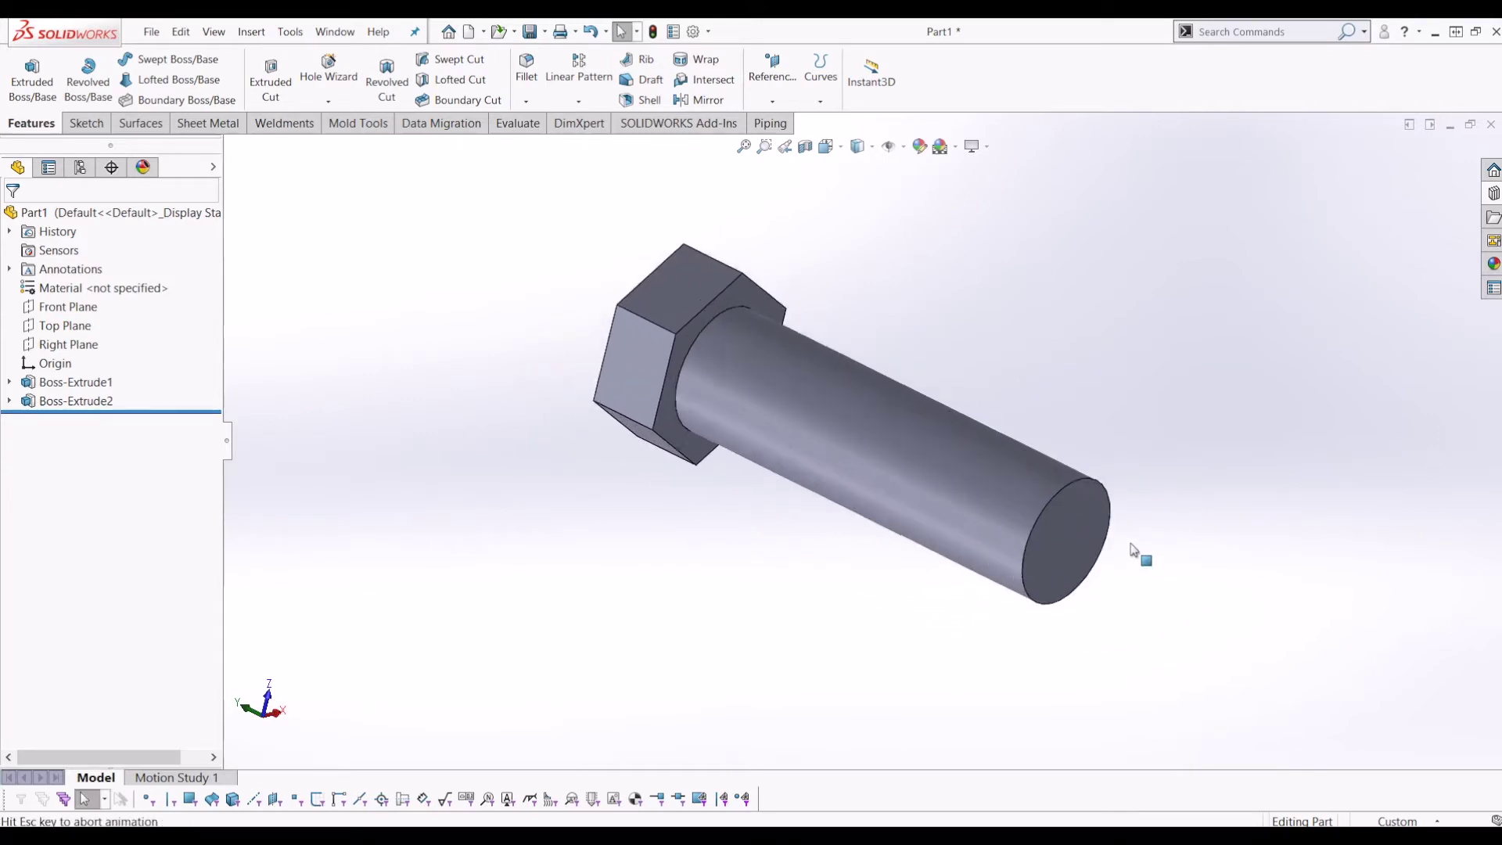
click(1131, 569)
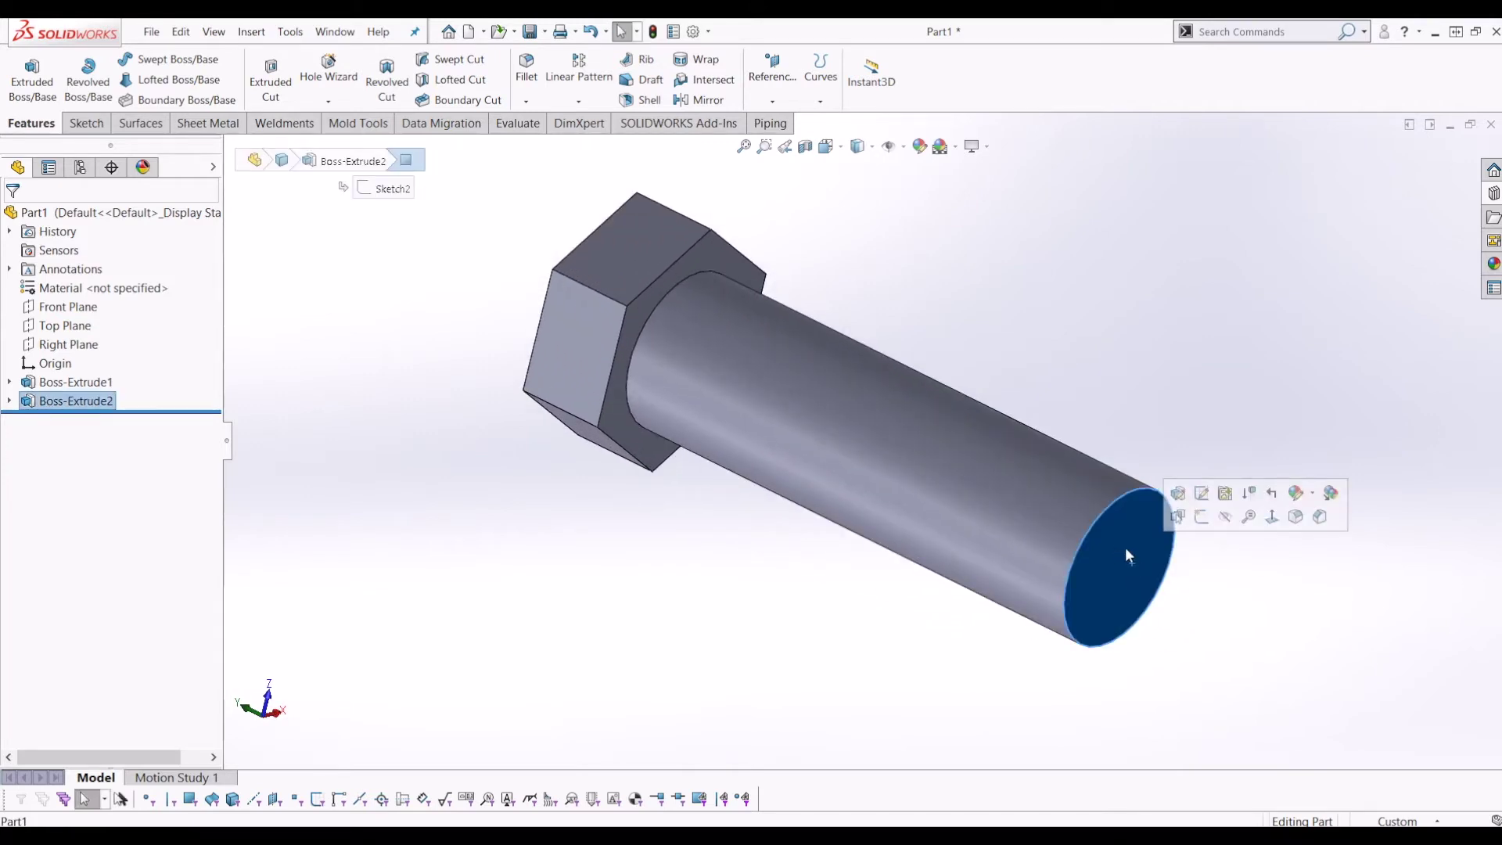
click(95, 127)
click(23, 75)
click(1274, 537)
click(1151, 499)
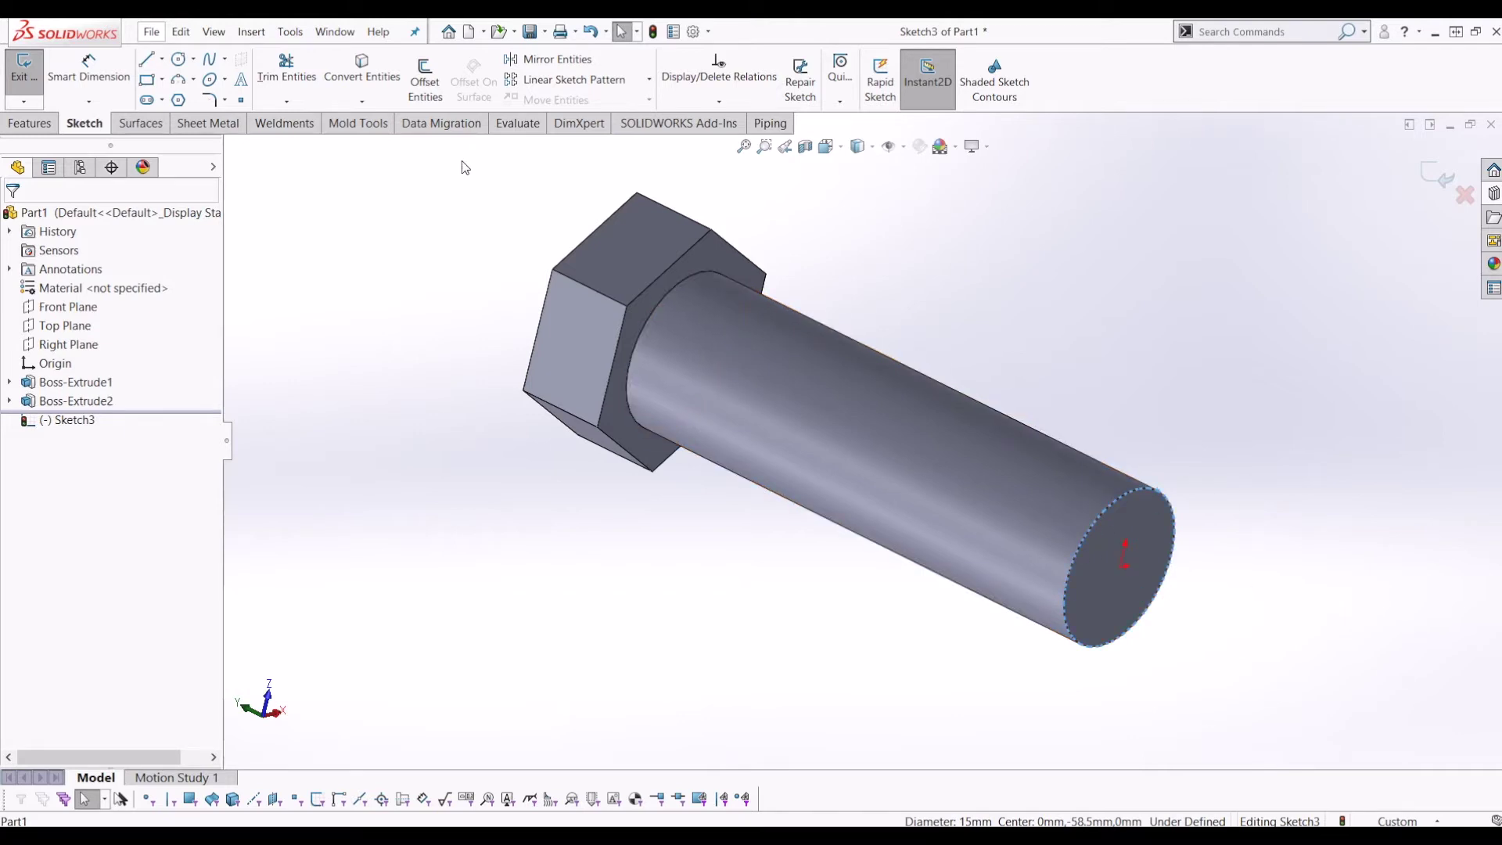
click(387, 66)
mouse_move(1182, 502)
middle_down()
mouse_move(1051, 525)
mouse_move(1080, 608)
mouse_move(913, 628)
mouse_move(822, 500)
mouse_move(766, 345)
middle_up()
click(908, 628)
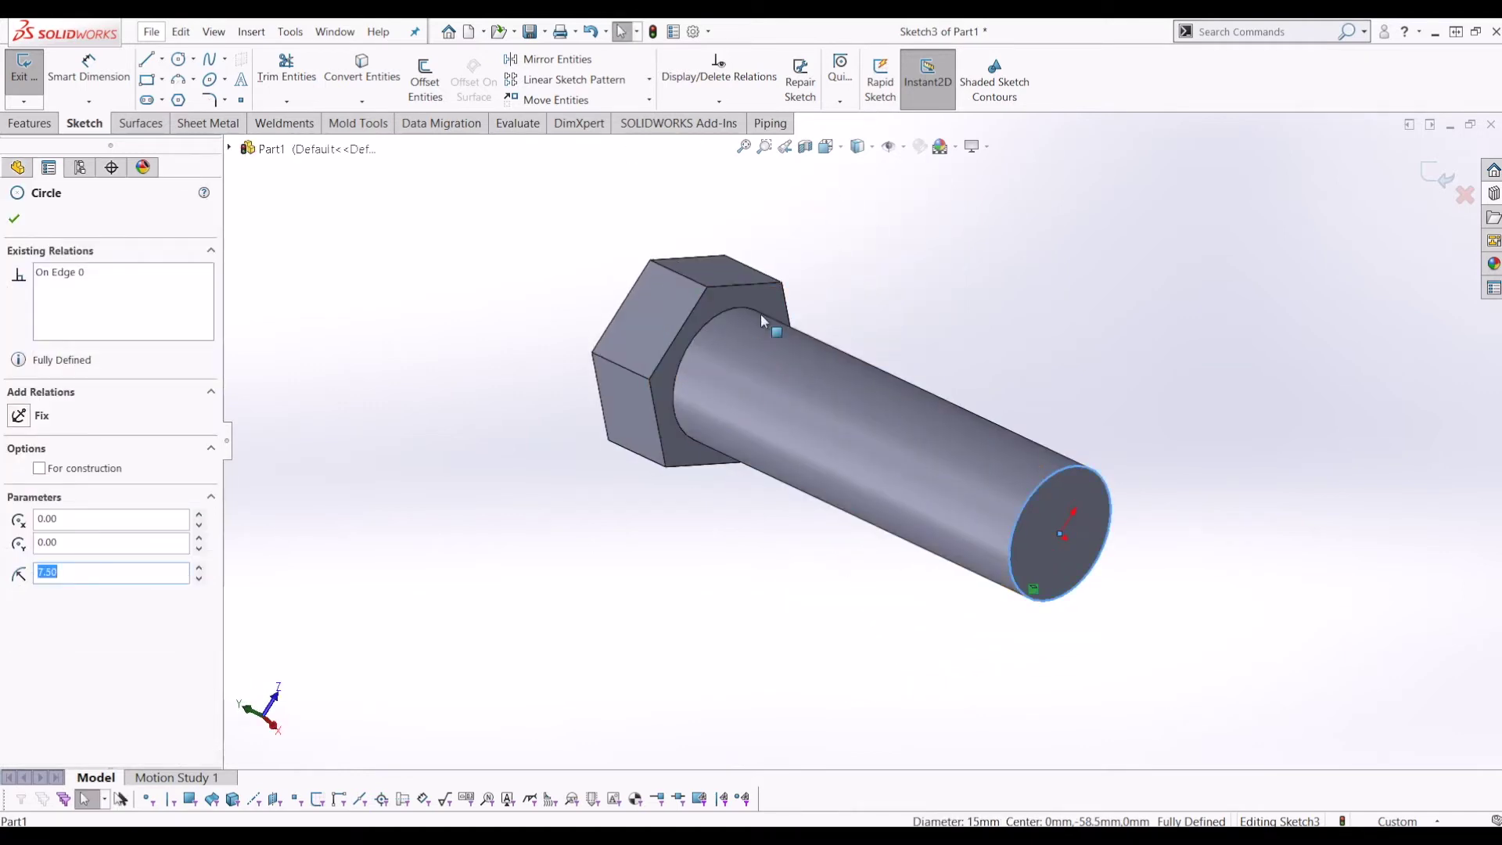
click(1438, 175)
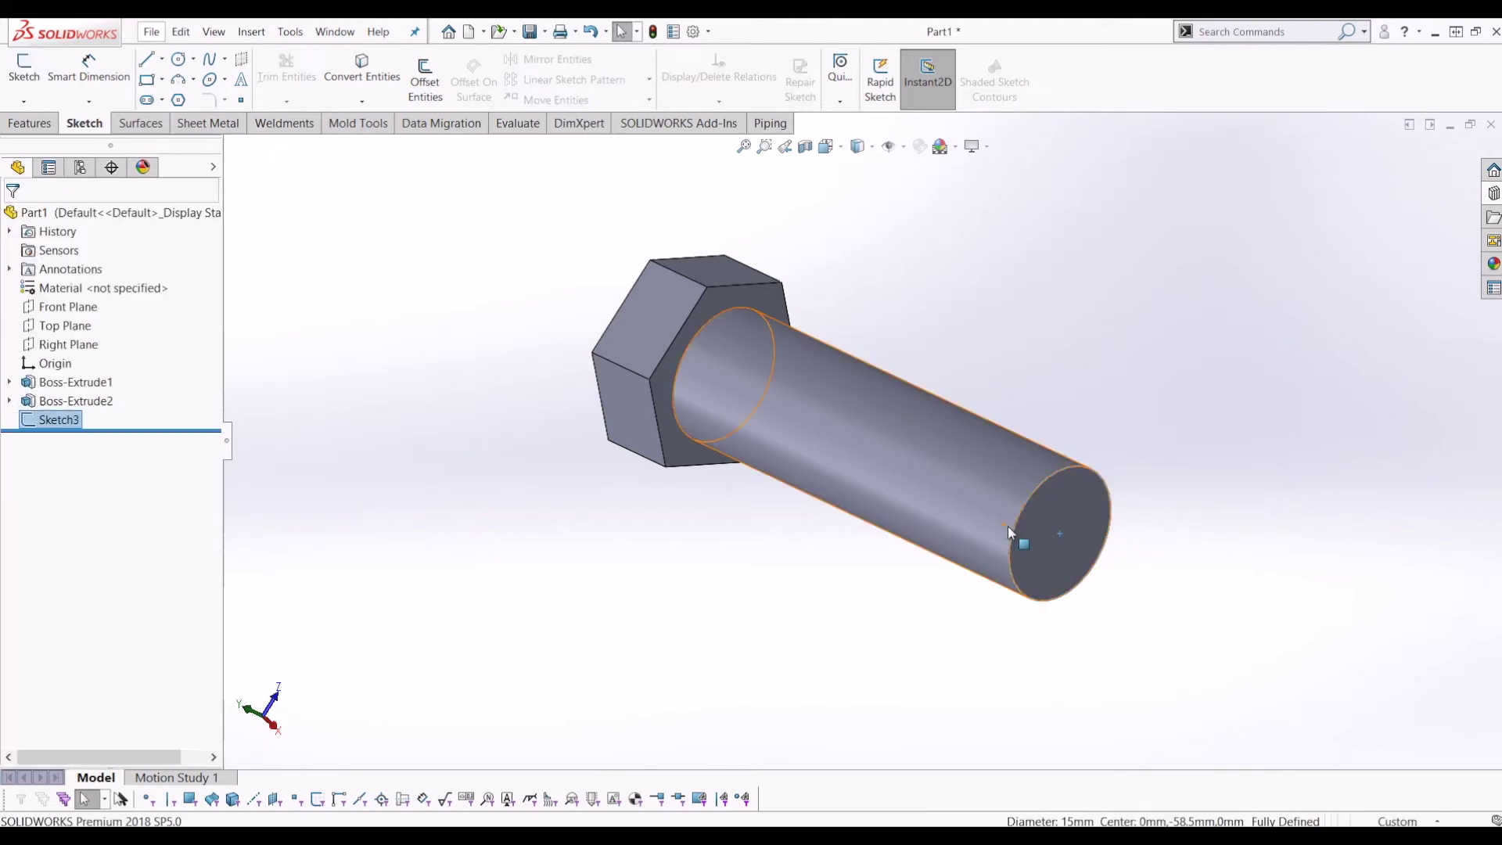
middle_drag(1073, 530, 1094, 439)
click(1119, 454)
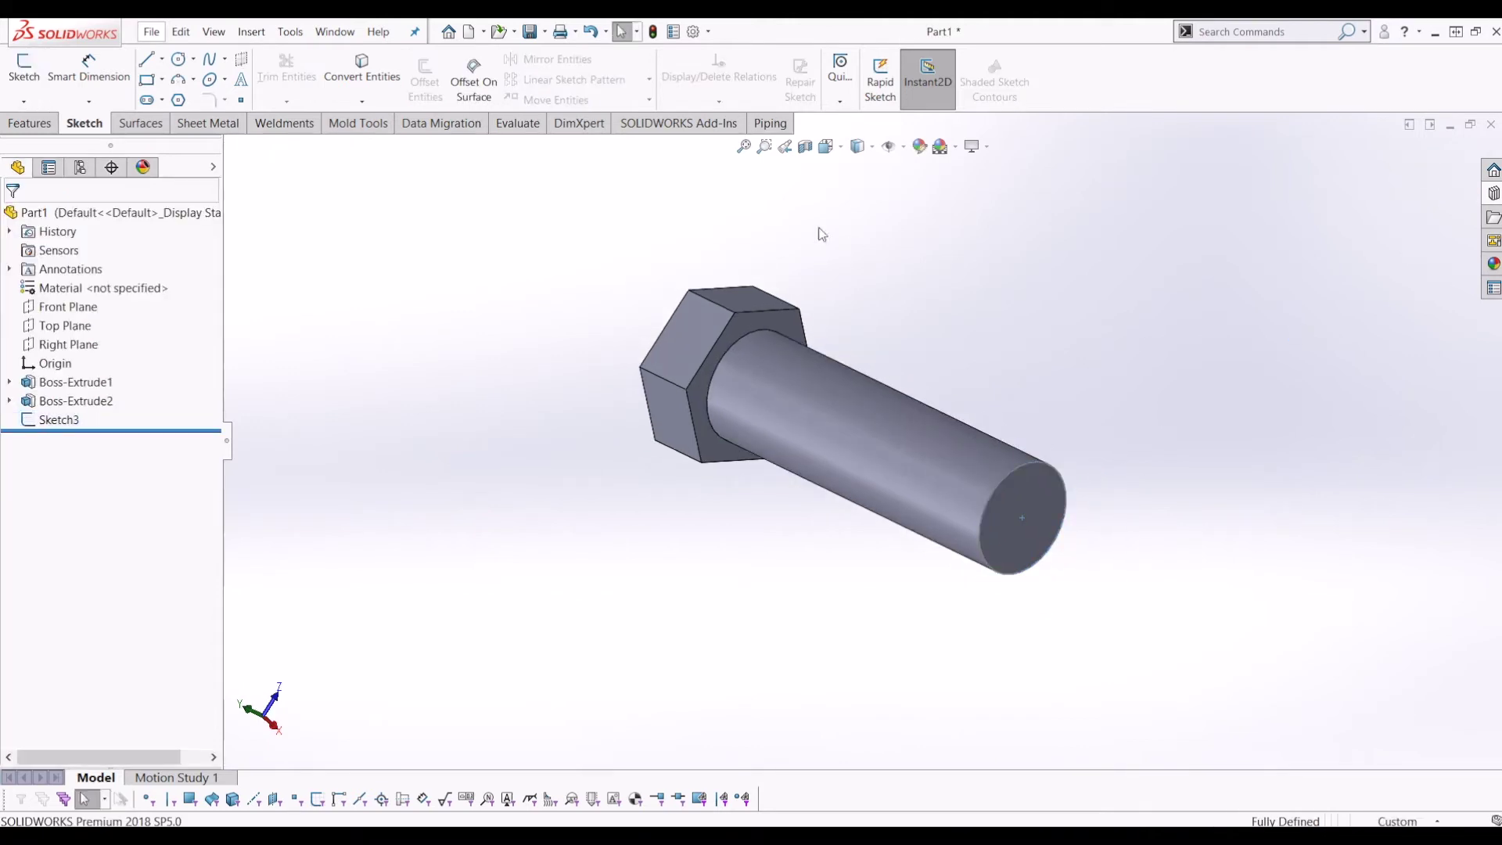
- Start a Helix and Spiral curve based on the circle sketched on the shank's free end face
click(41, 123)
middle_drag(684, 280, 756, 331)
click(821, 74)
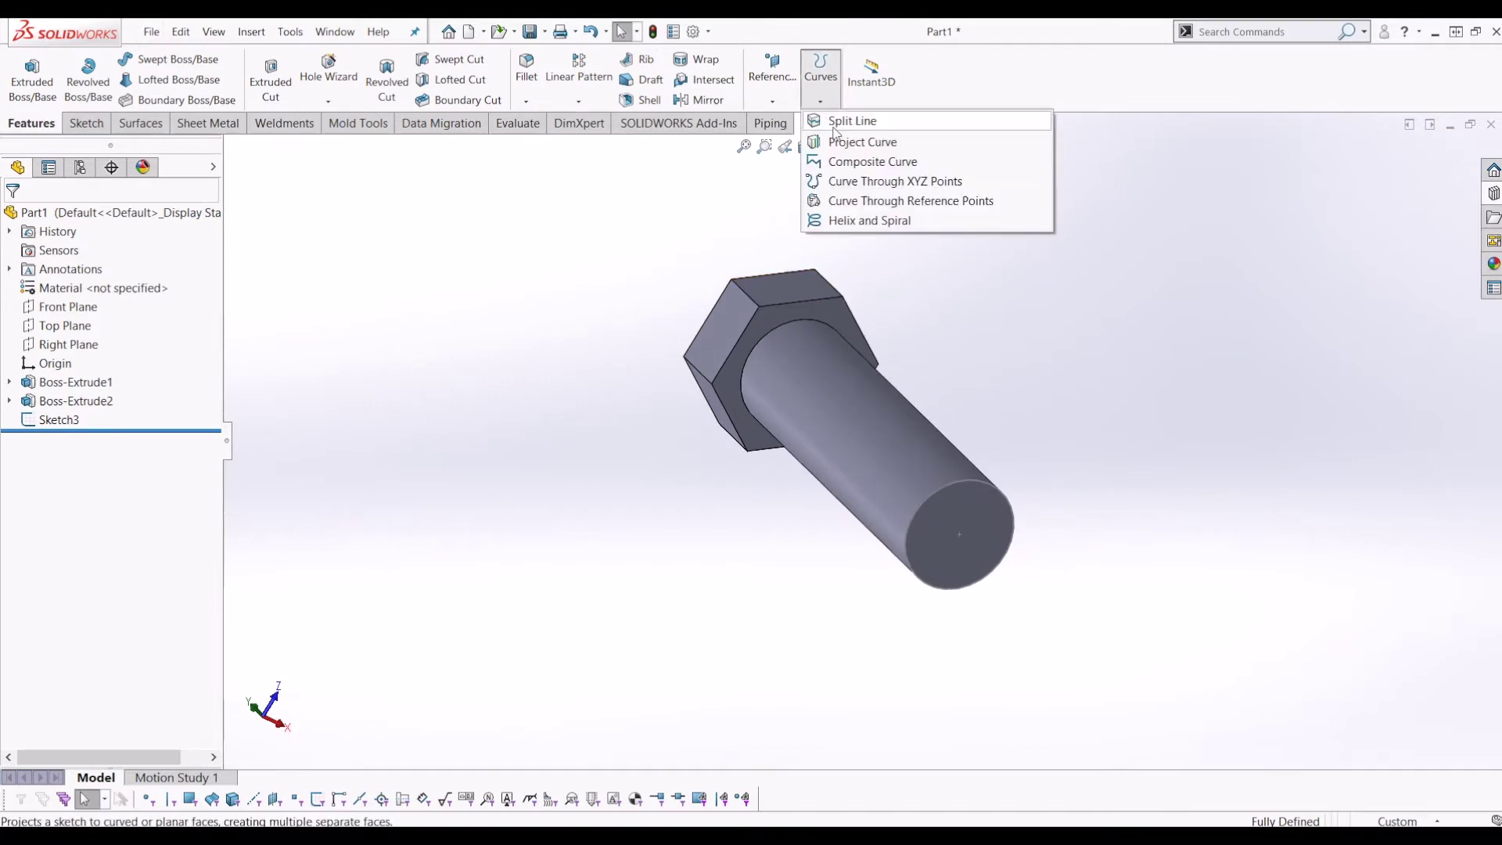
click(868, 221)
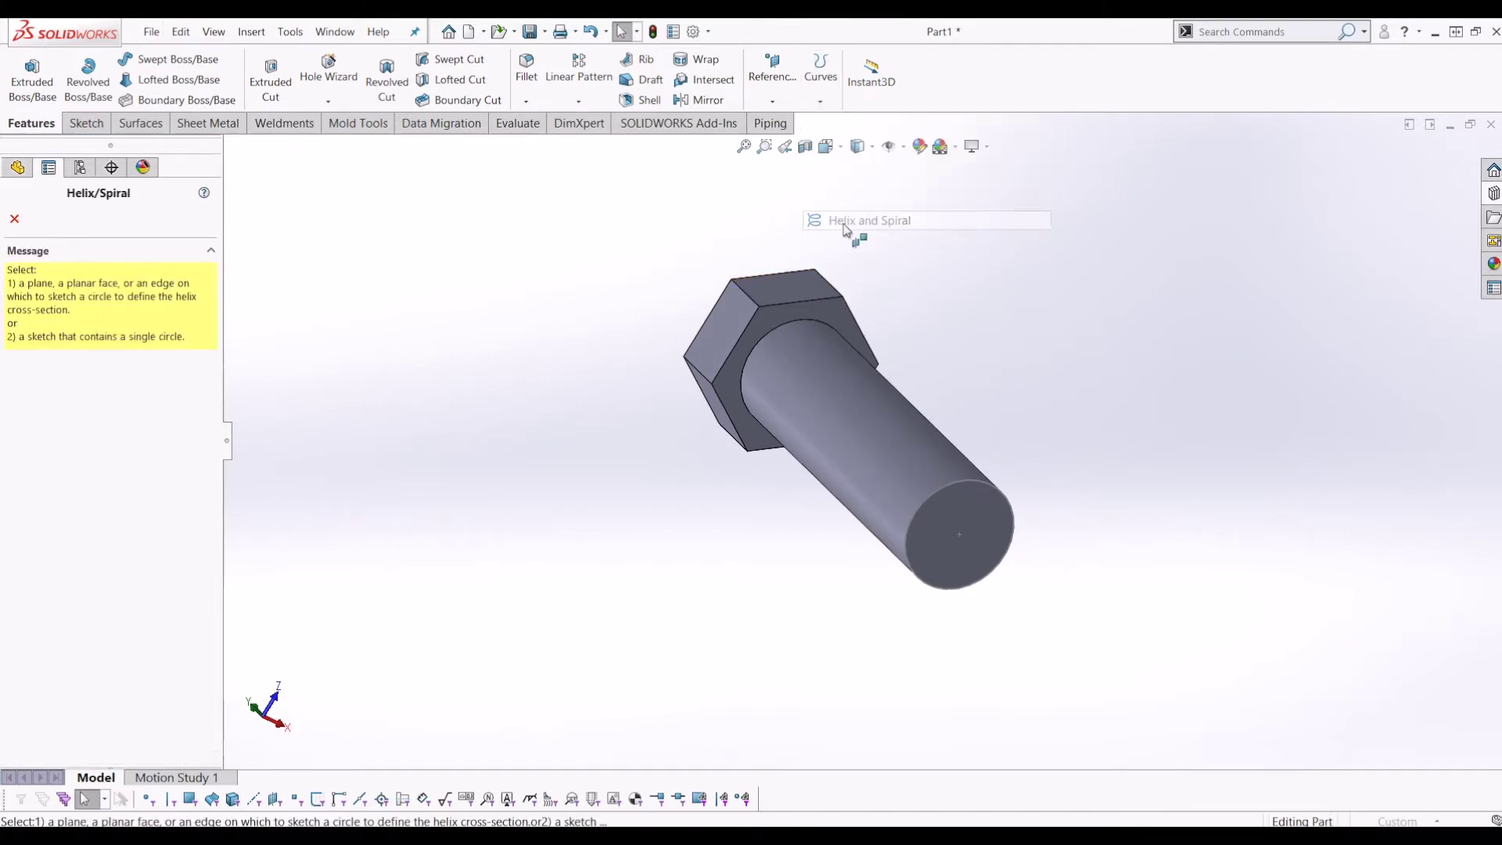
click(1007, 500)
middle_drag(1097, 513, 775, 634)
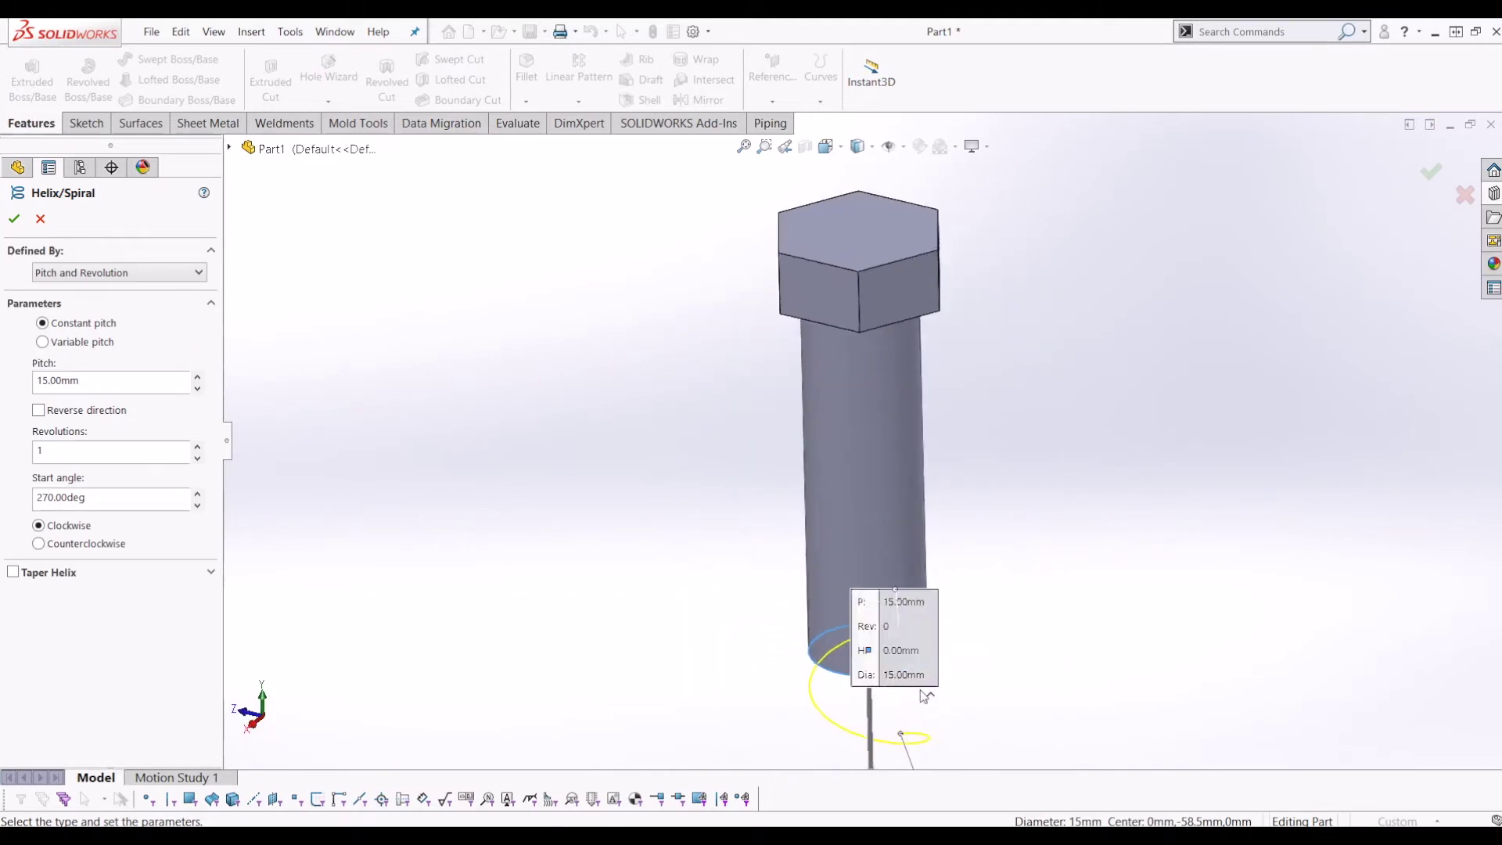
- Reverse the helix direction so it runs along the shank toward the head, and move its parameter callouts clear of the bolt
scroll(1053, 647, up, 3)
scroll(846, 471, down, 2)
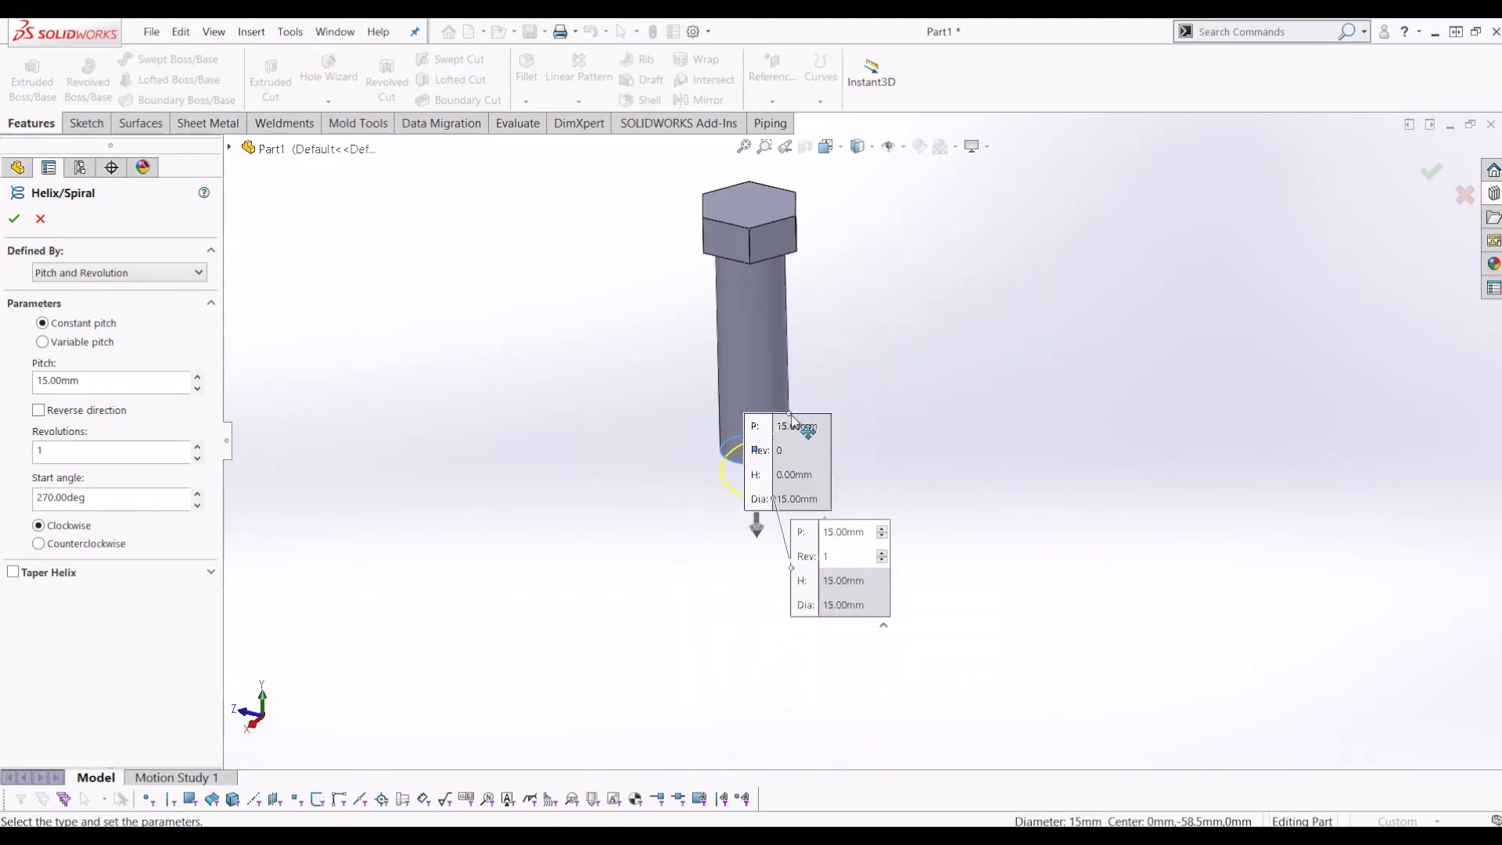
drag(792, 423, 571, 310)
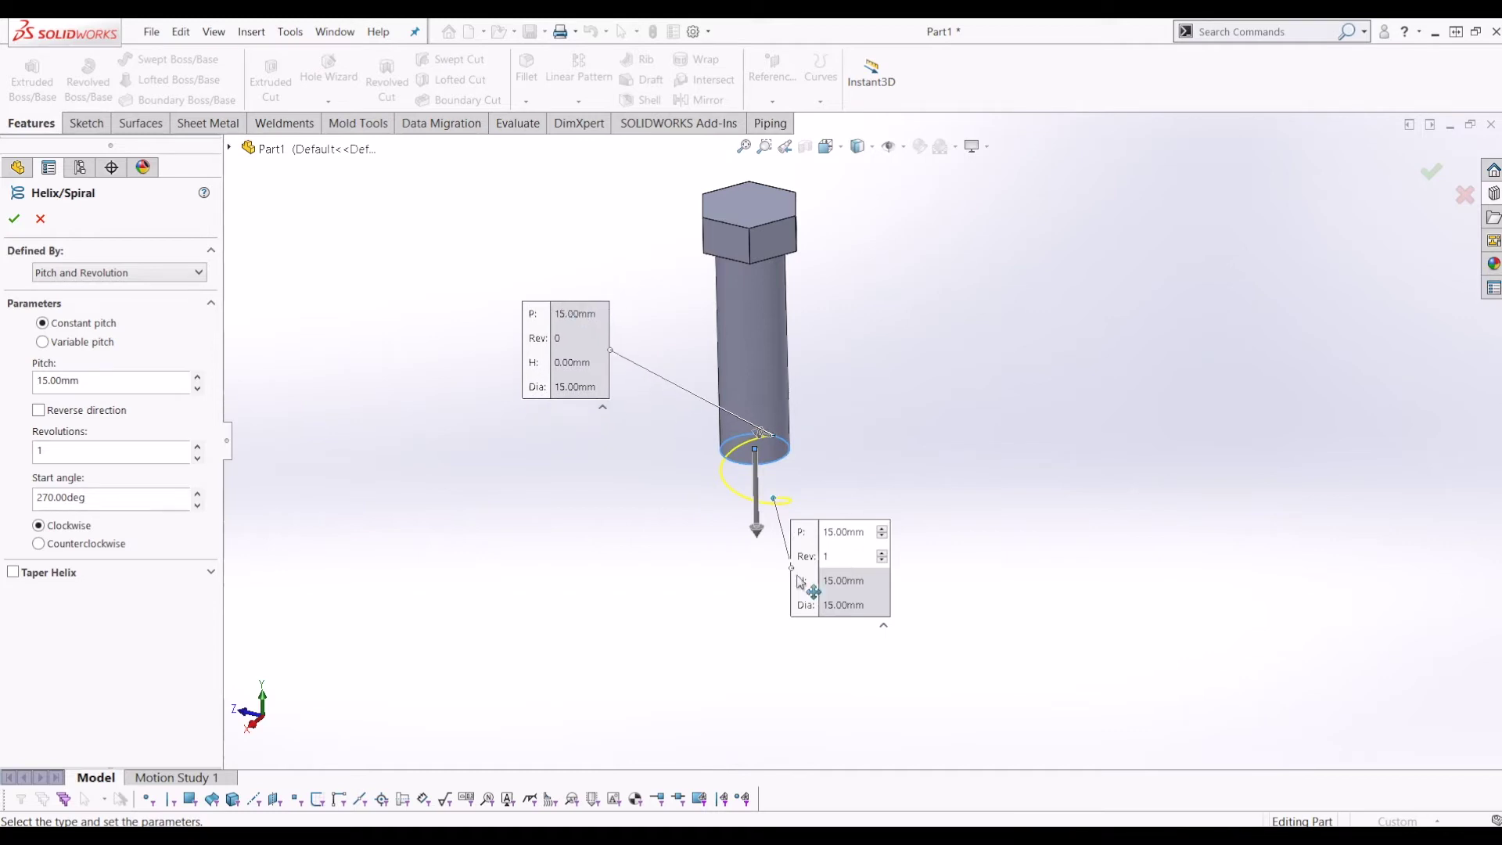
drag(795, 578, 976, 518)
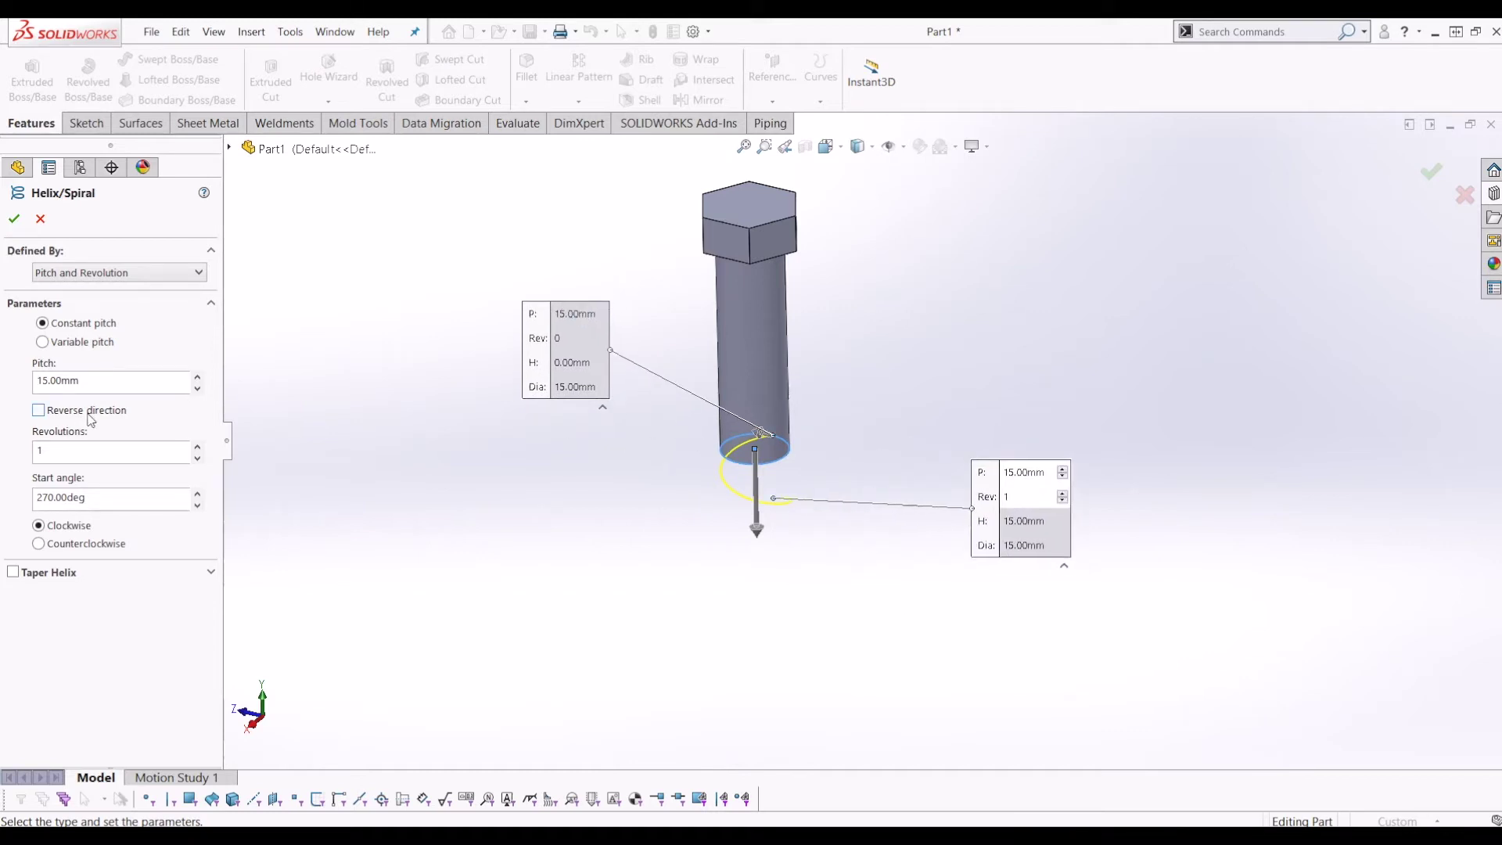
click(38, 410)
middle_drag(771, 467, 815, 477)
drag(780, 462, 576, 431)
drag(761, 390, 1036, 439)
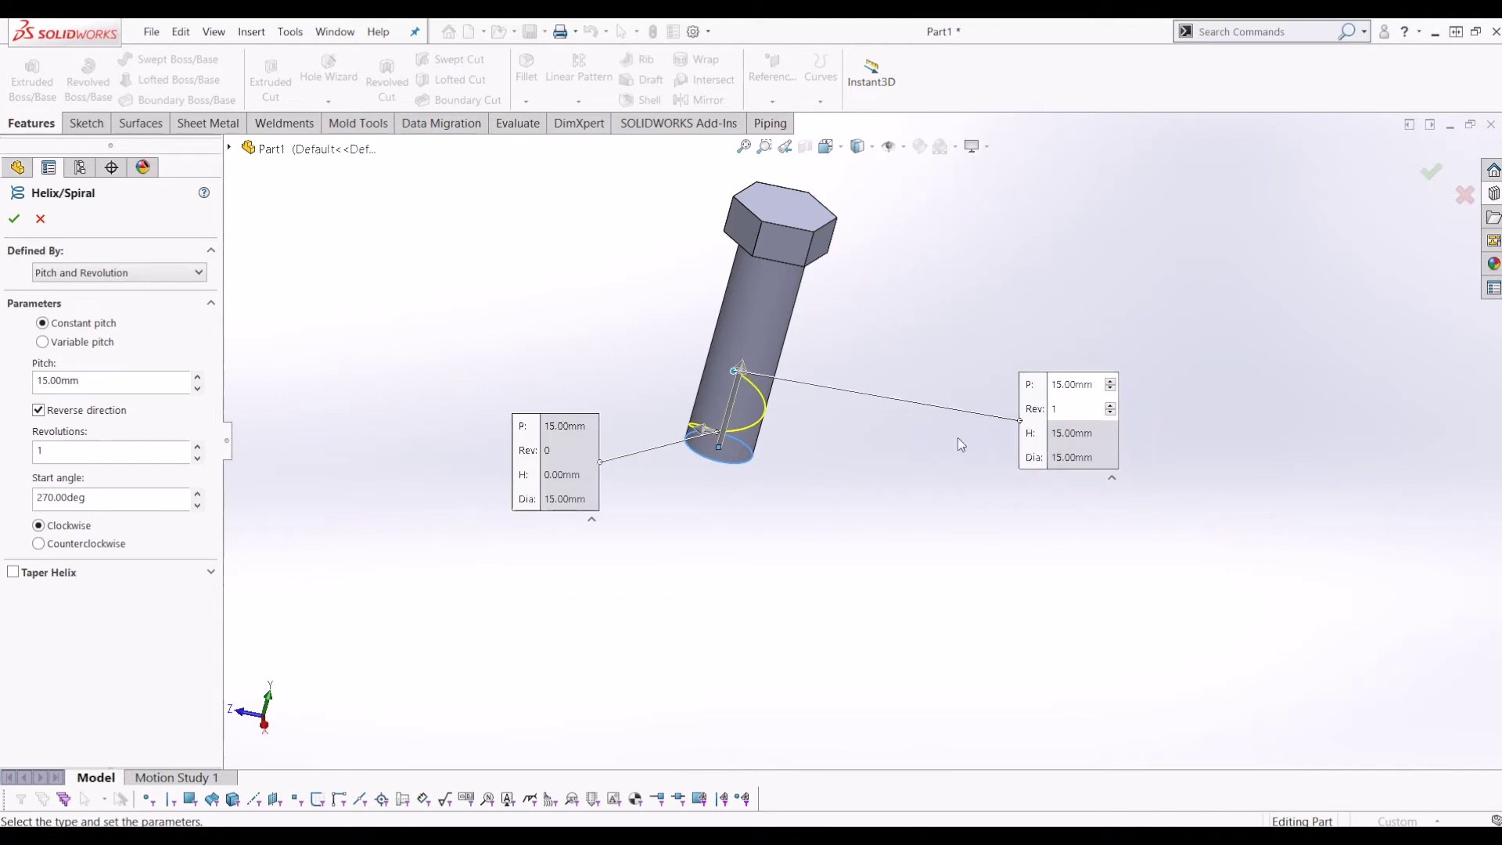
- Define the helix by height and revolution with a height of 55 mm and 30 revolutions, and create it
double_click(82, 380)
click(121, 380)
click(67, 269)
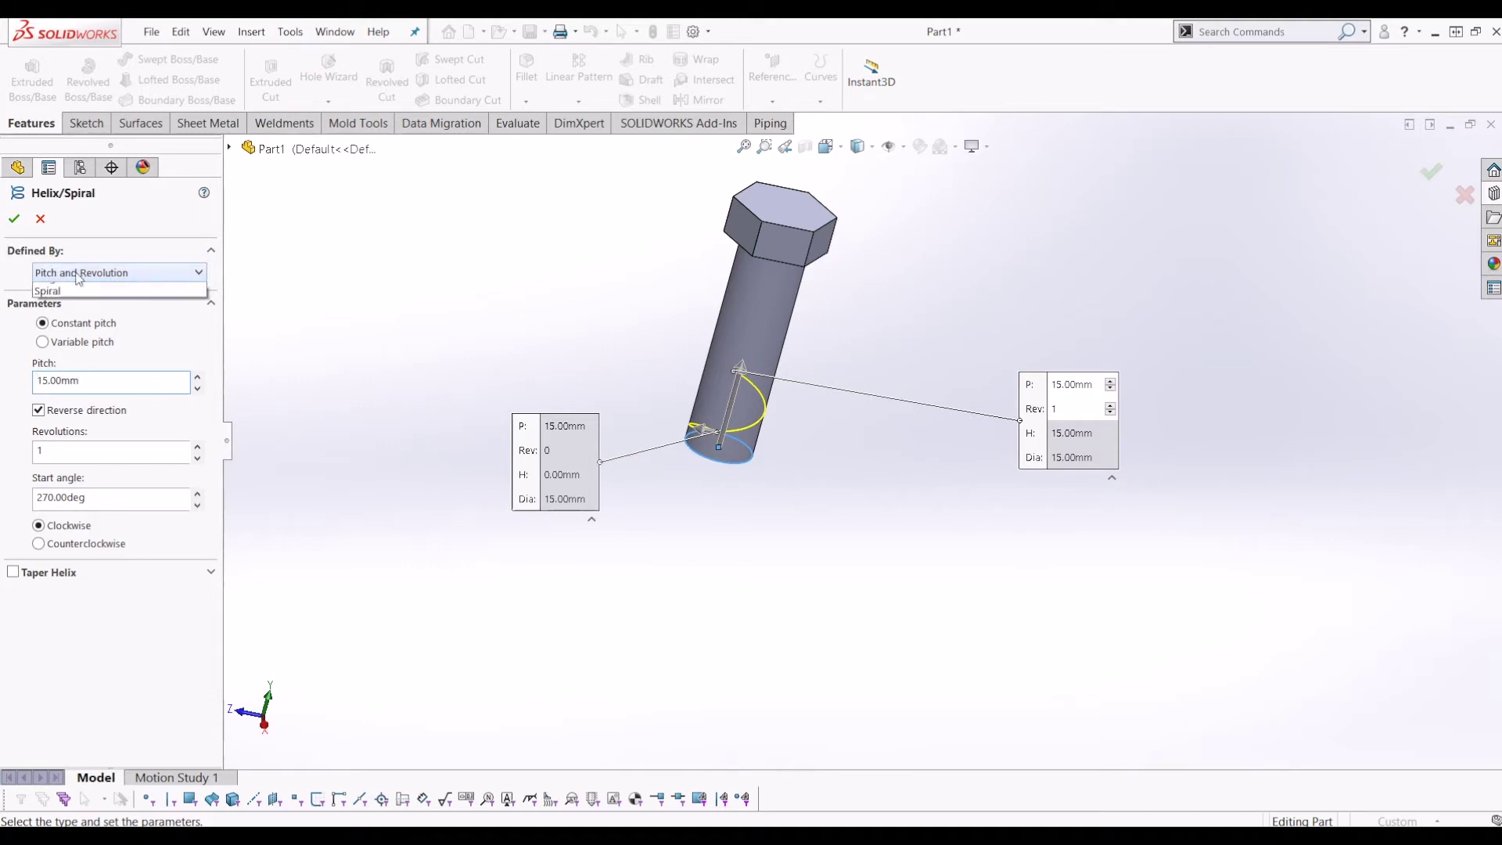
click(95, 304)
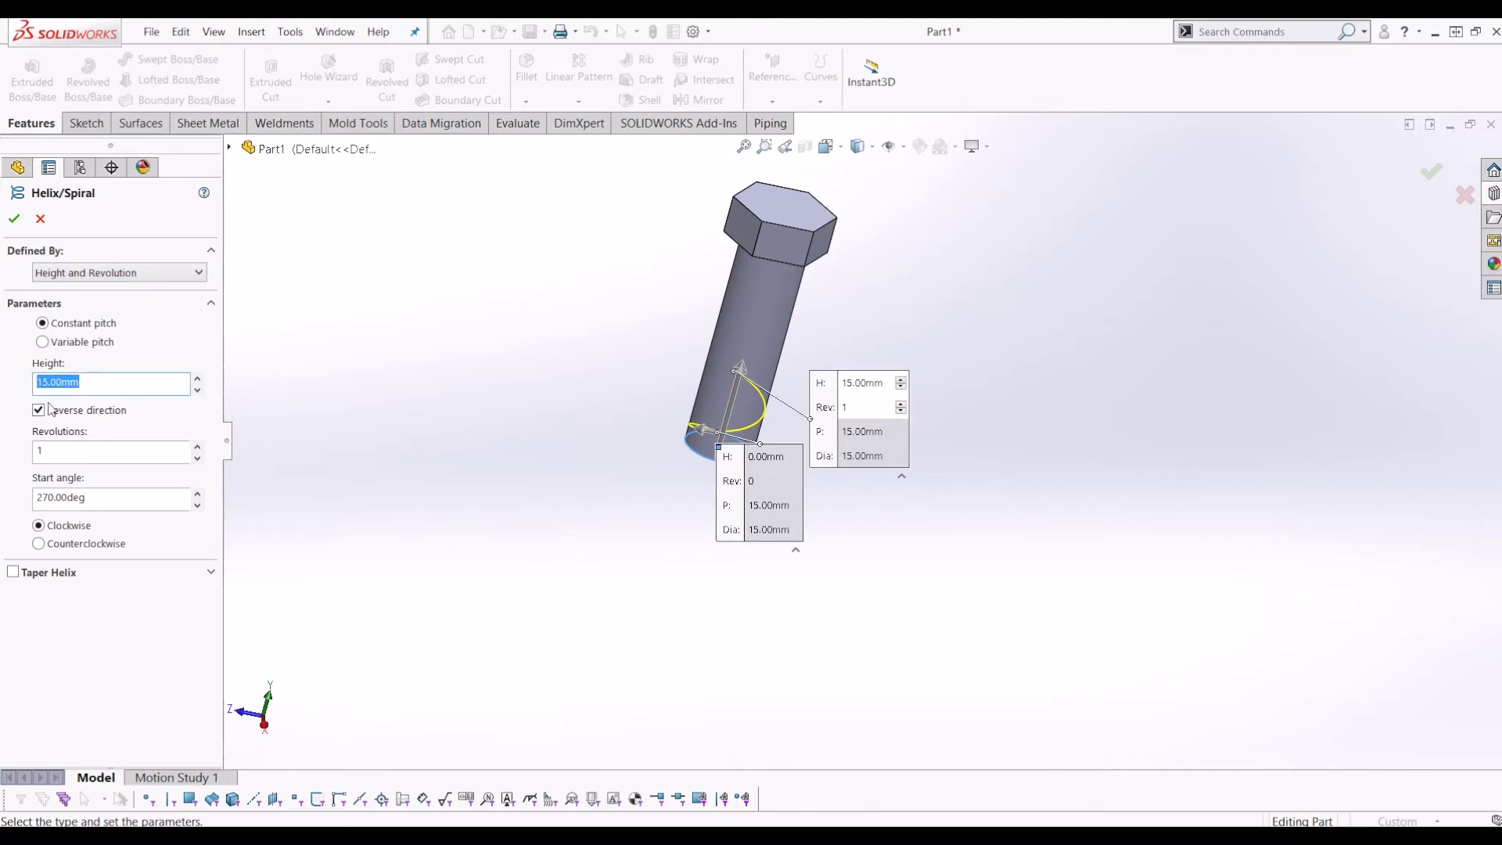
text(5)
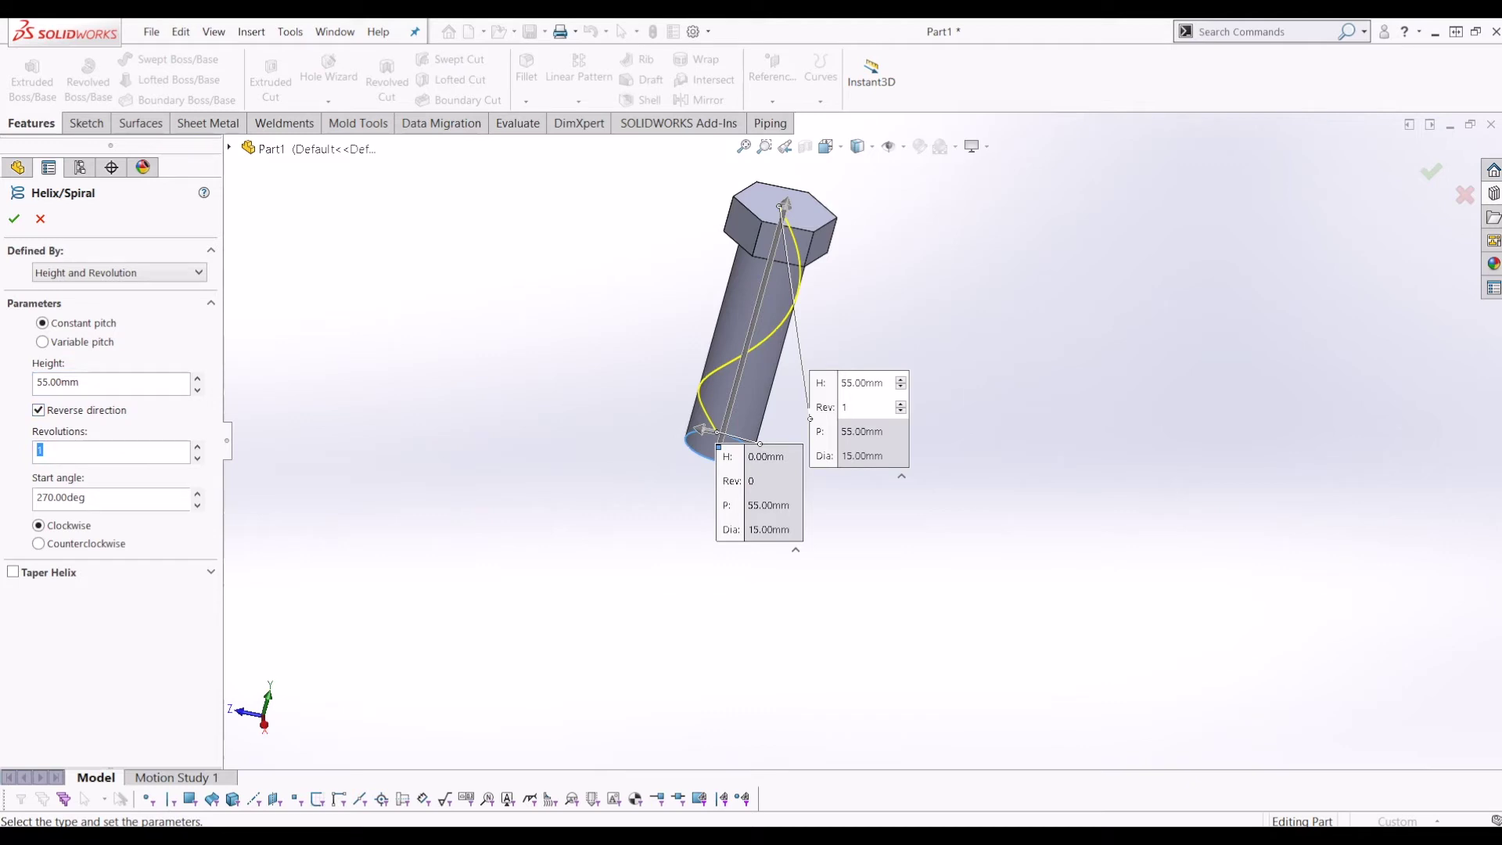
text(30)
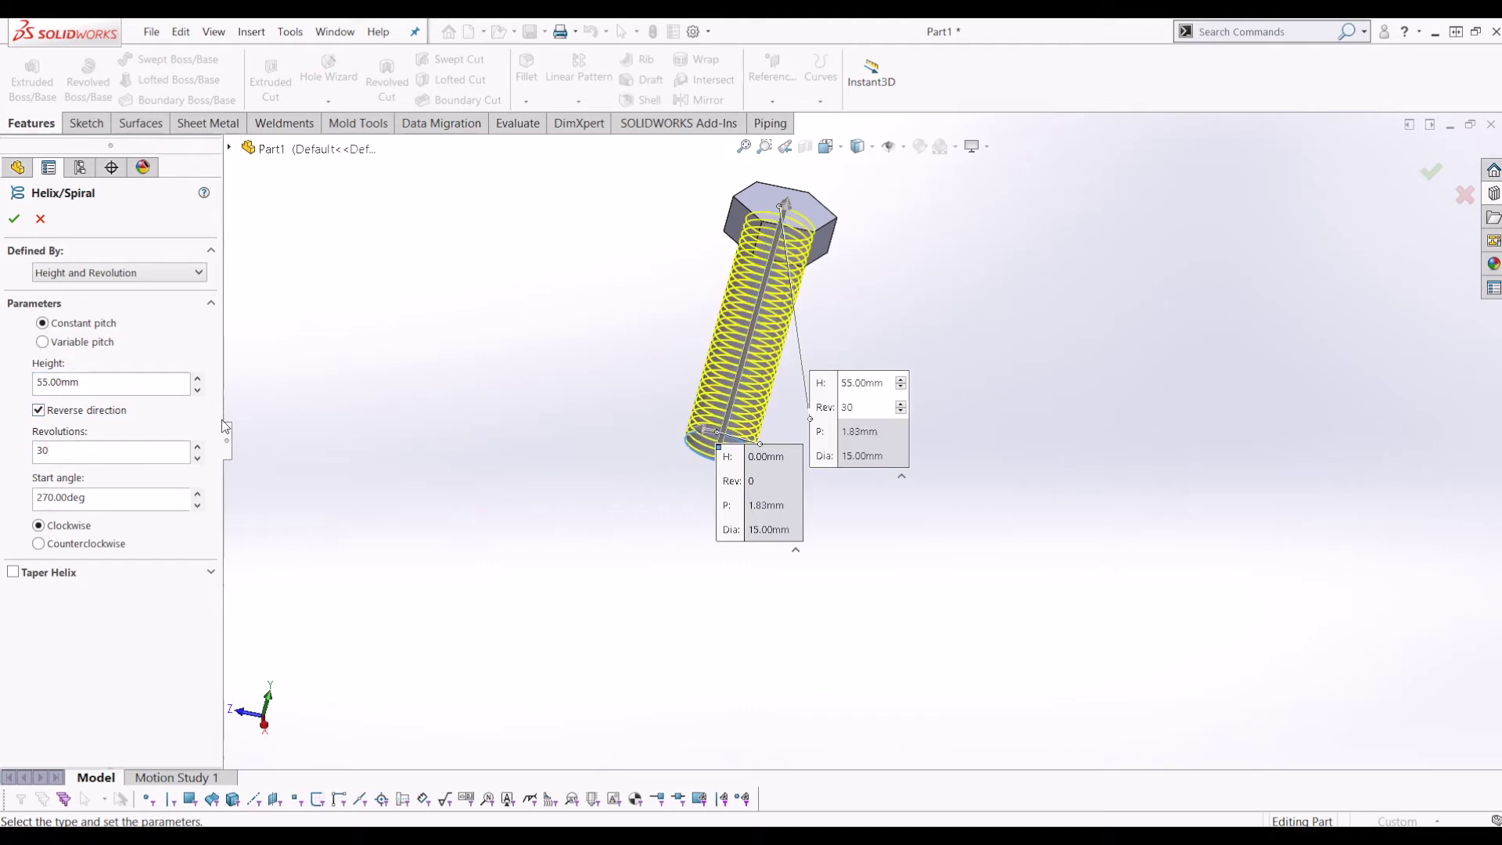
middle_drag(528, 436, 628, 308)
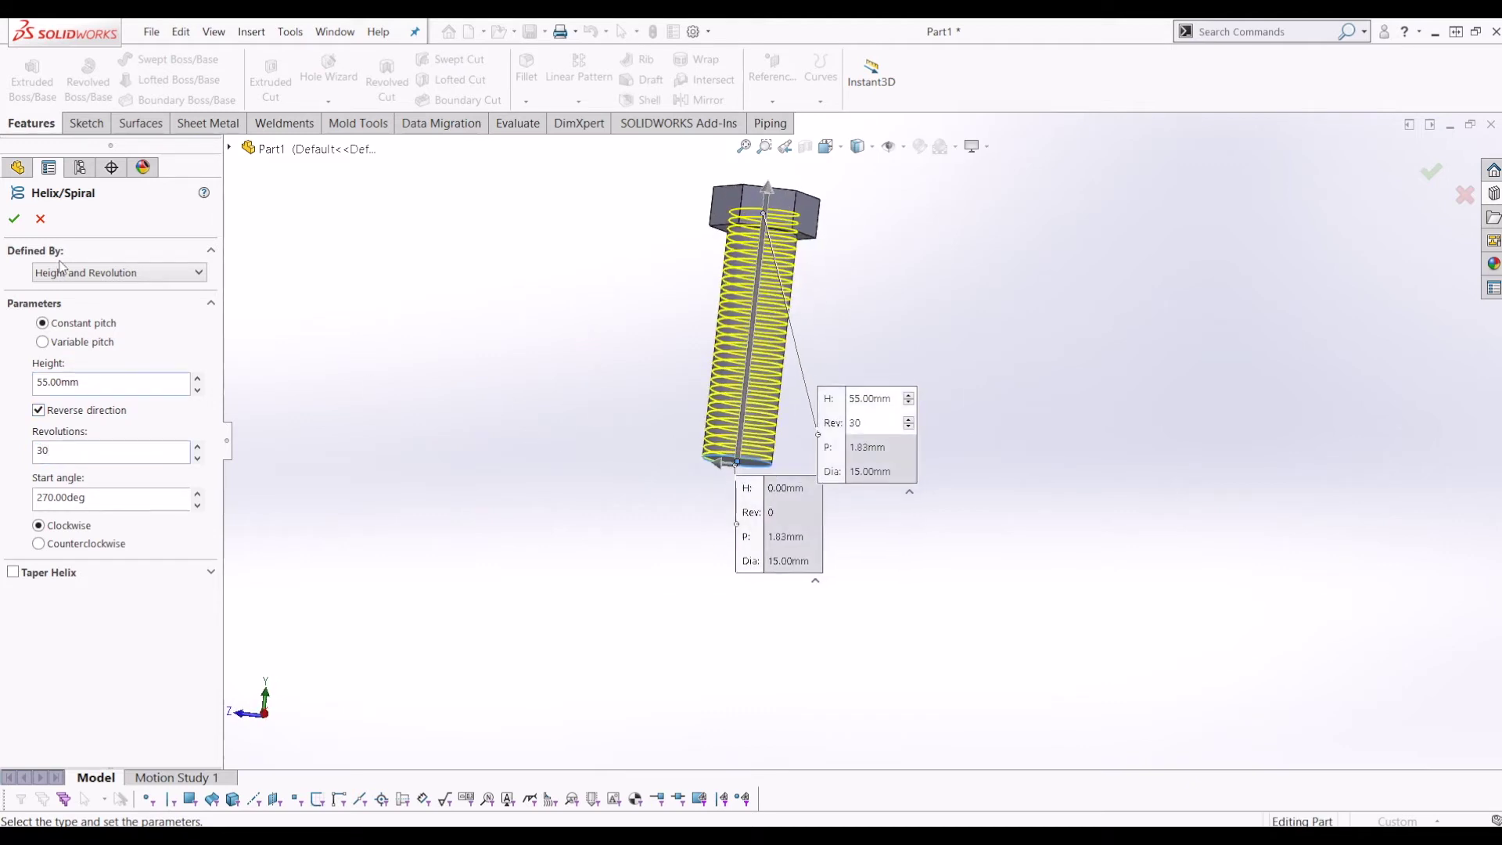
click(14, 219)
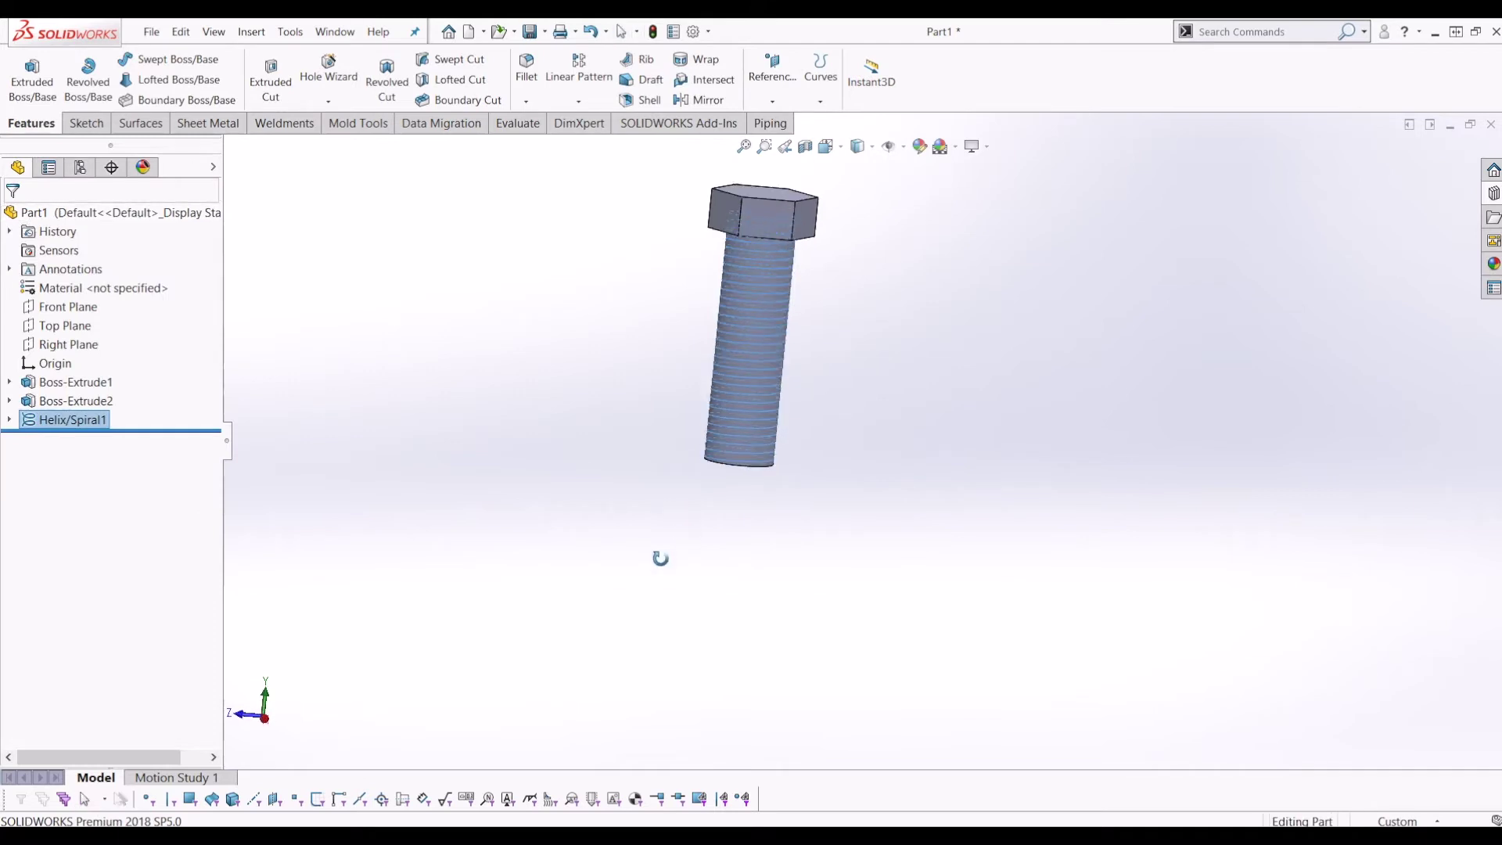
- Start a new sketch on the Front Plane for the thread profile
scroll(775, 477, up, 5)
middle_drag(748, 548, 704, 540)
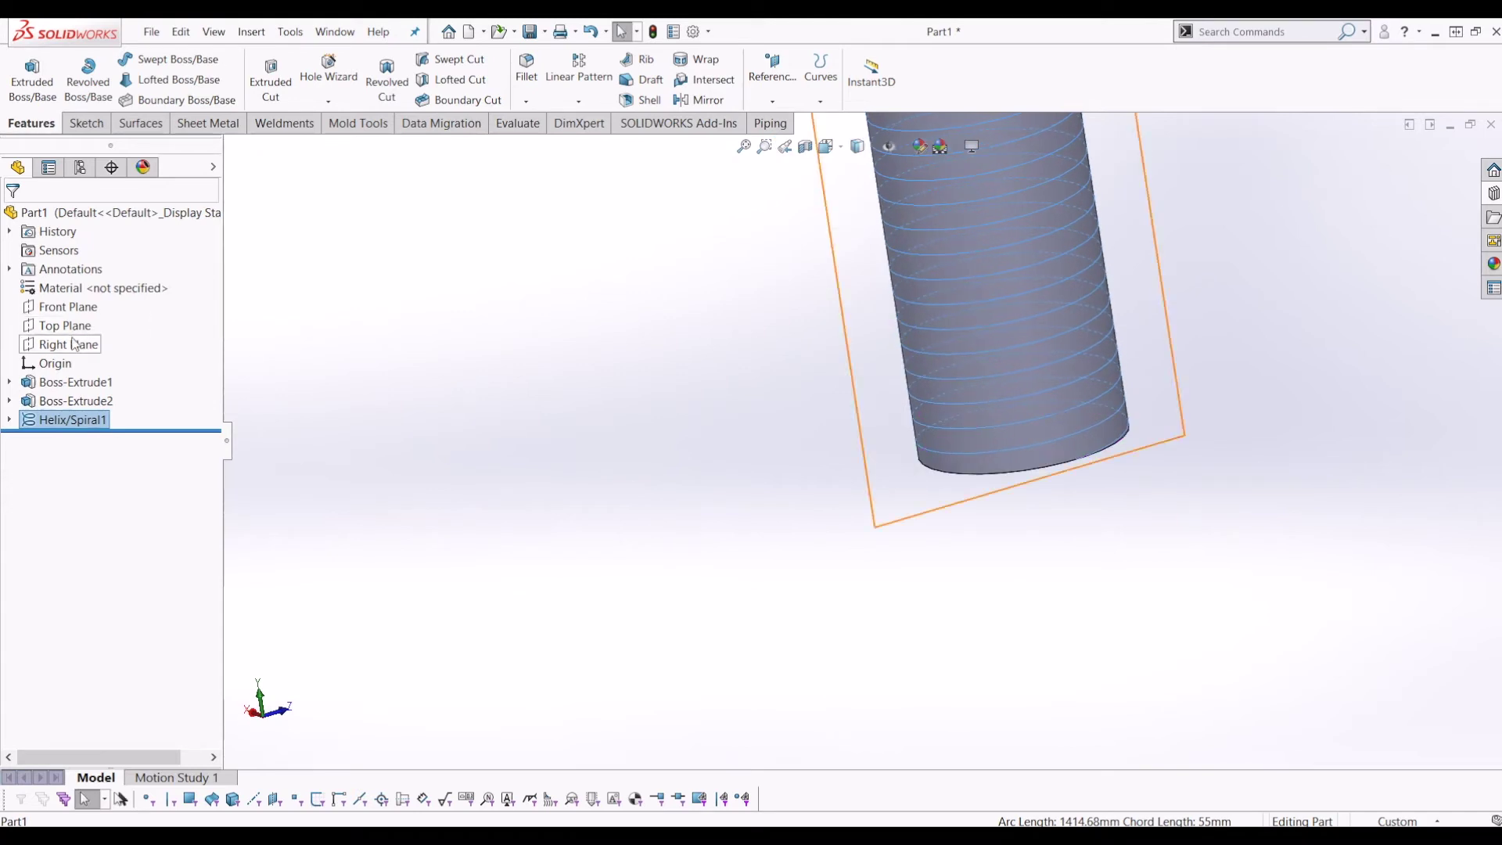
click(69, 307)
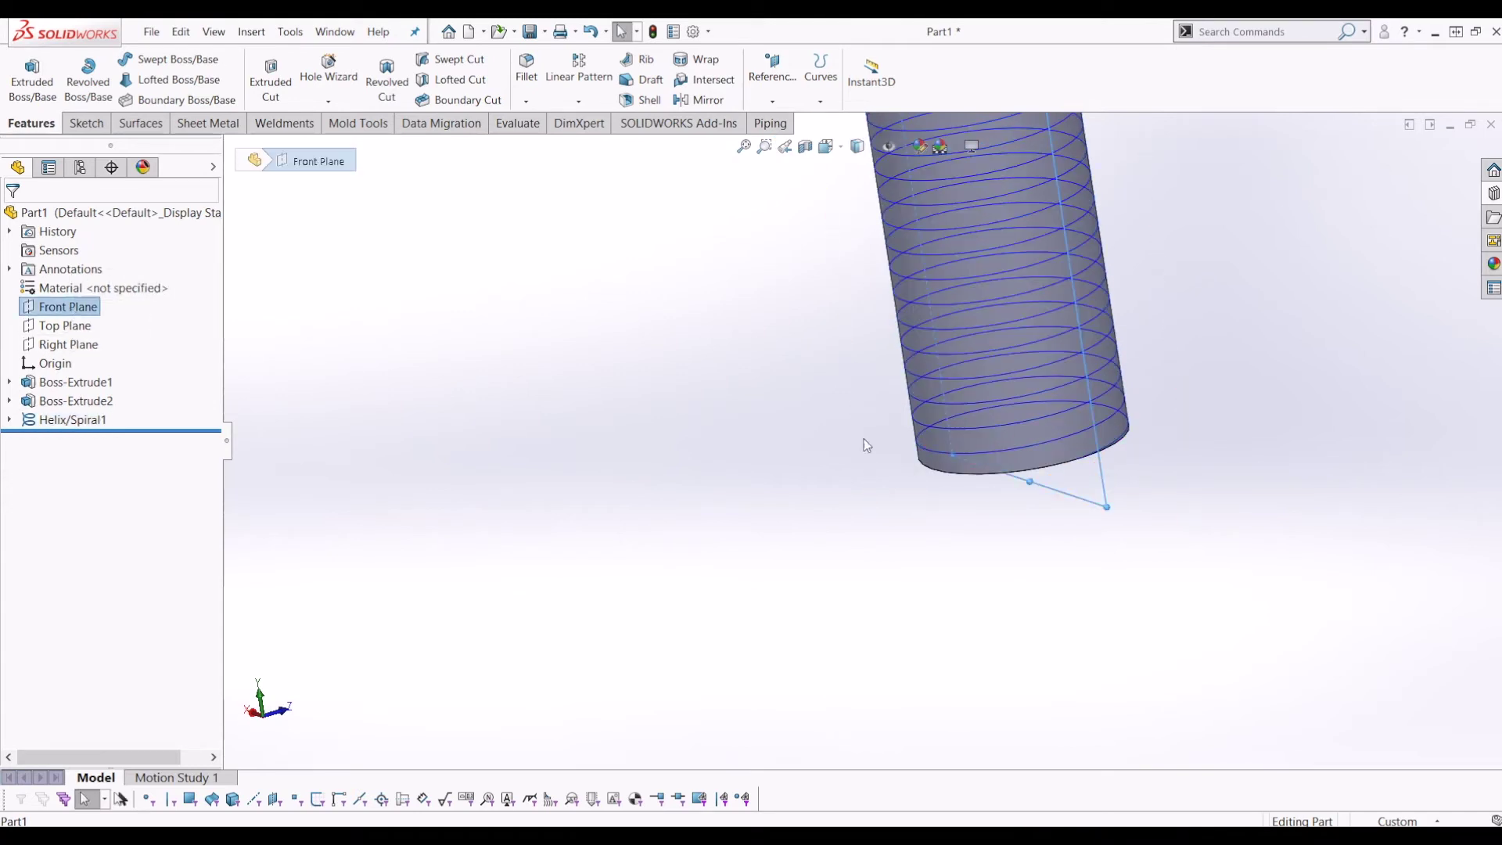
key(ctrl+8)
scroll(724, 541, down, 10)
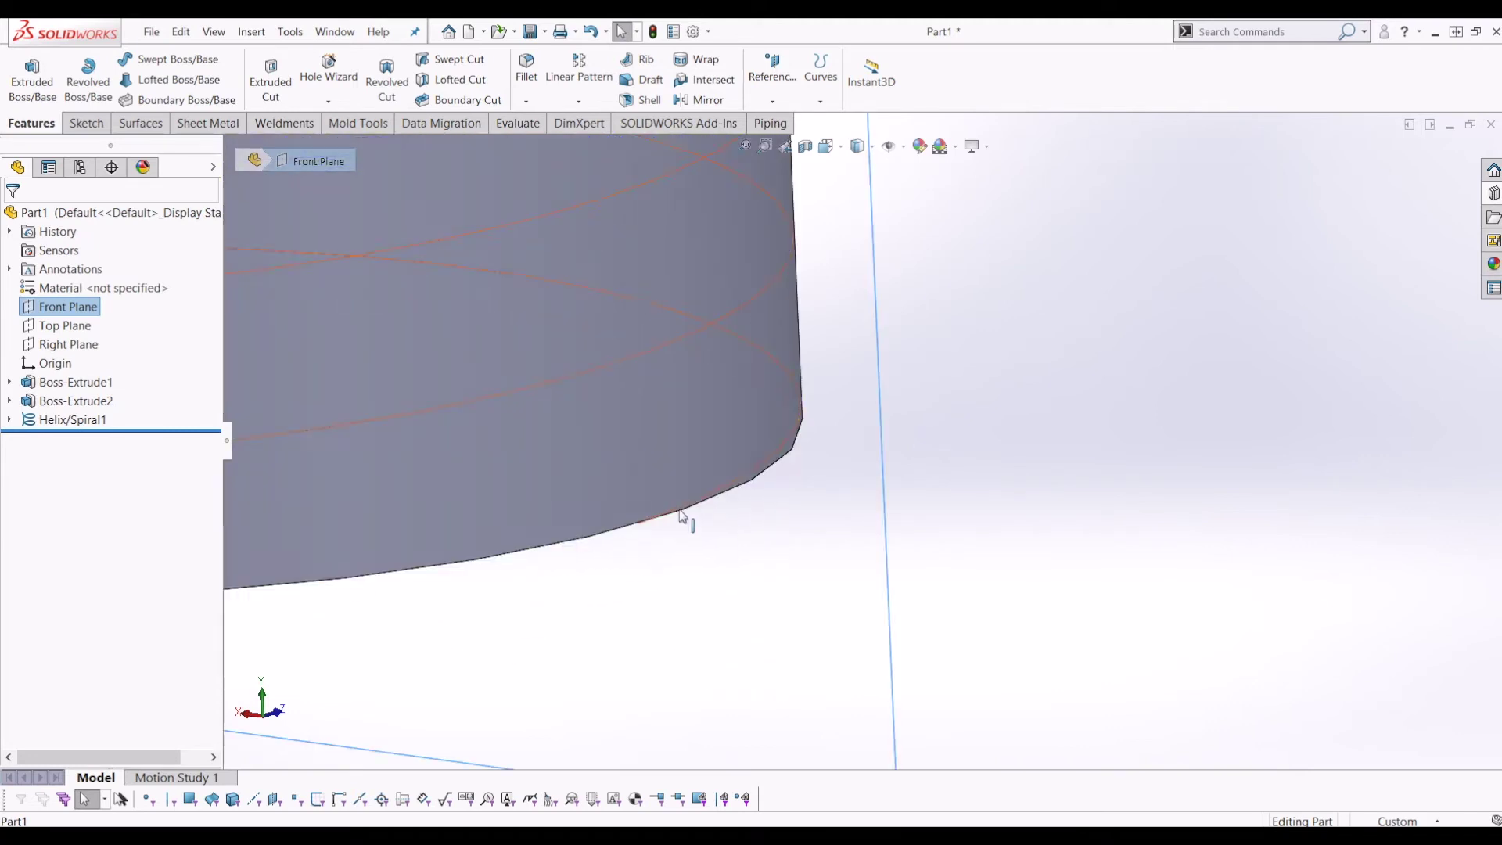
click(727, 493)
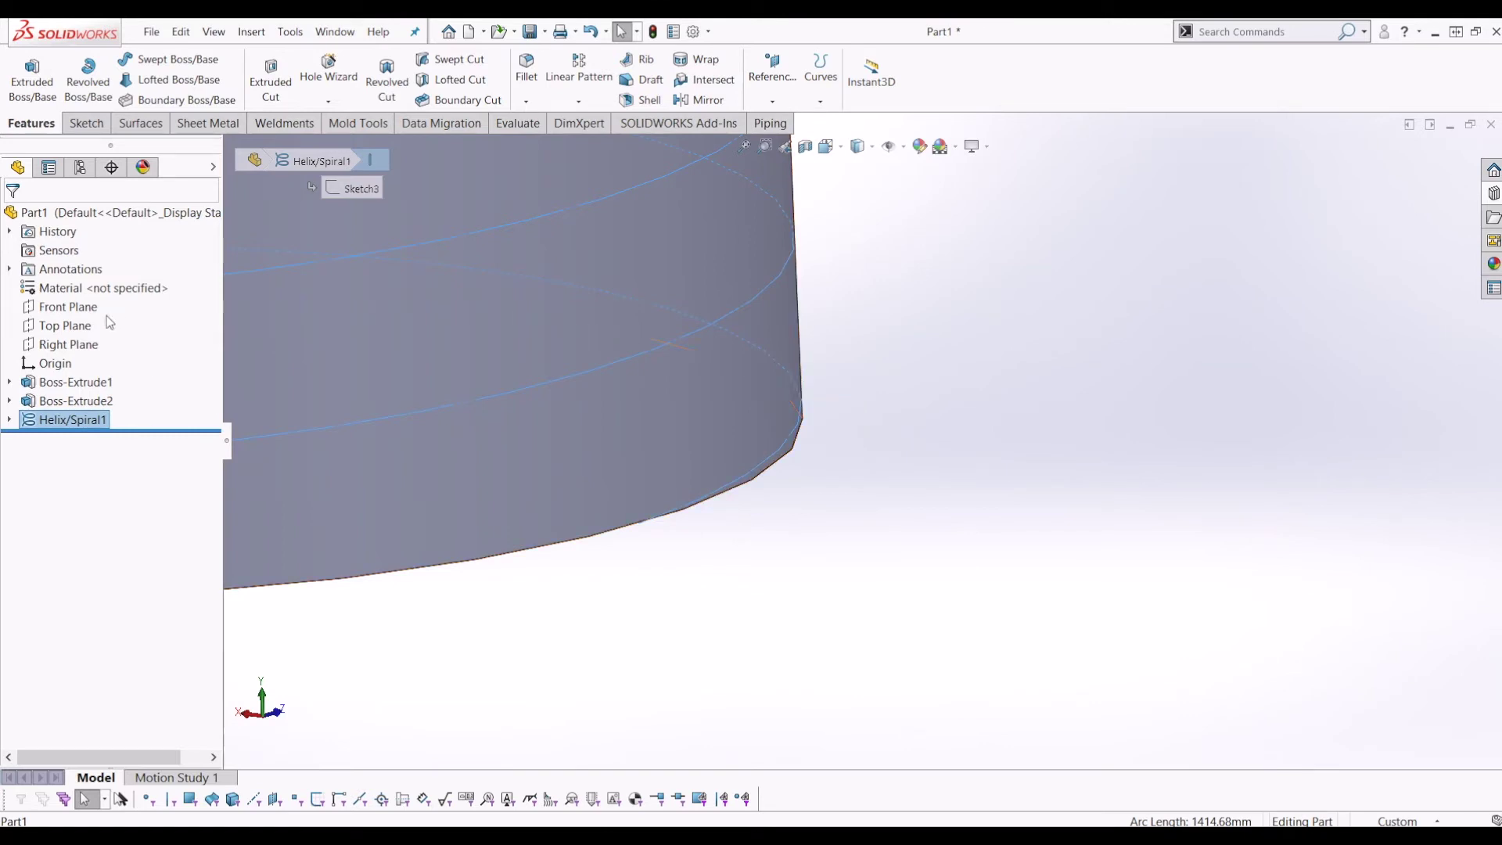
click(89, 327)
click(58, 306)
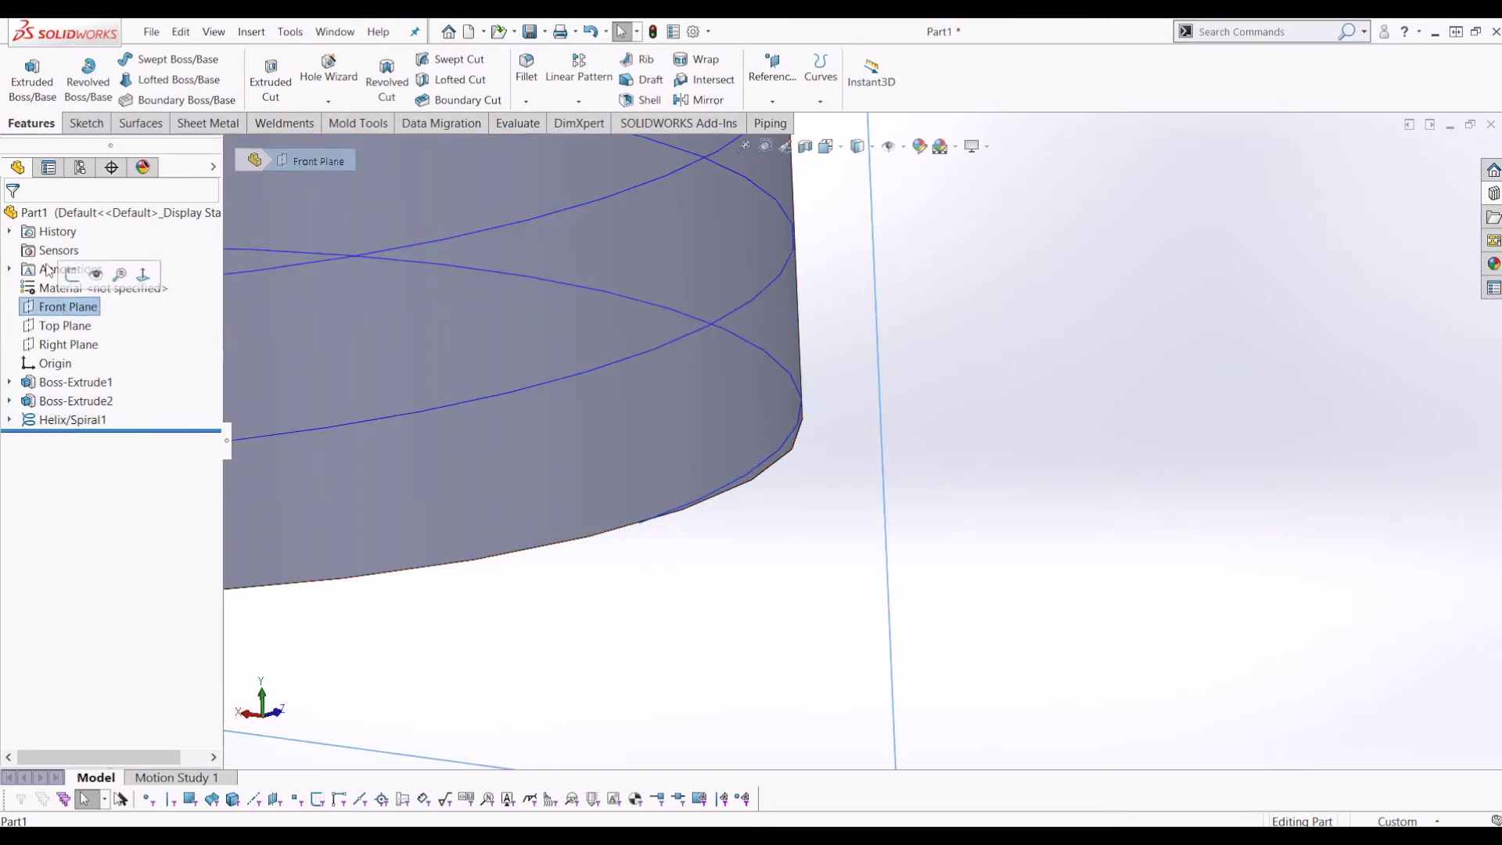
click(84, 122)
click(25, 70)
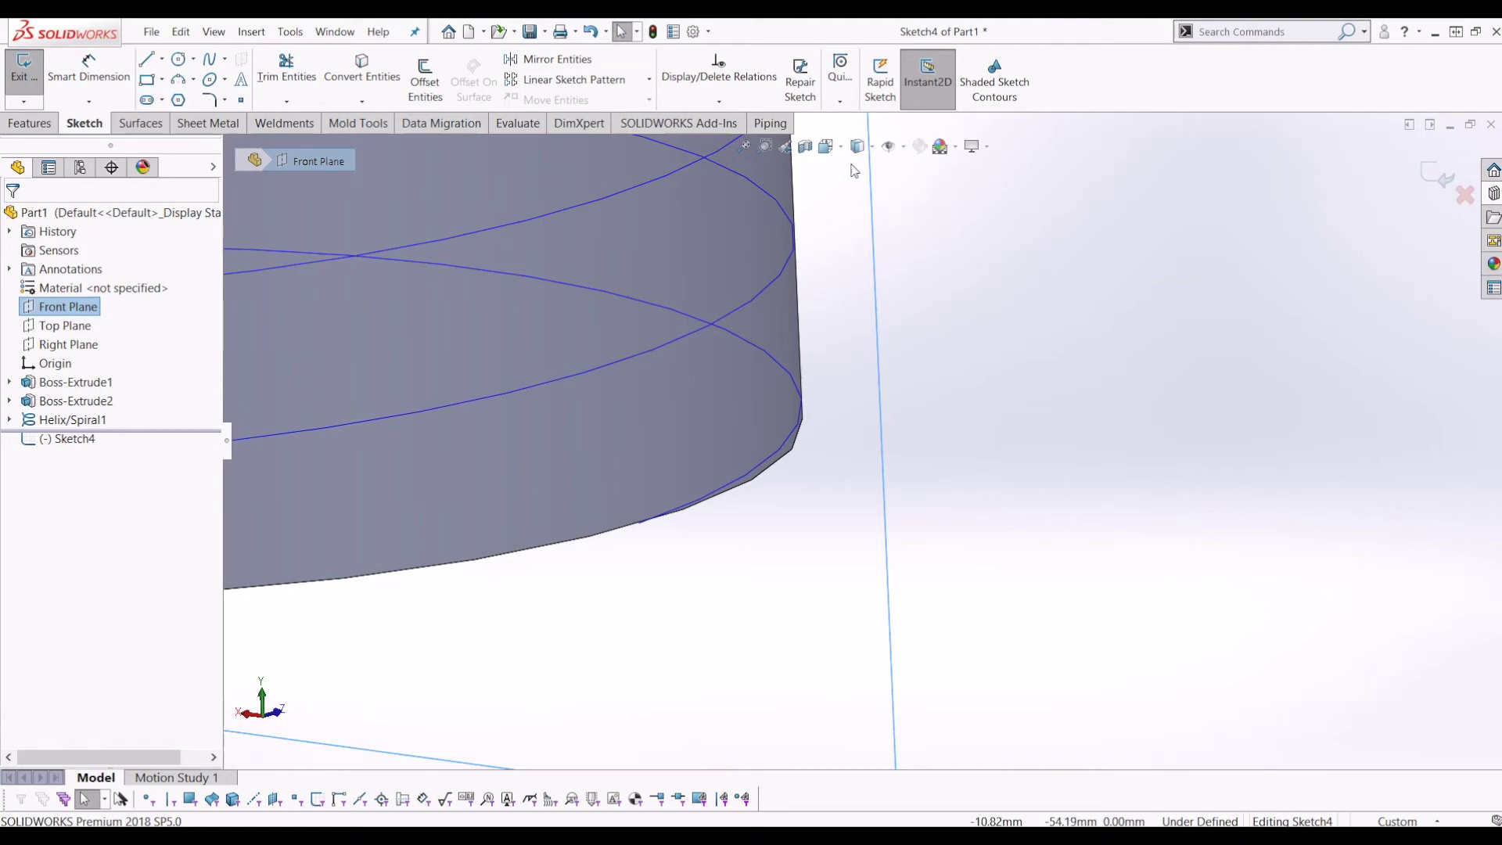
- Draw a closed four-line trapezoidal profile outside the shank, its long vertical side along the shank's edge up from the helix's start corner
click(876, 153)
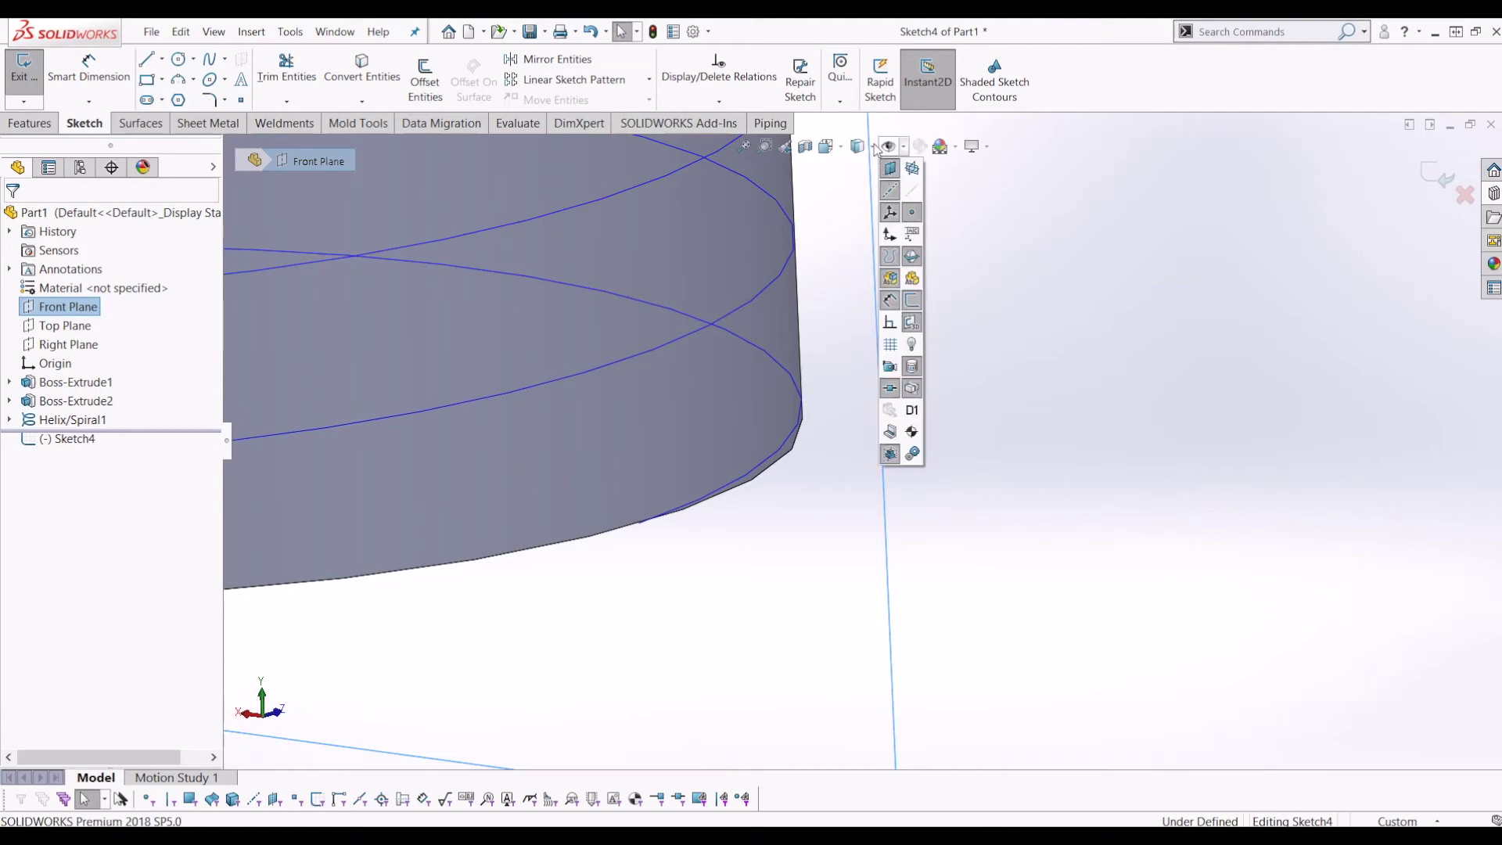
key(ctrl+shift+z)
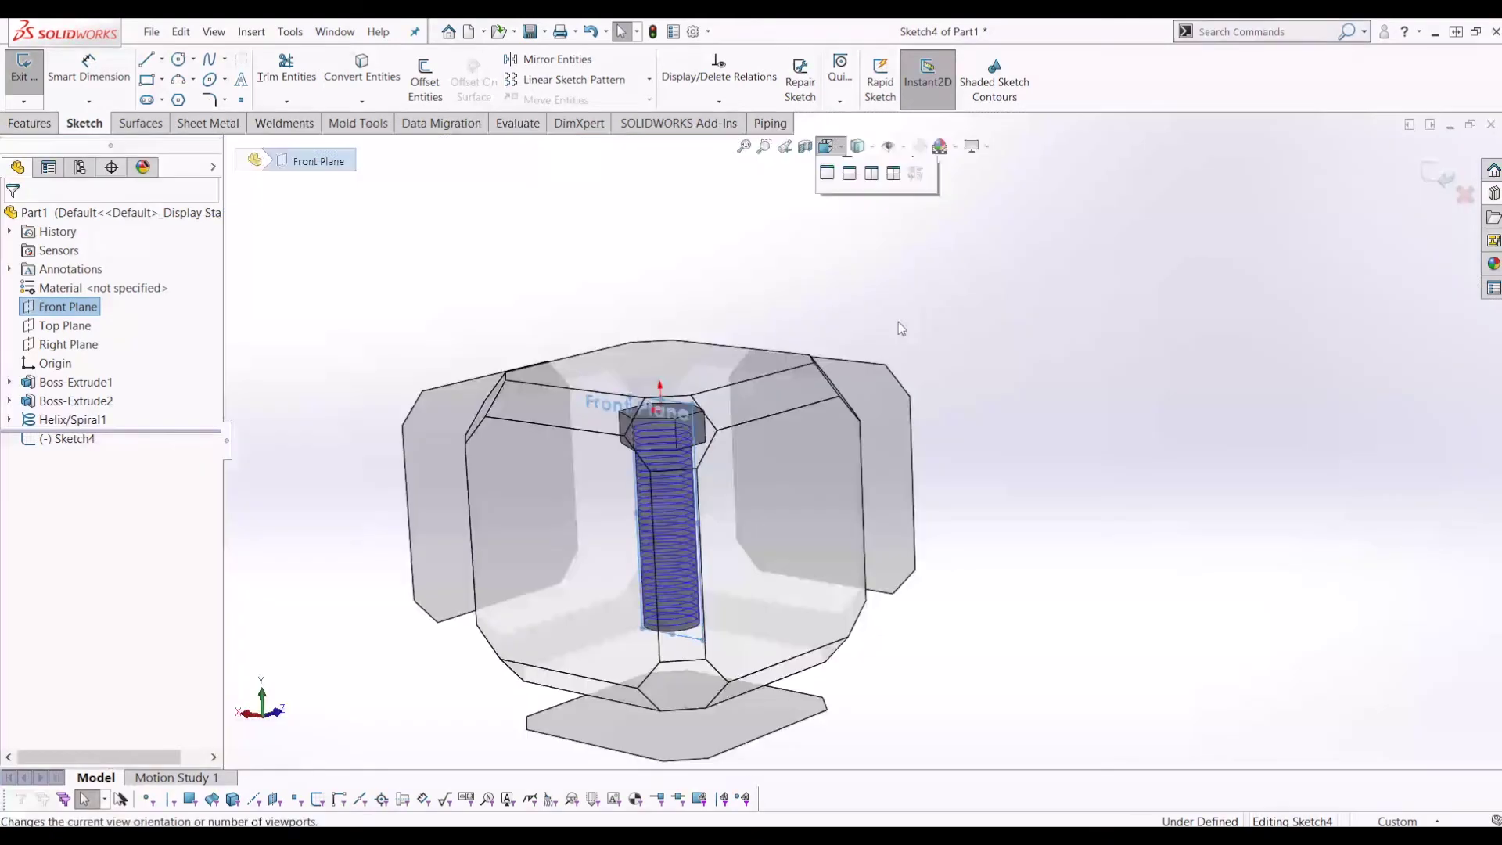
click(827, 146)
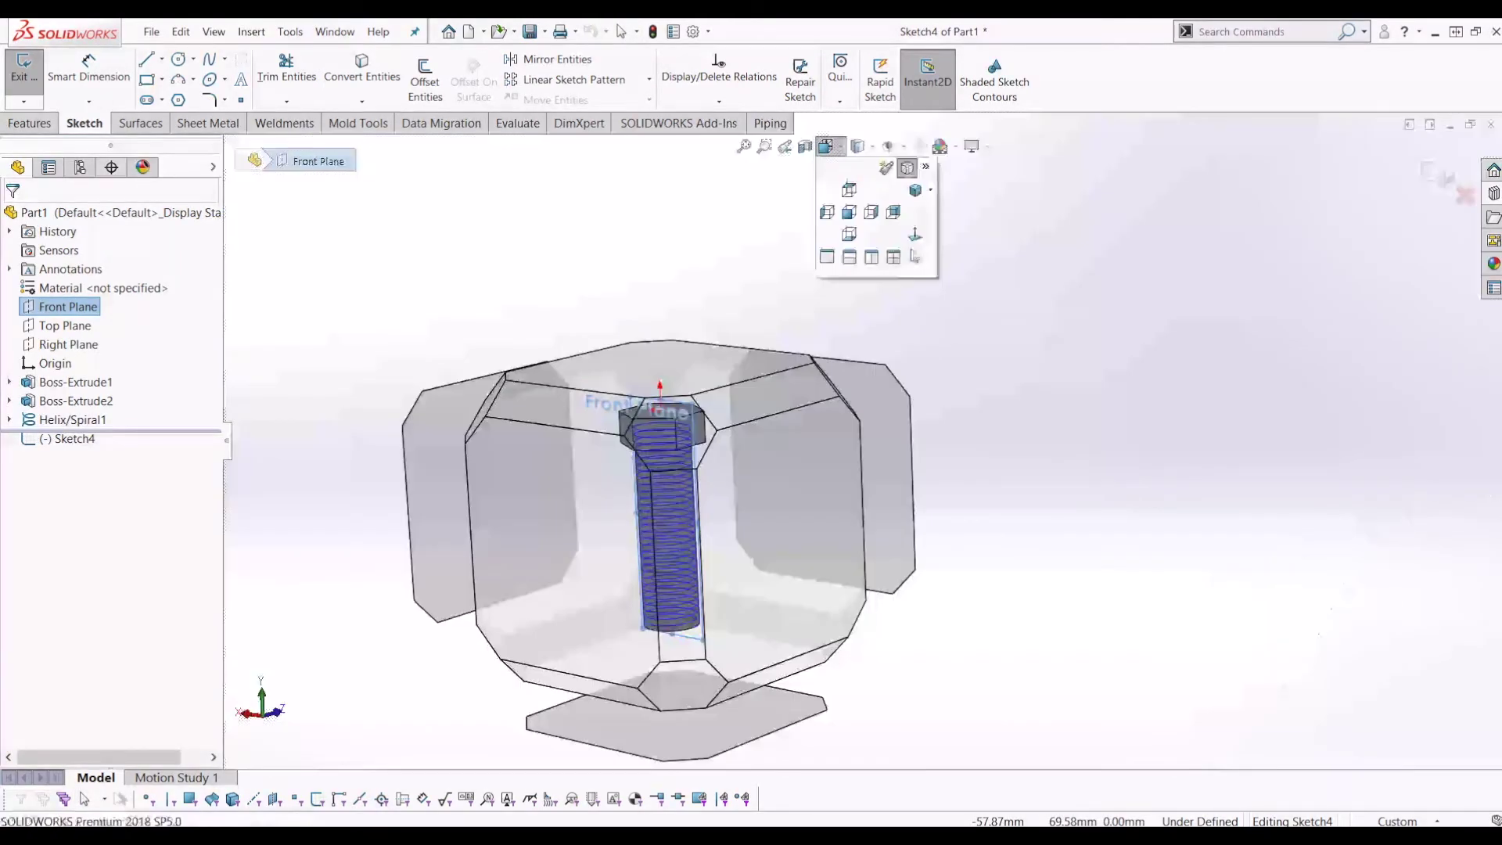
click(914, 234)
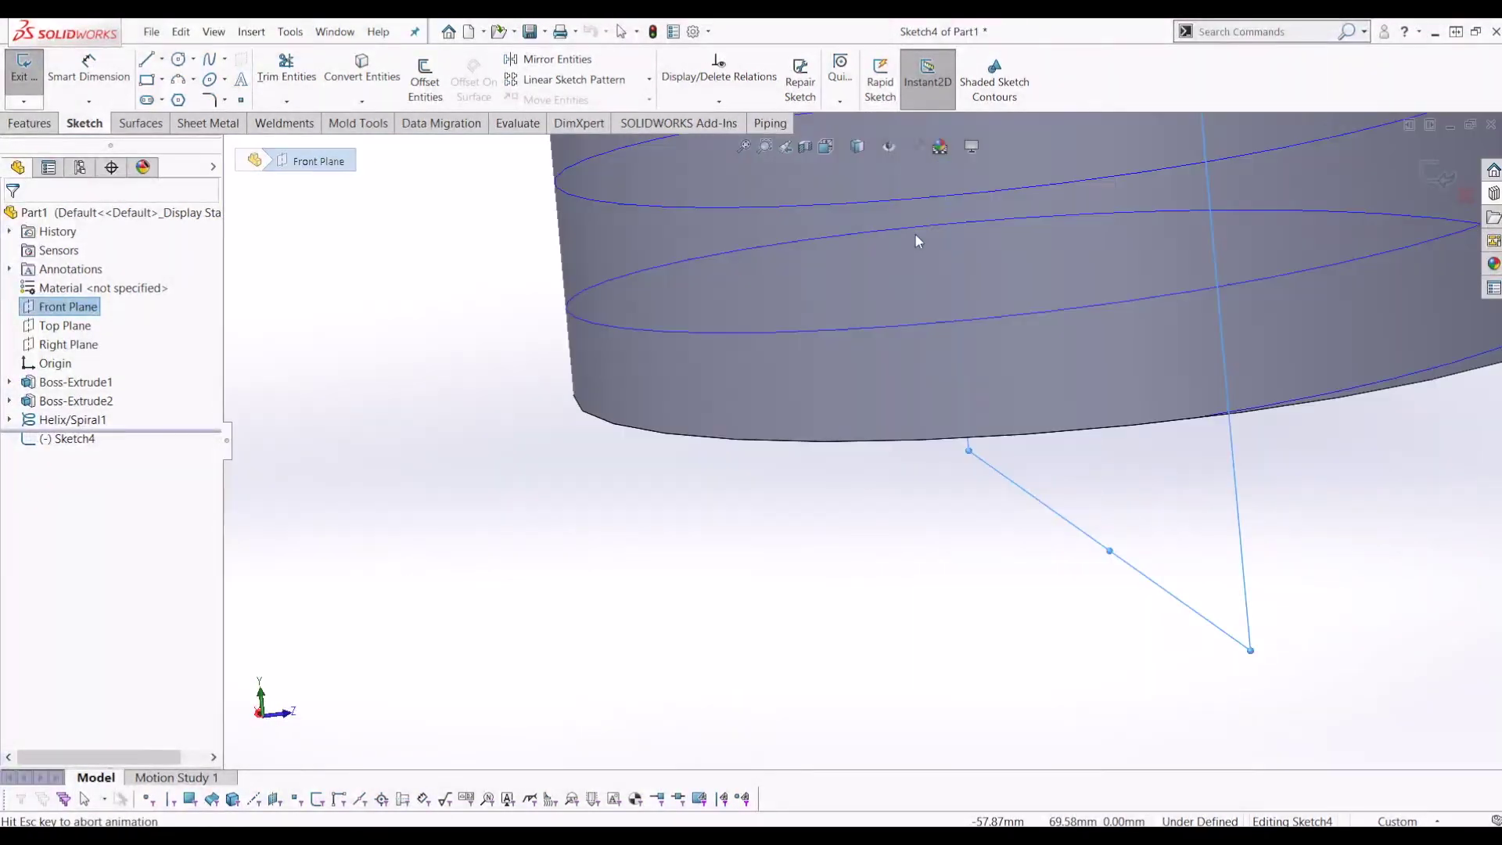
click(1123, 677)
scroll(795, 752, down, 2)
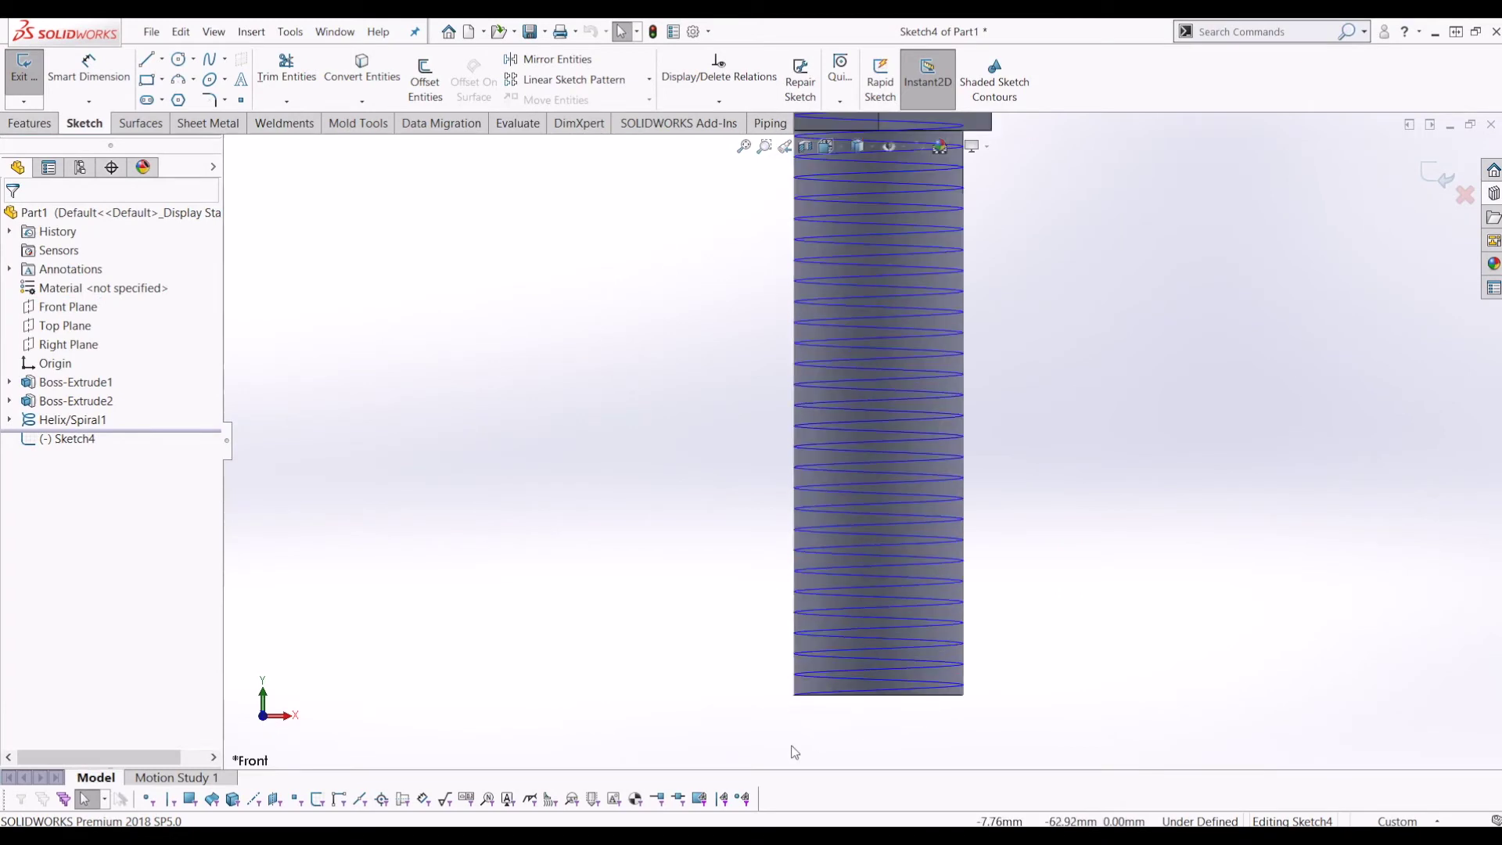
scroll(811, 678, down, 2)
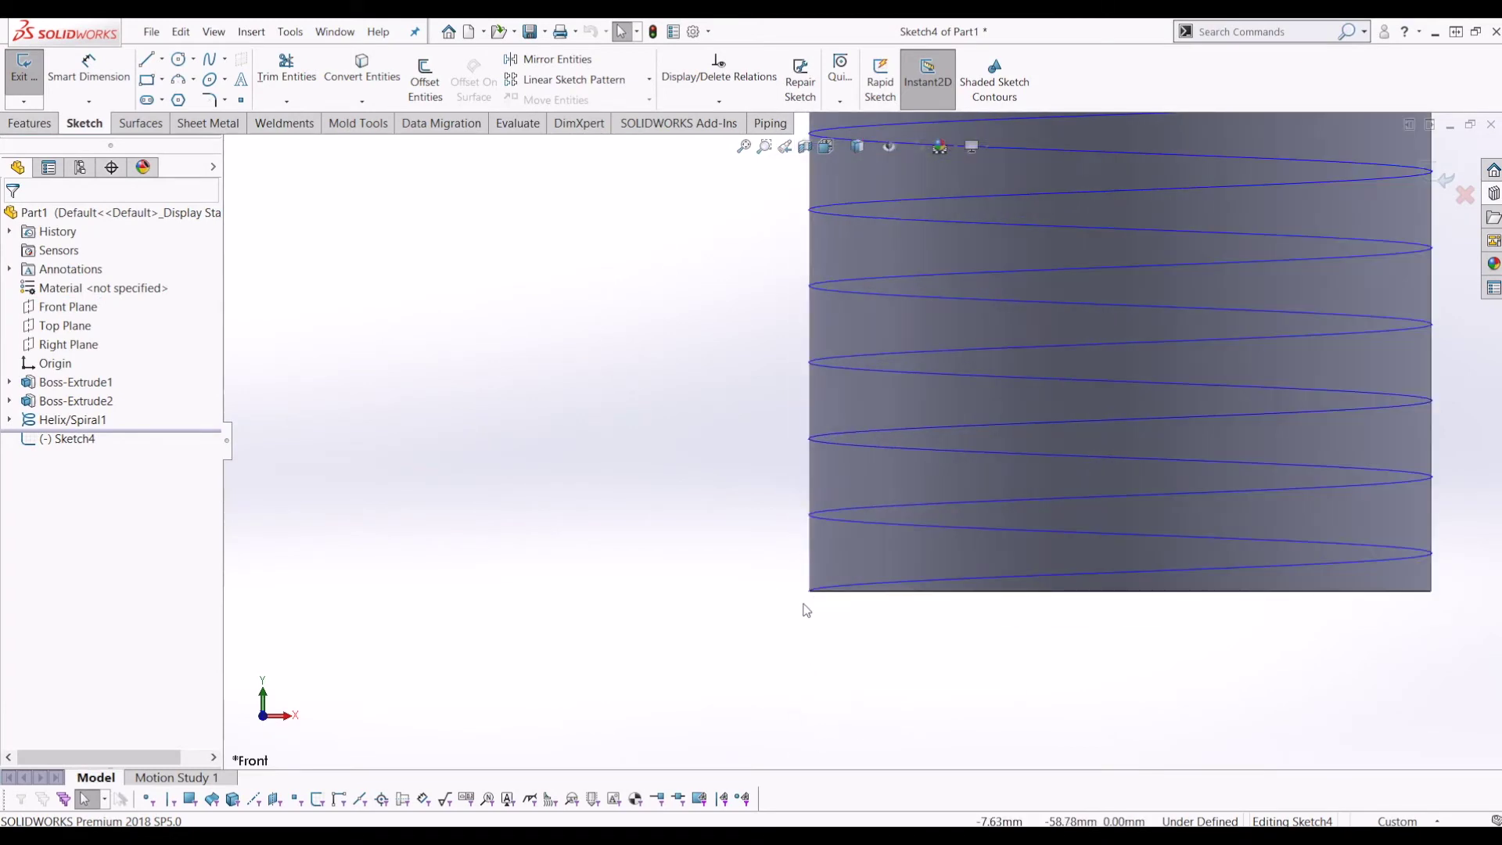
scroll(818, 591, down, 5)
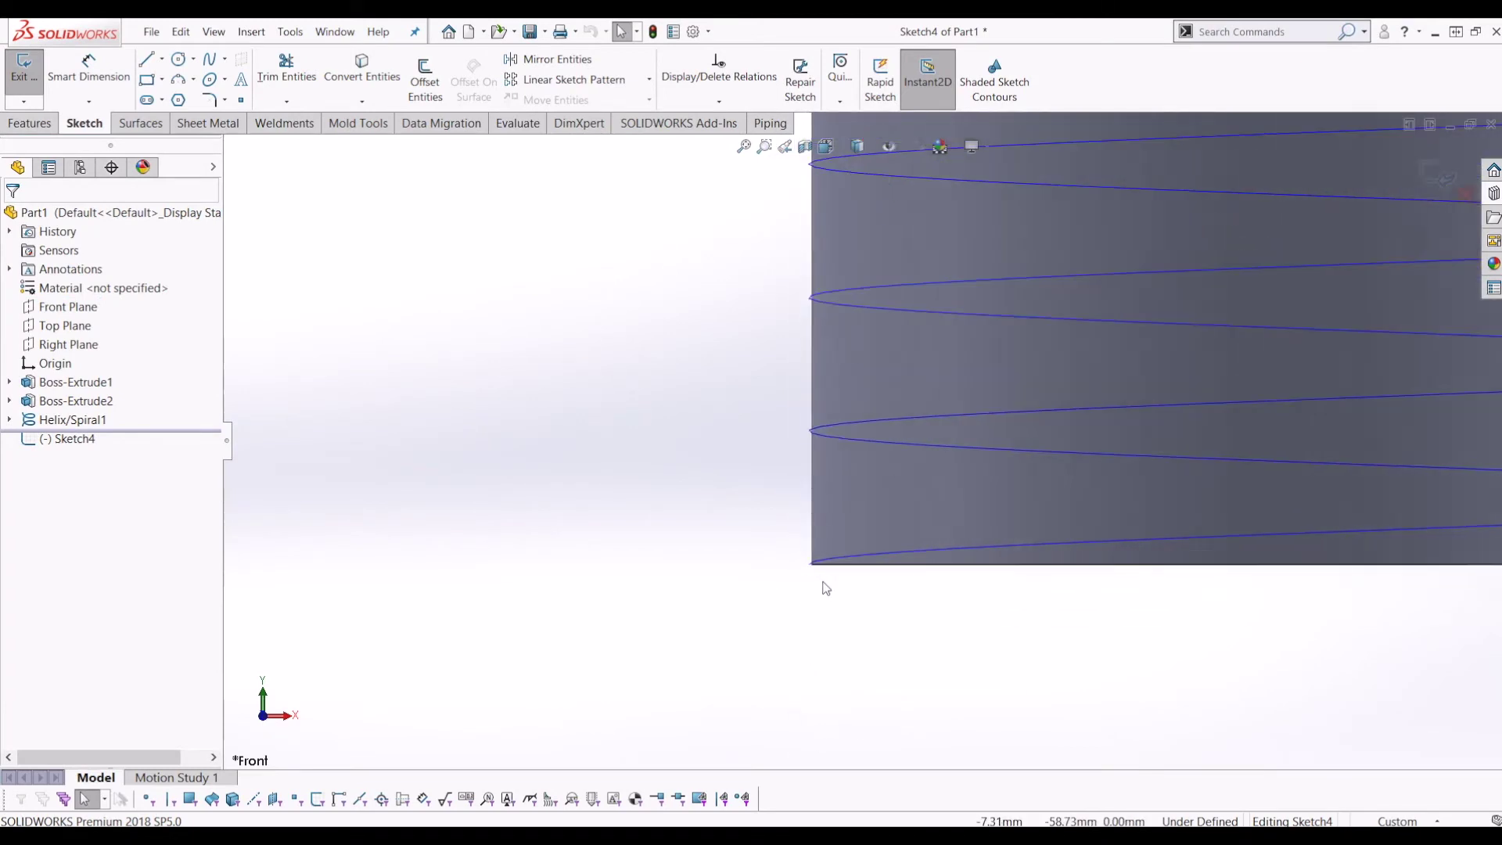
click(148, 63)
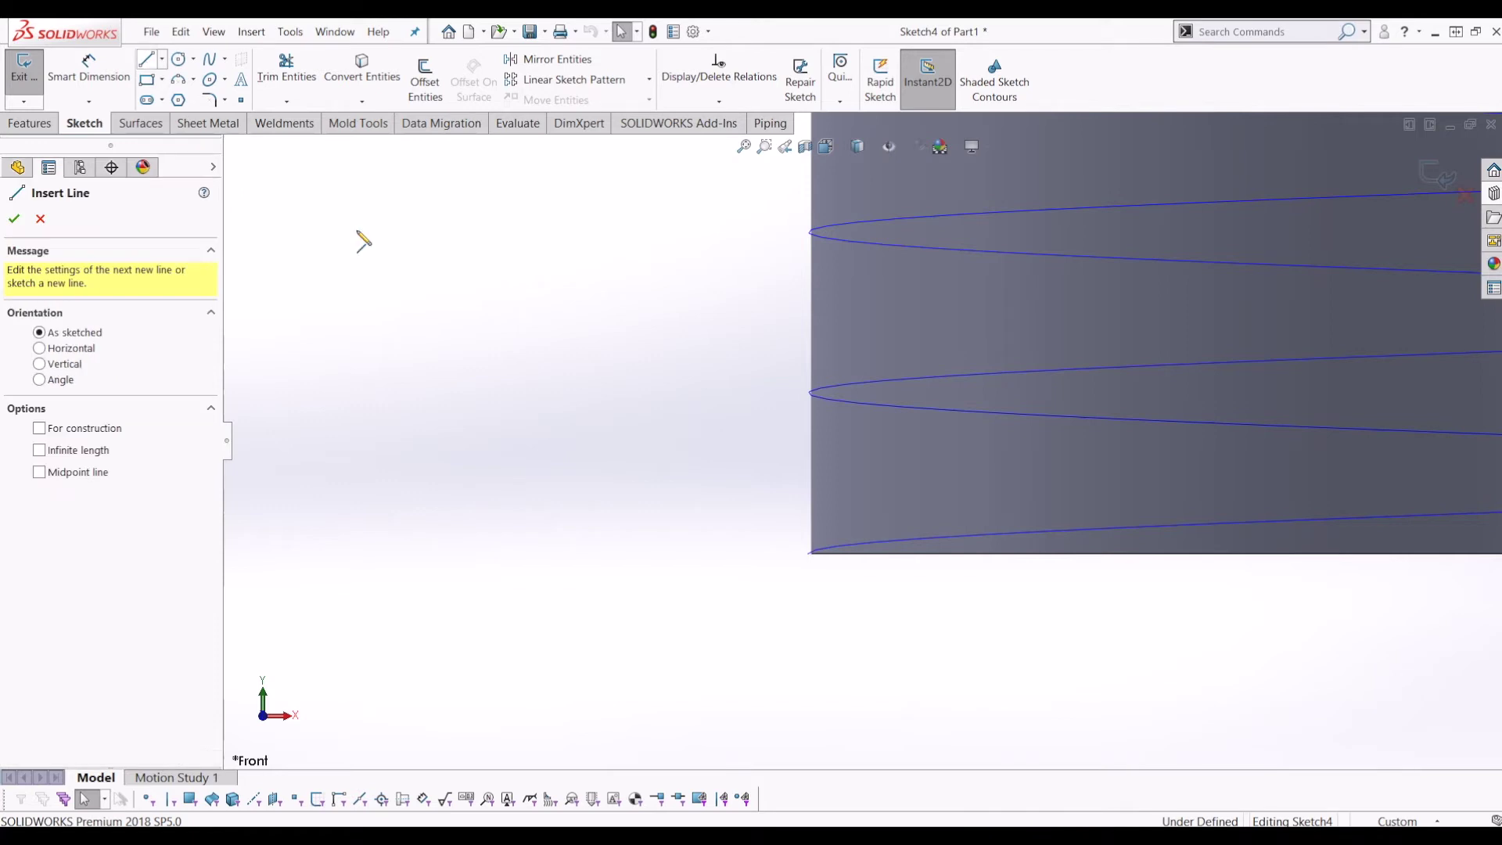
click(808, 554)
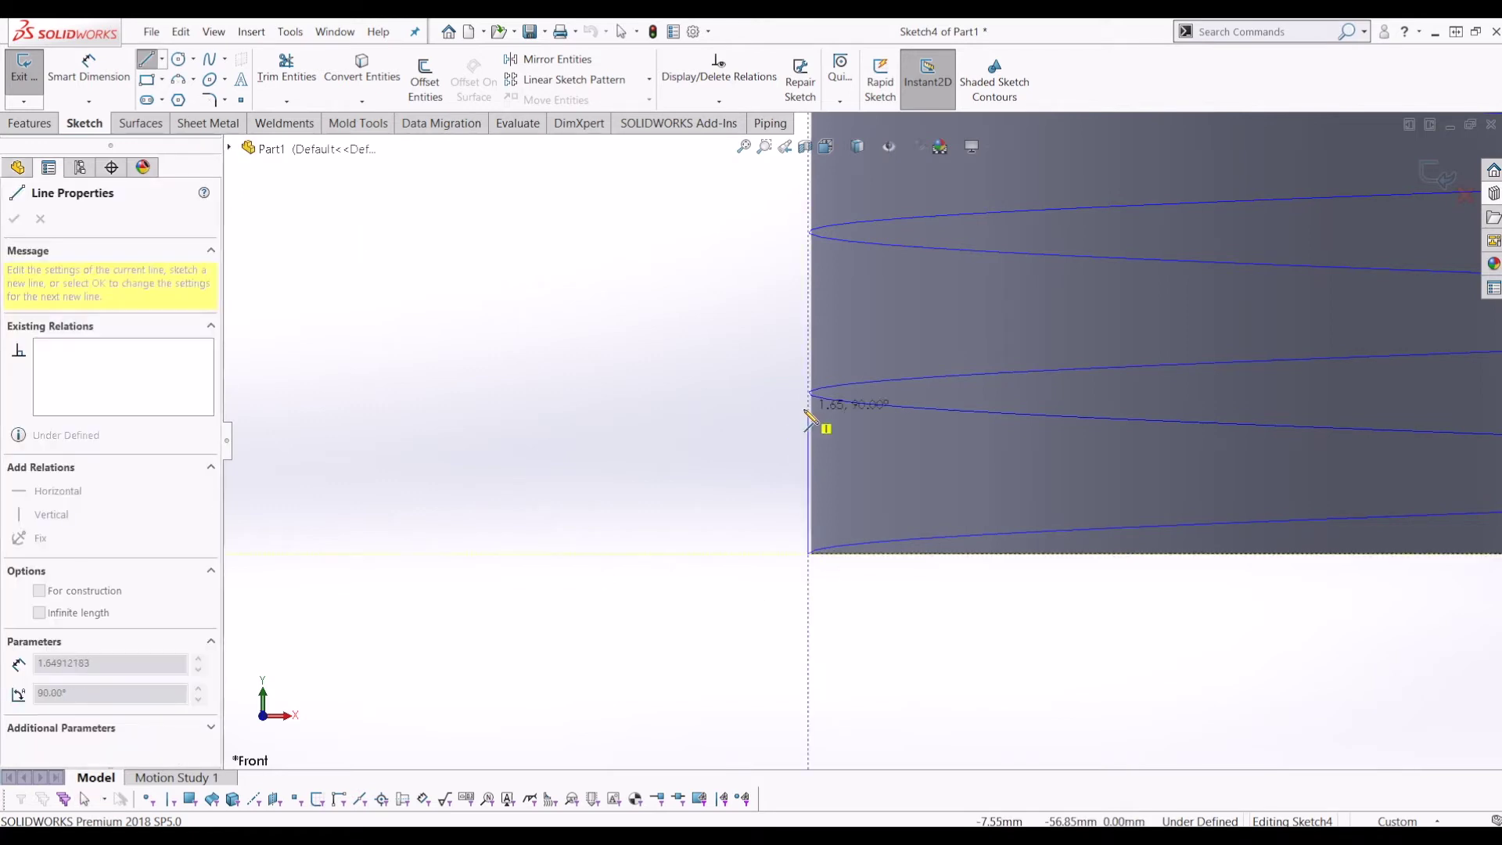
click(809, 421)
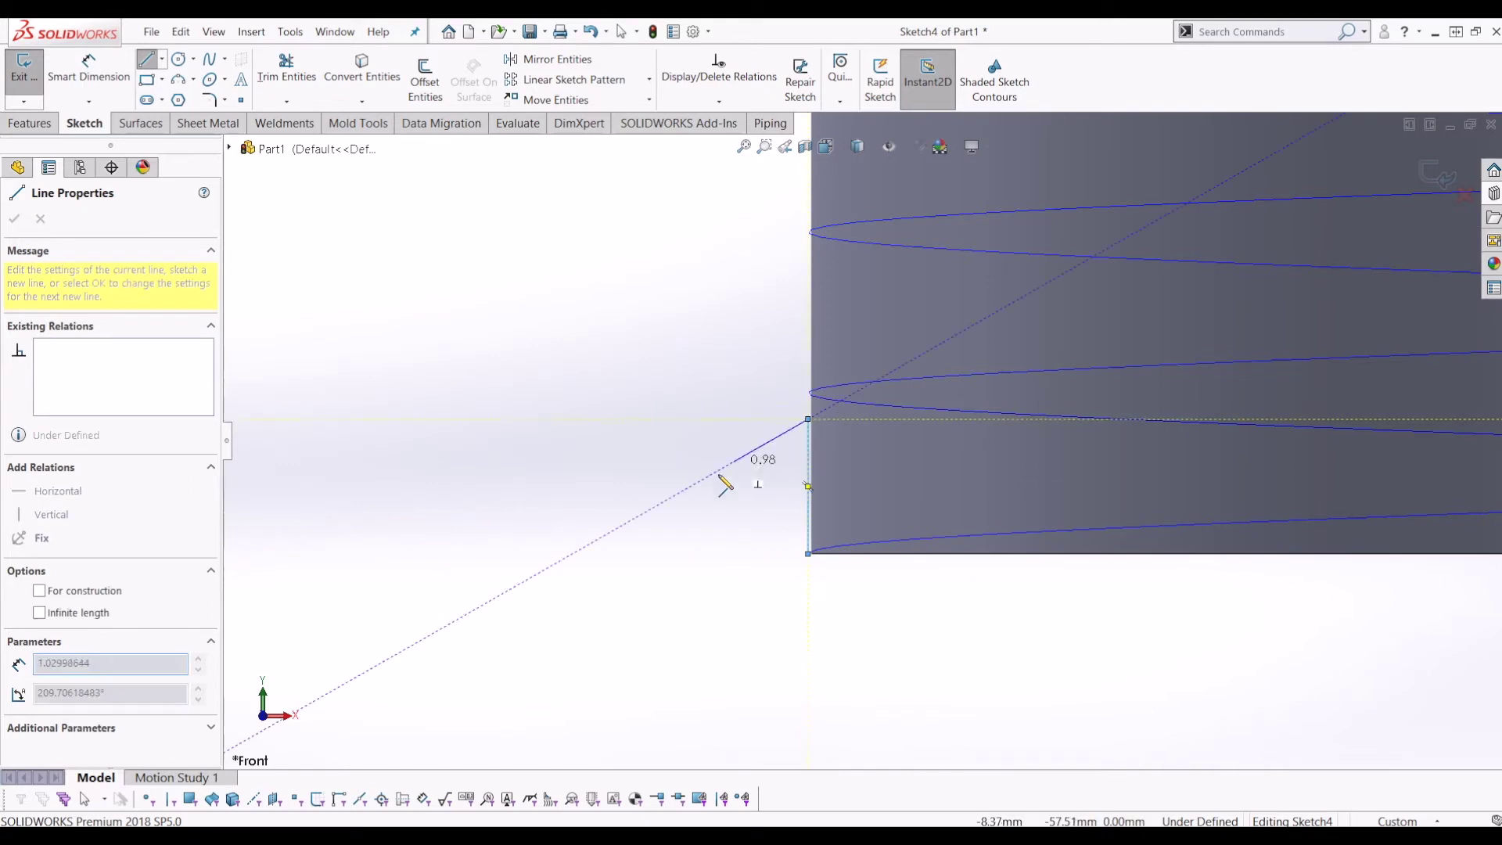
click(700, 480)
click(700, 512)
click(809, 554)
key(Escape)
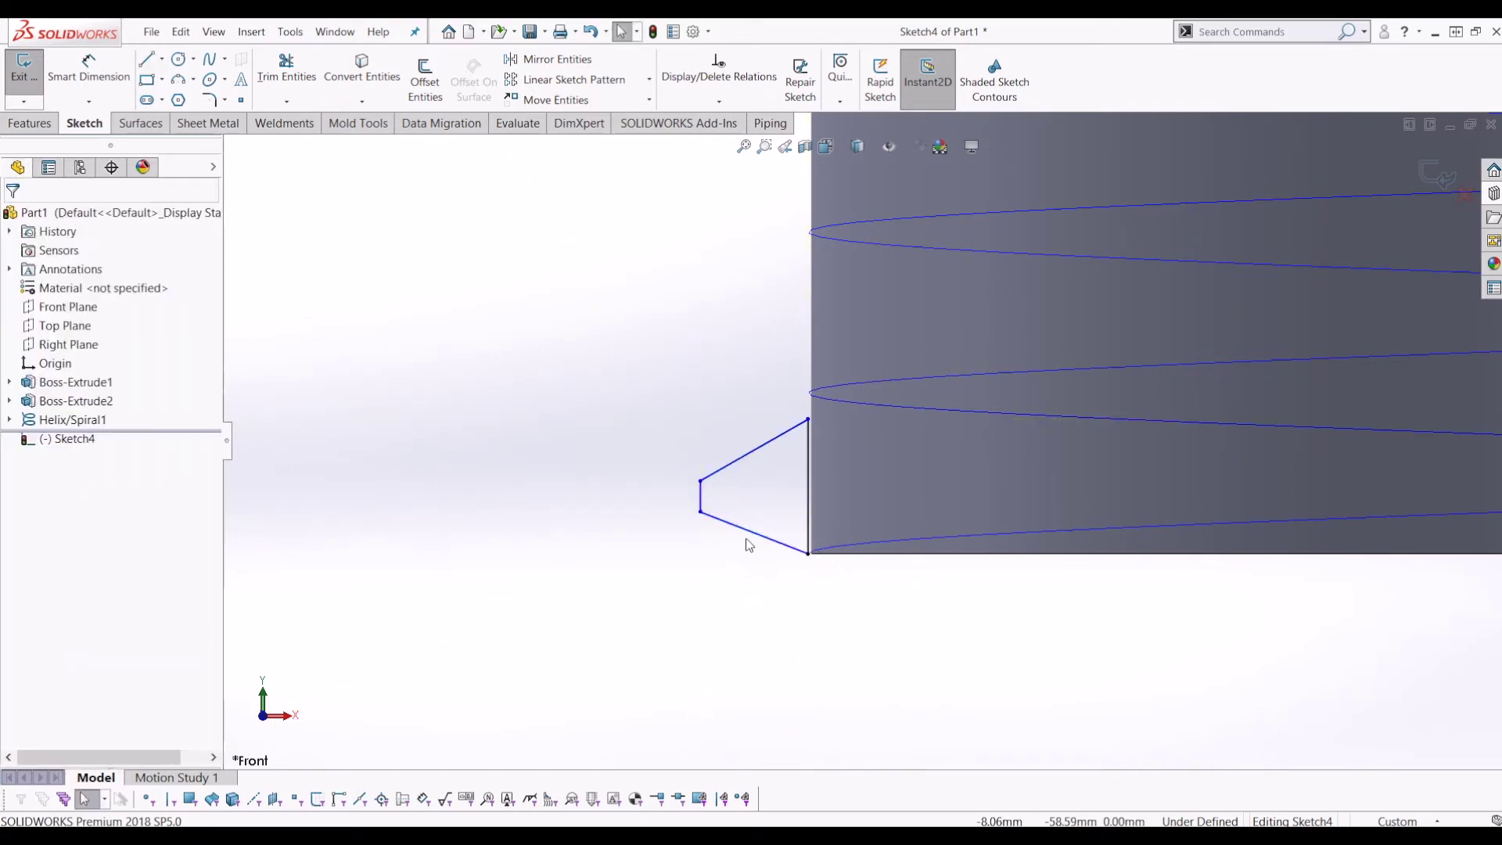
- Dimension the profile's long vertical side along the shank to 1.75 mm
click(92, 78)
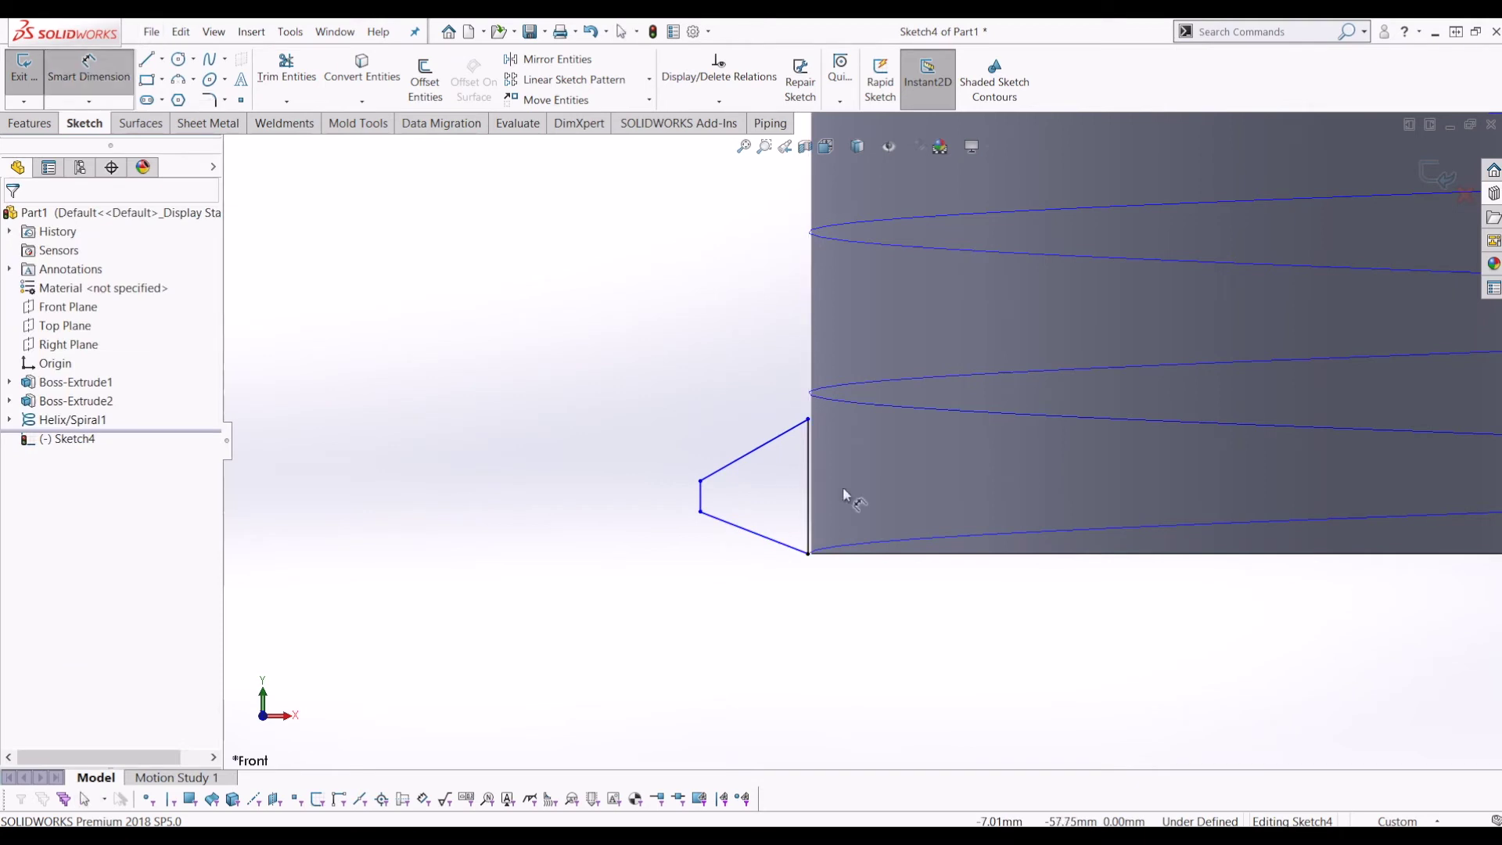
click(808, 489)
click(835, 473)
text(1.75)
key(Return)
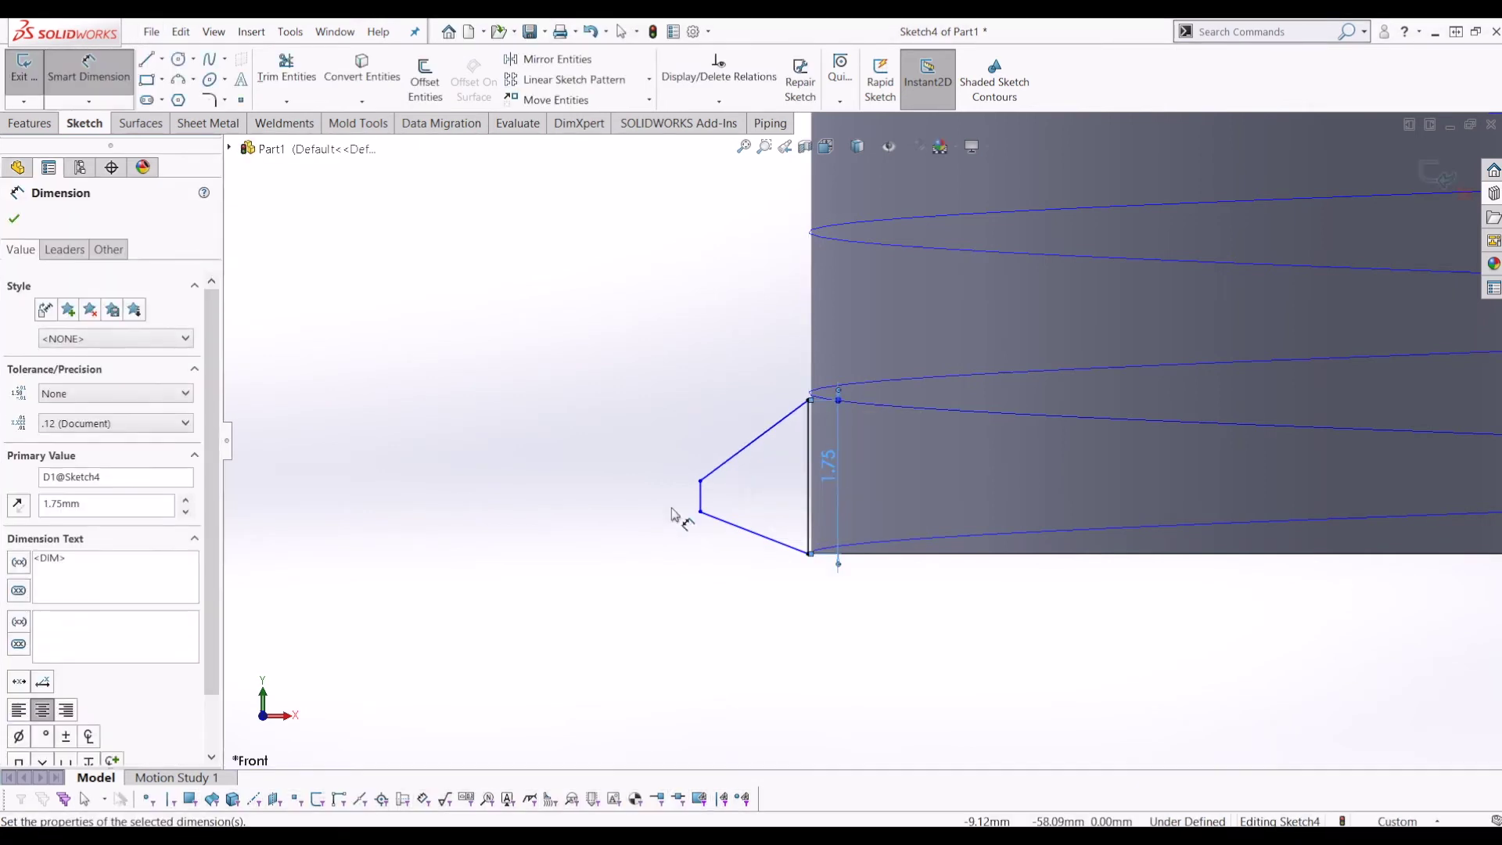
- Dimension the angle between the profile's upper slanted line and its long vertical side to 50 degrees
click(756, 445)
click(809, 438)
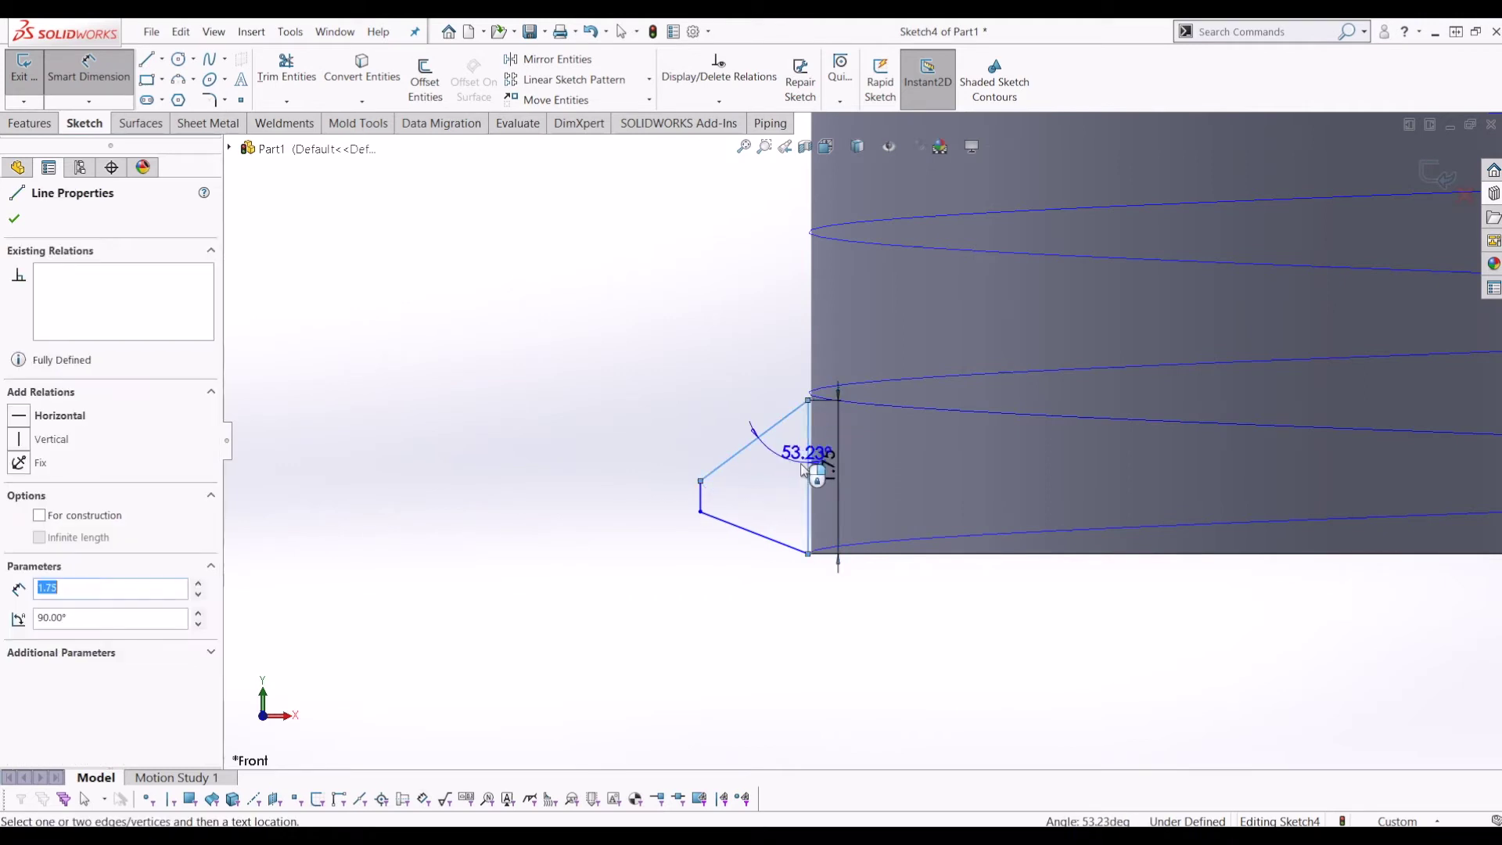
click(741, 468)
text(50)
key(Return)
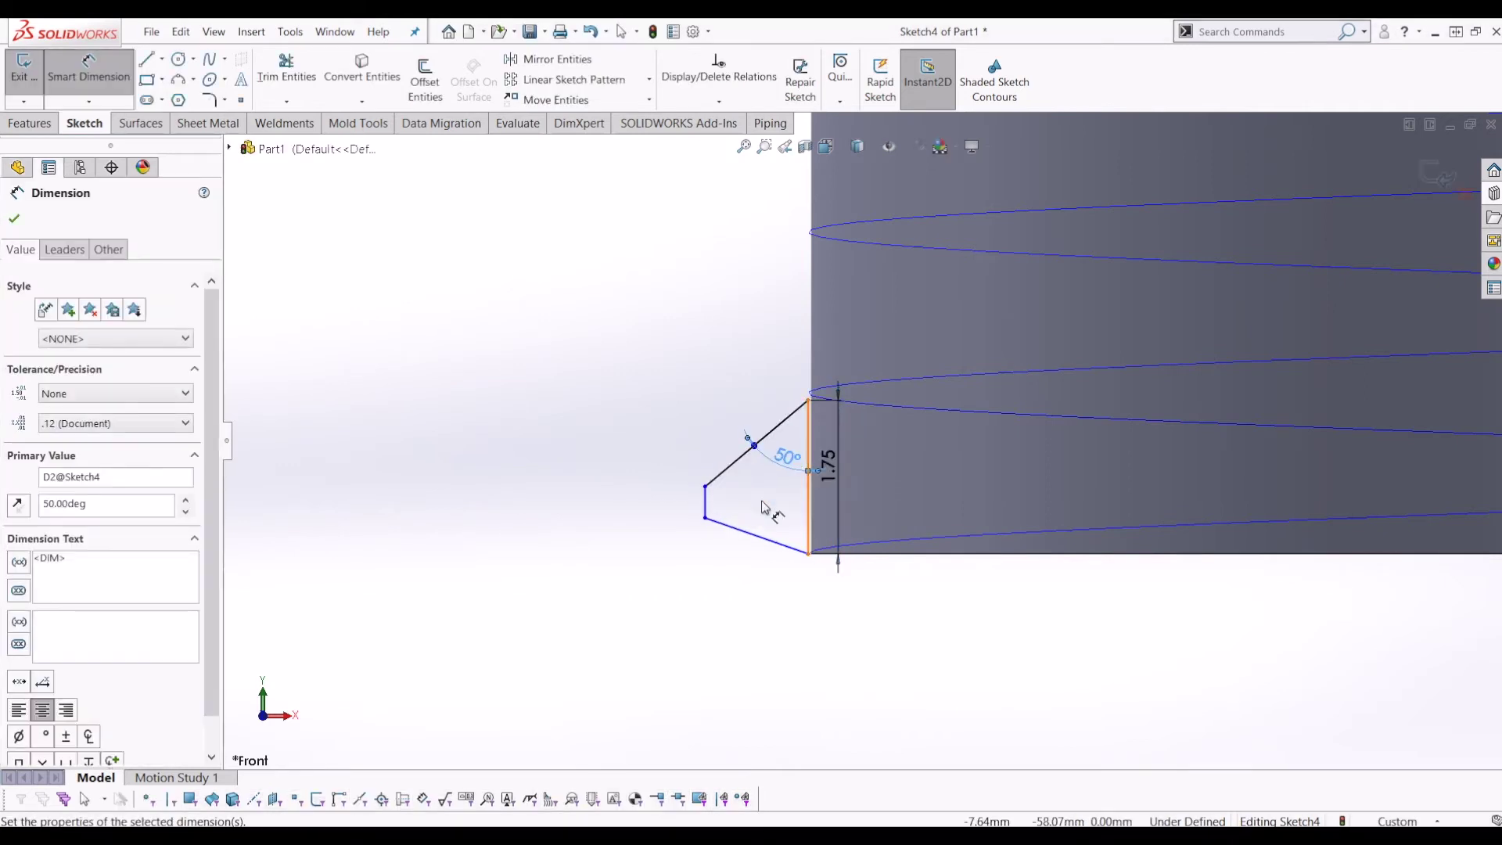
- Dimension the angle between the profile's lower slanted line and its long vertical side to 50 degrees
click(758, 540)
click(809, 512)
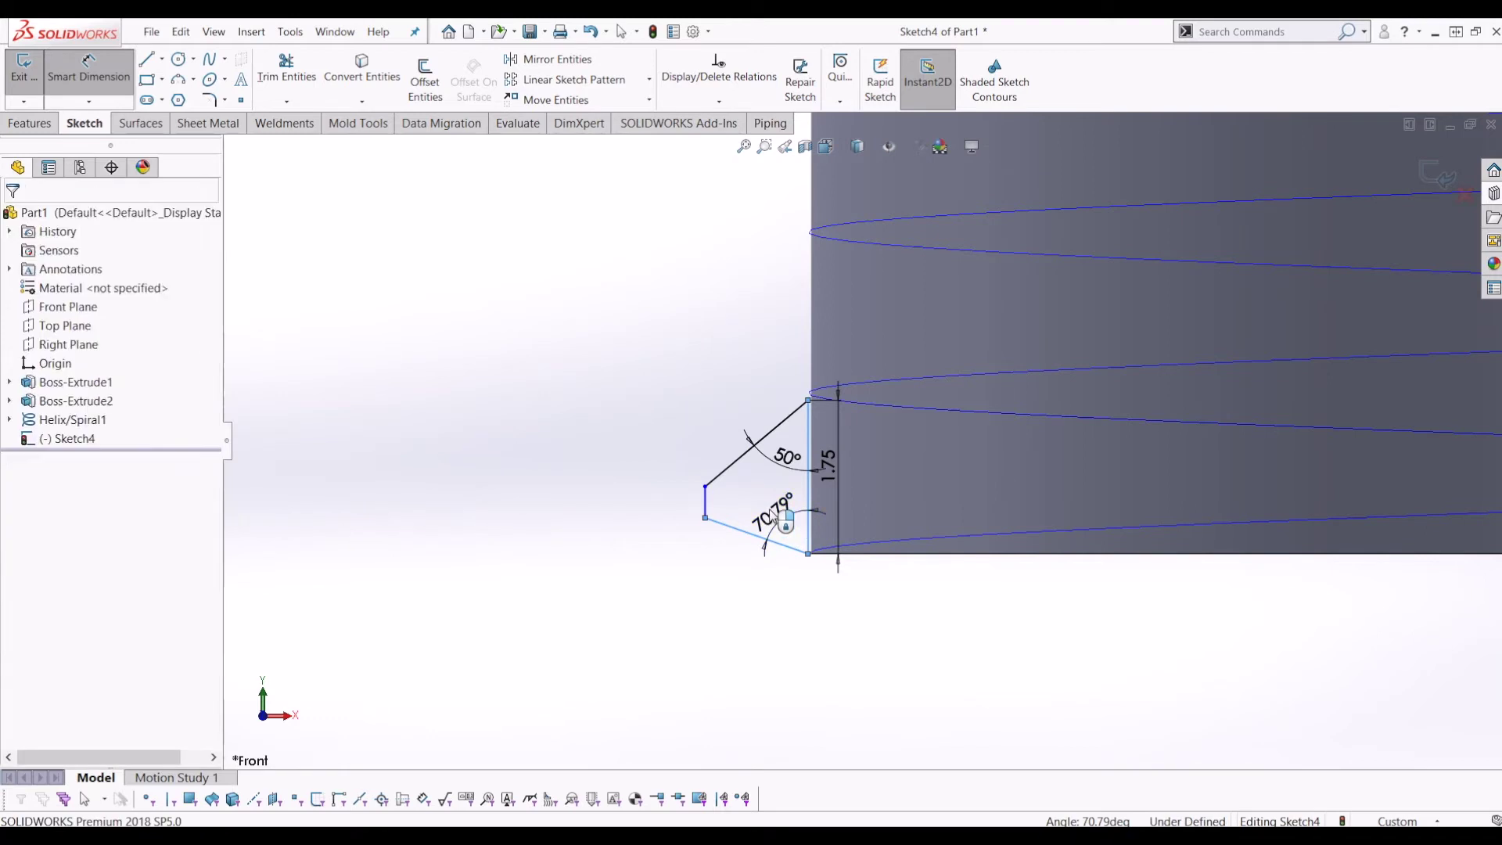
click(771, 510)
text(50)
key(Return)
key(Escape)
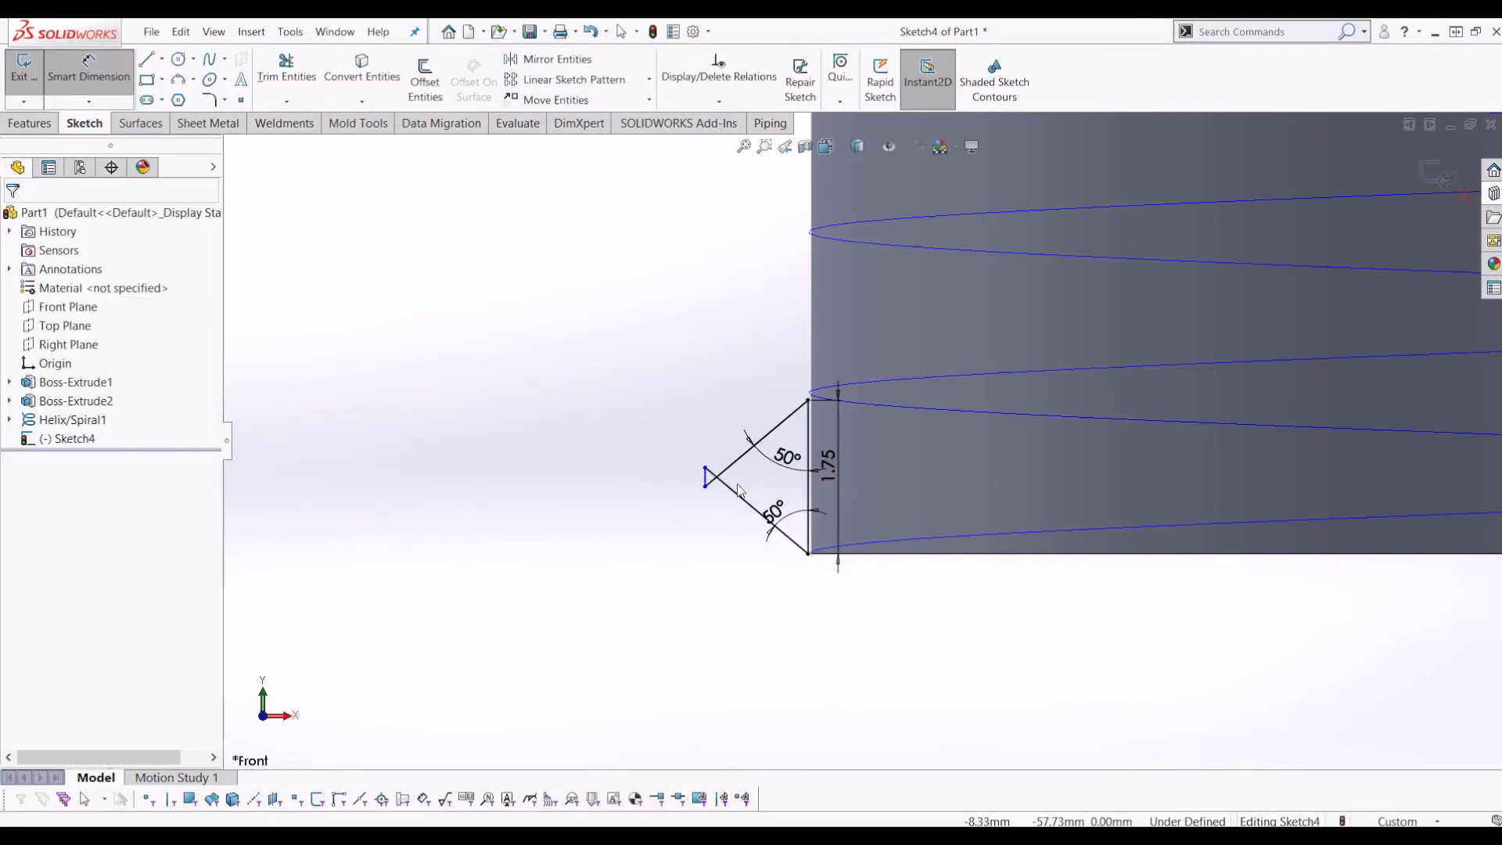
- Move the profile's short outer side closer to the shank to uncross the two slanted lines and restore the trapezoid
click(707, 473)
drag(745, 510, 741, 498)
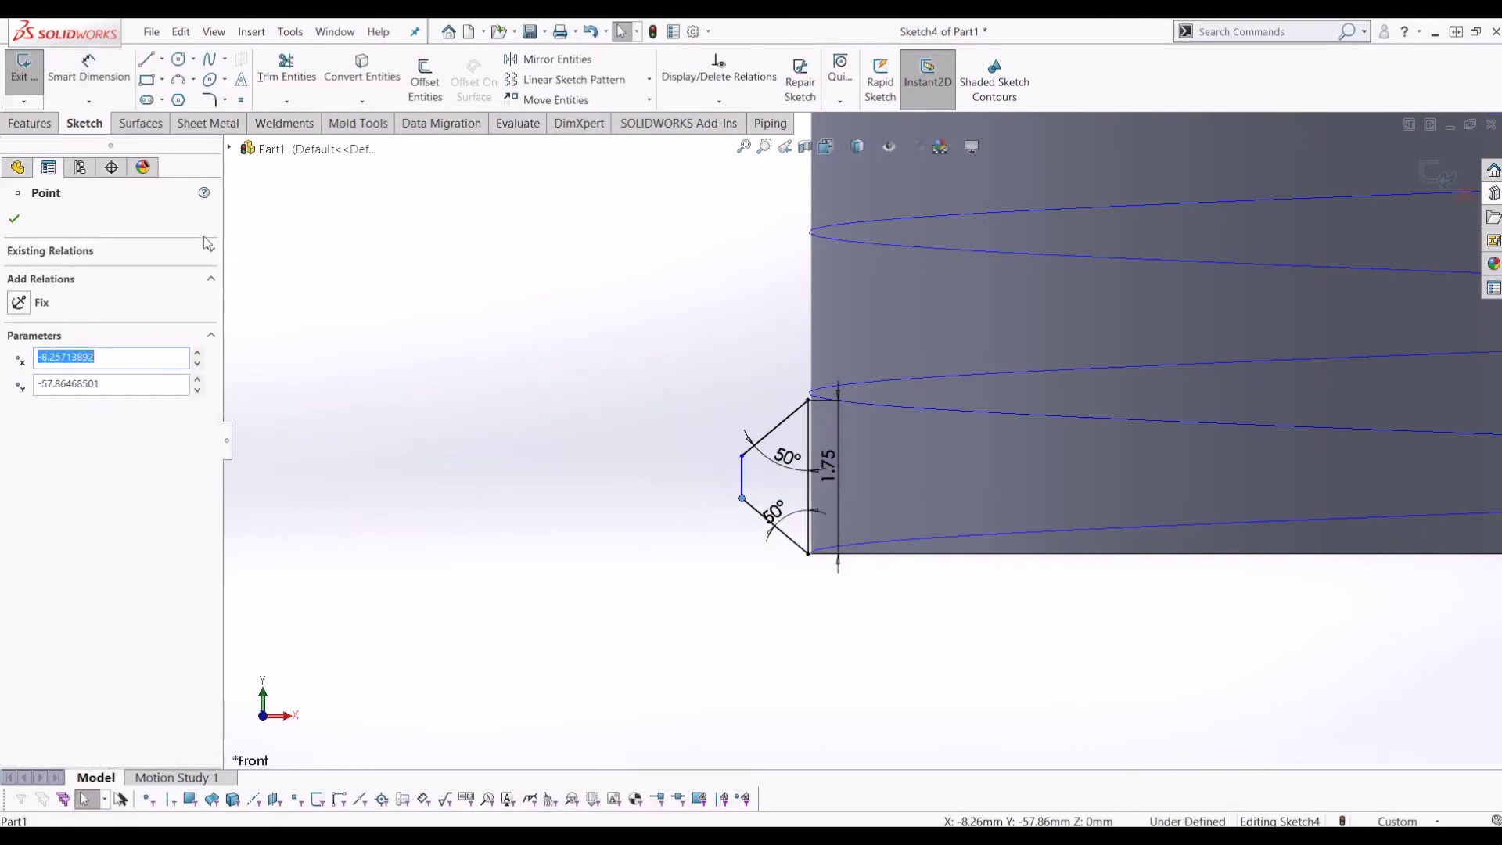
key(Escape)
- Dimension the horizontal depth between the profile's outer side and its long vertical side to 0.8 mm and exit the sketch
key(d)
click(742, 485)
click(809, 501)
click(777, 633)
click(777, 632)
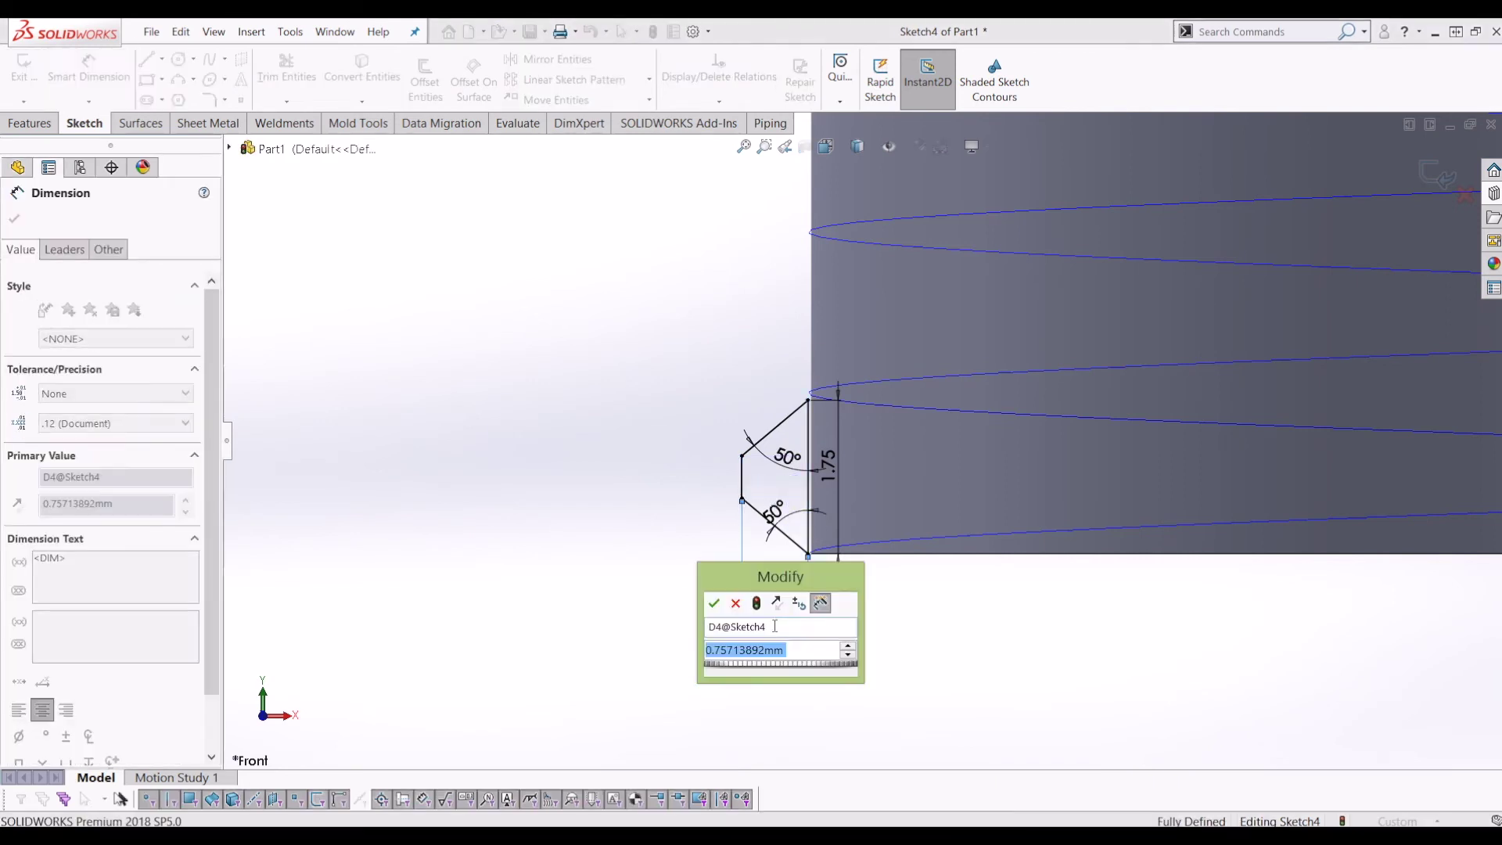
text(0.8)
key(Return)
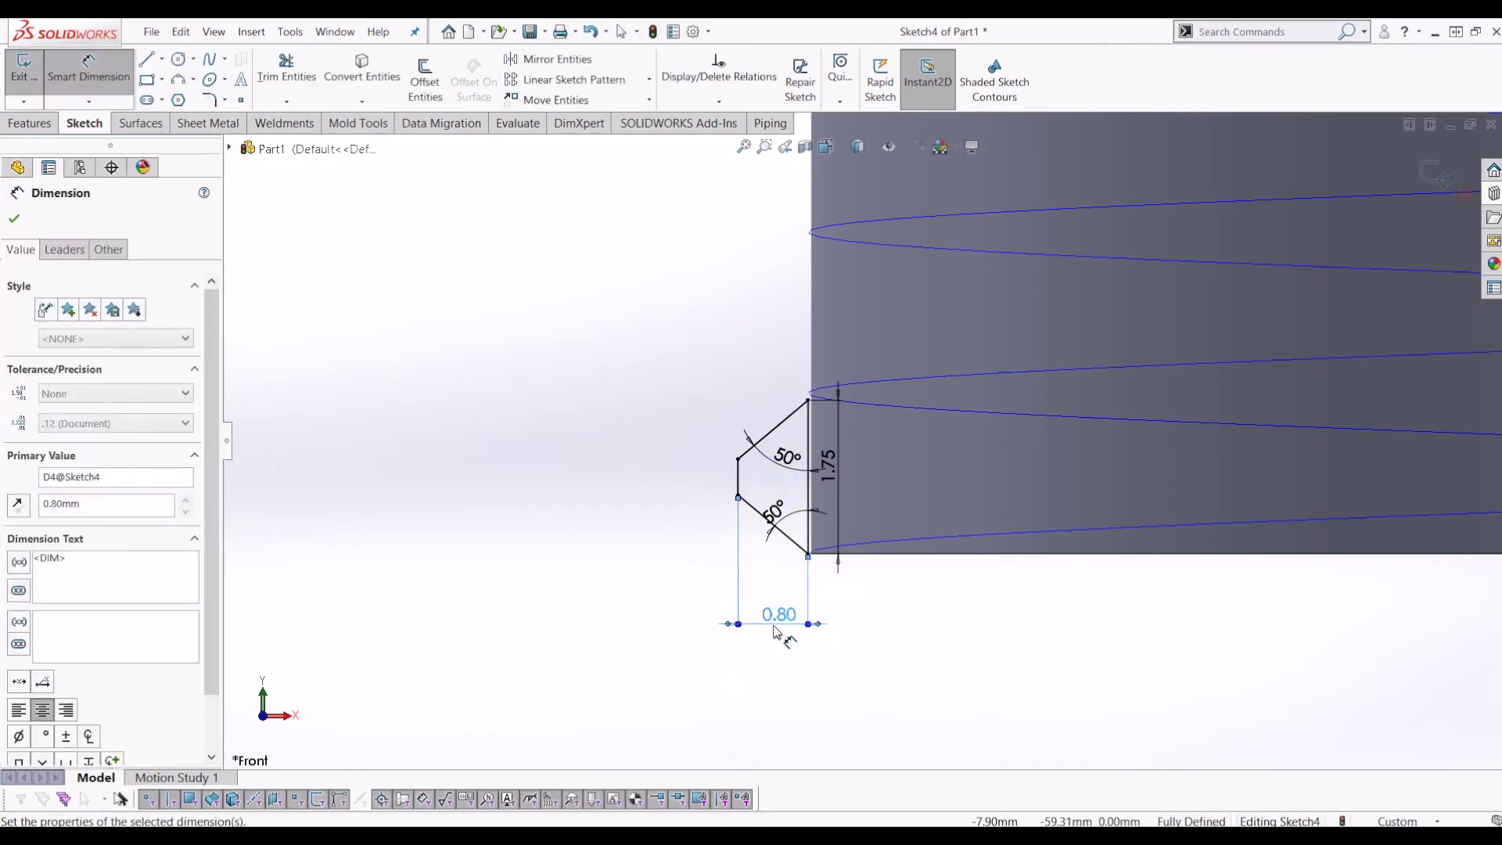
scroll(820, 654, up, 3)
scroll(852, 520, down, 2)
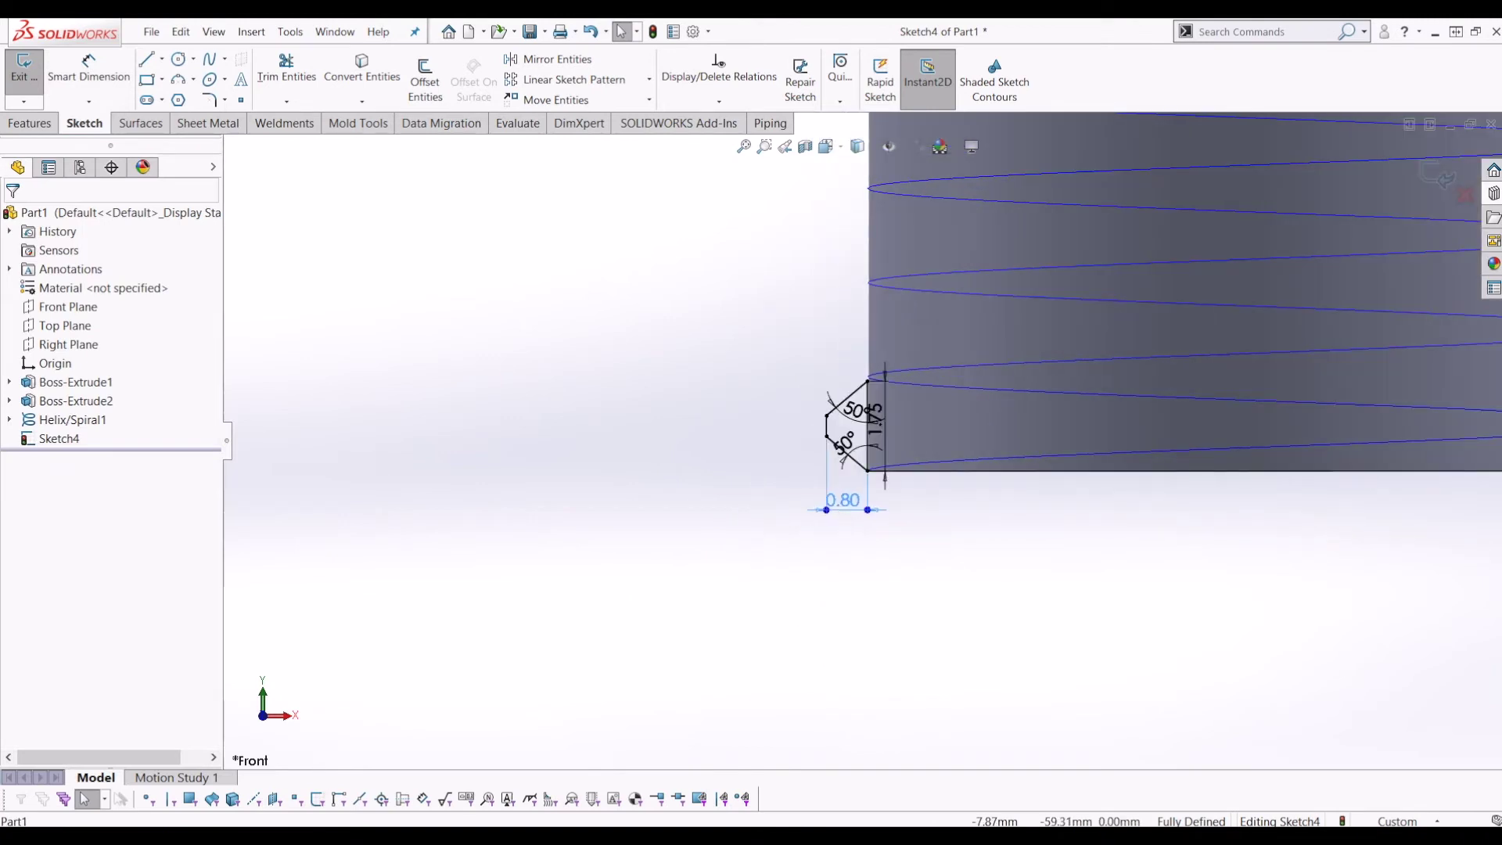
click(1438, 177)
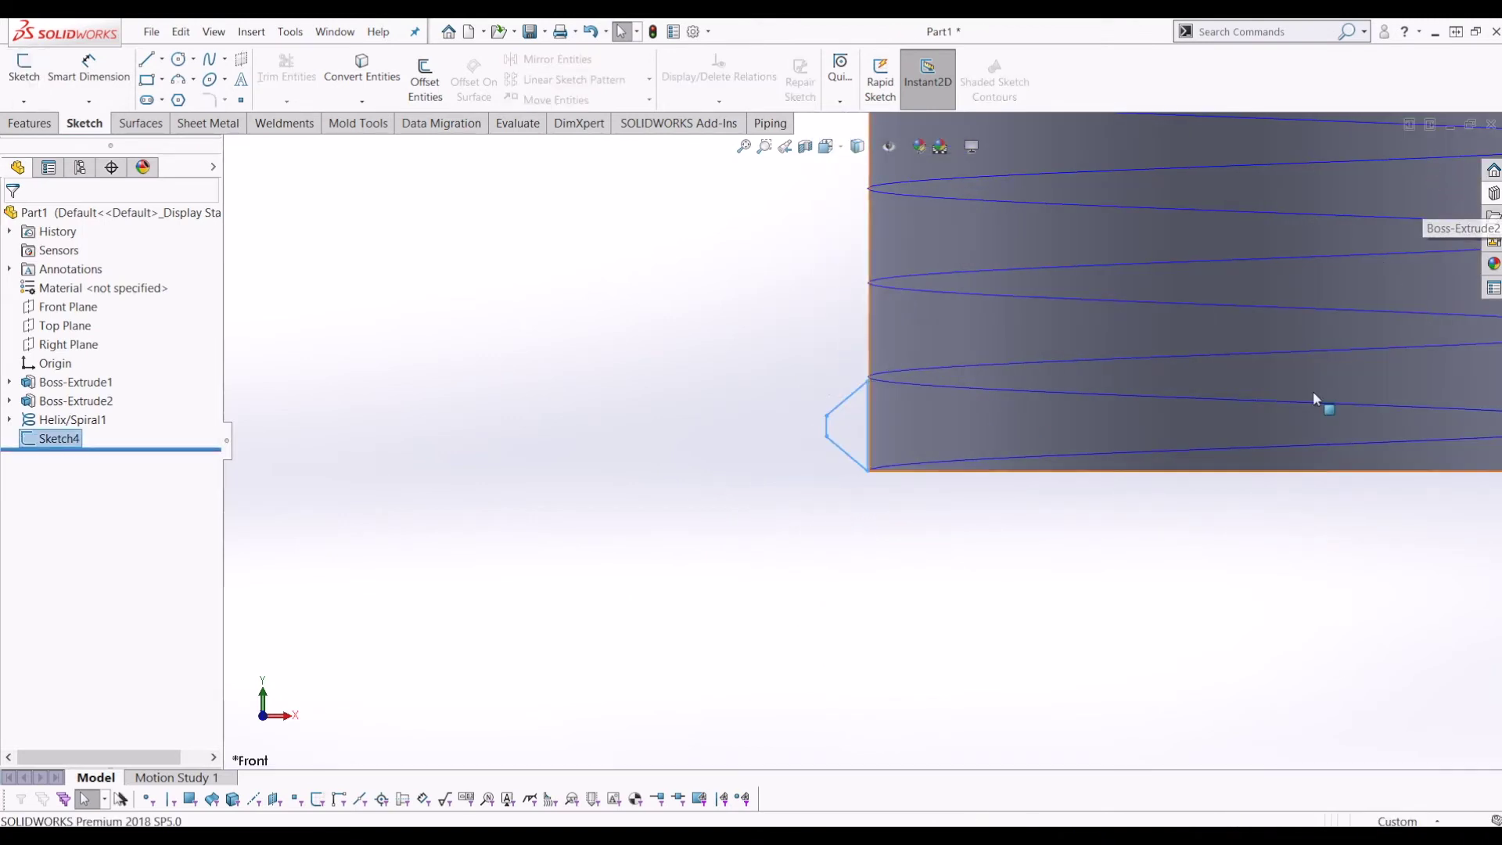
- Create a Swept Boss/Base of the trapezoidal thread profile along the helix around the shank
scroll(1315, 399, up, 2)
middle_drag(1282, 298, 934, 464)
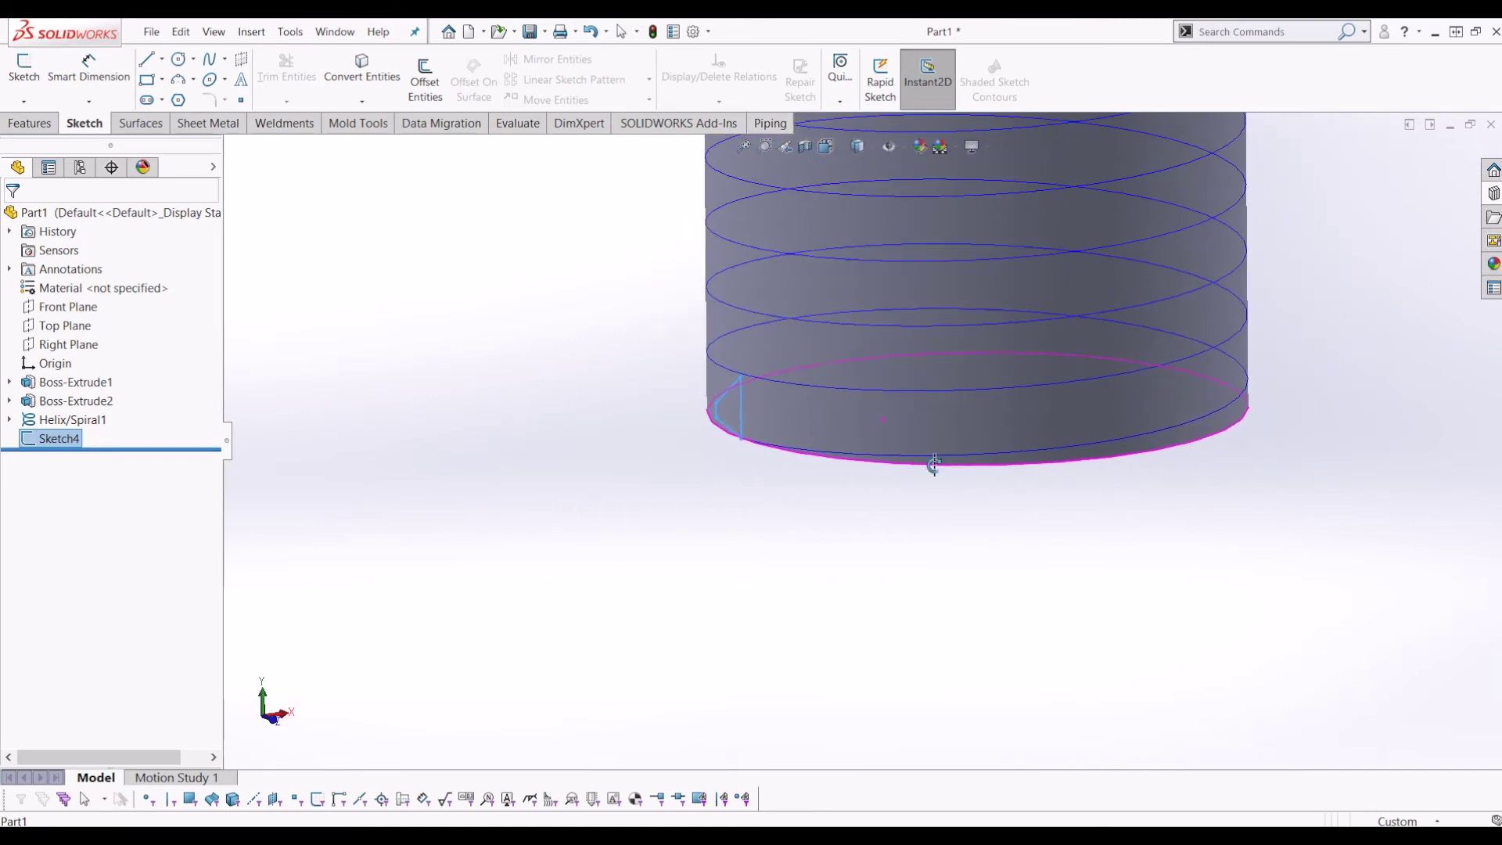
middle_drag(765, 425, 963, 456)
key(Escape)
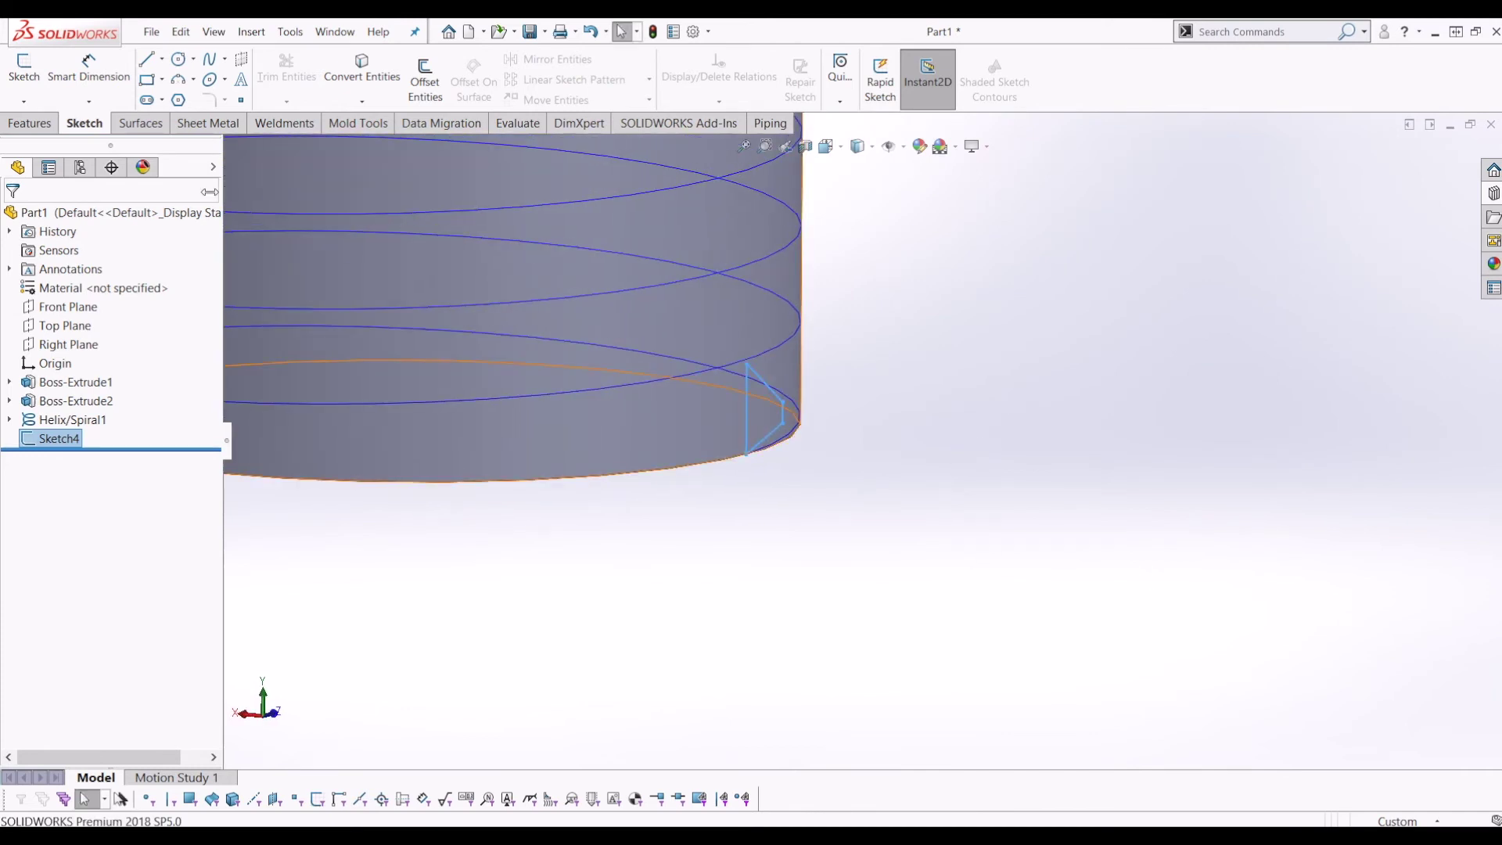
click(13, 123)
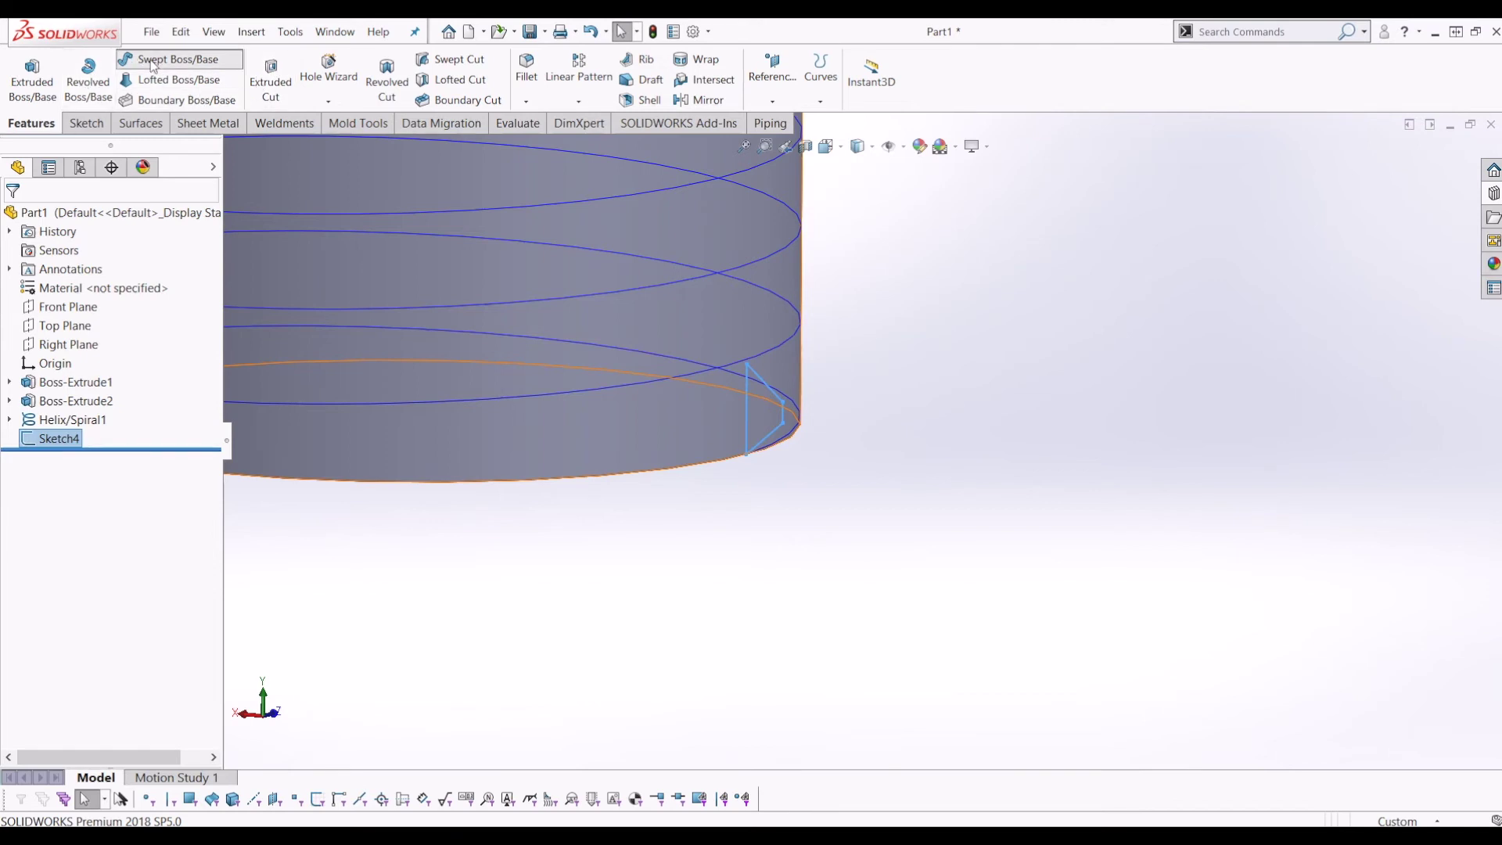
click(135, 65)
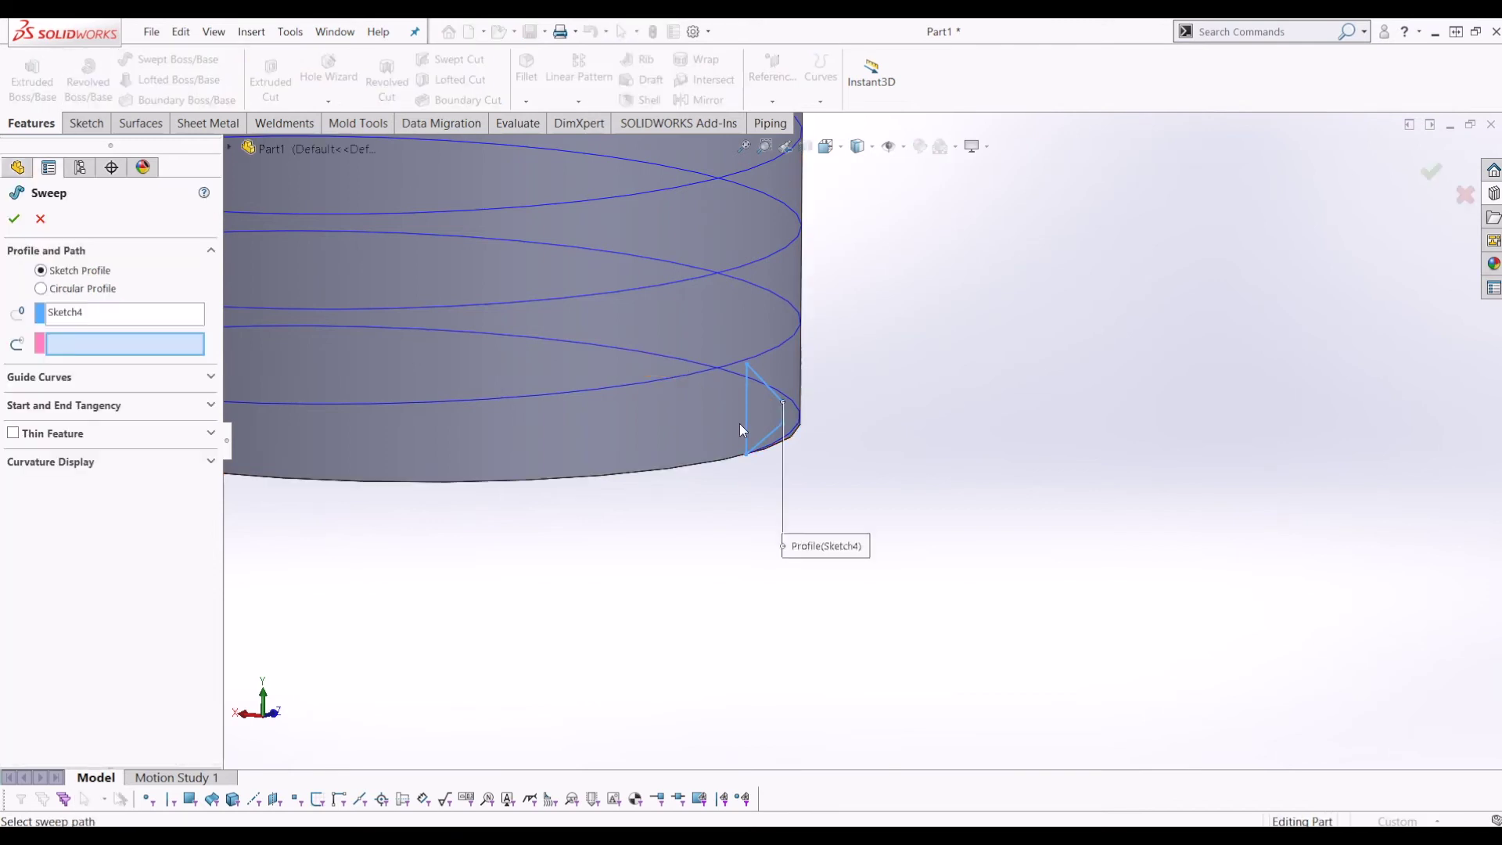
click(725, 364)
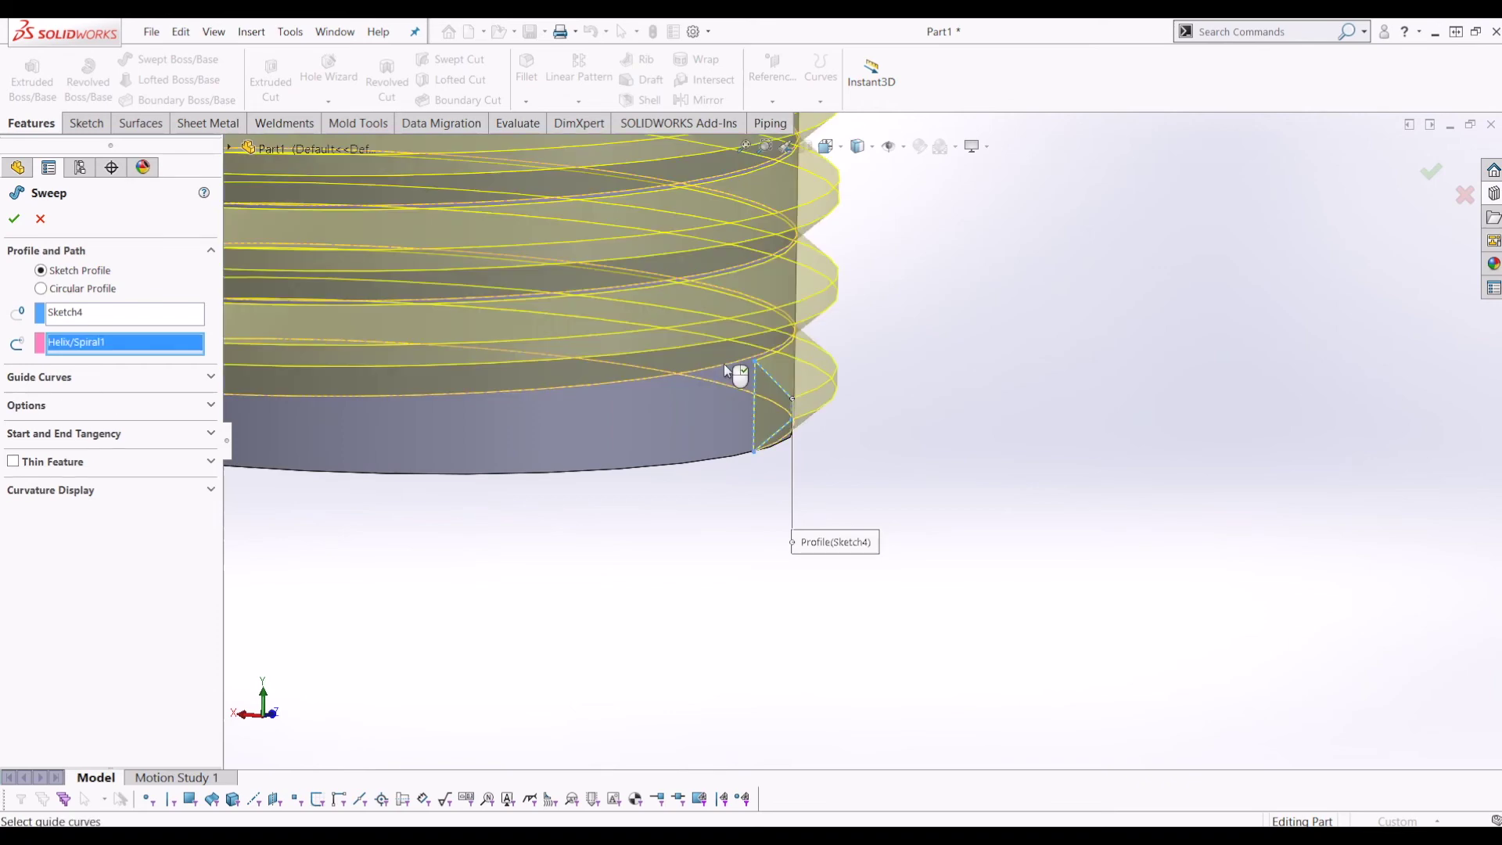
scroll(725, 364, up, 10)
scroll(860, 395, down, 3)
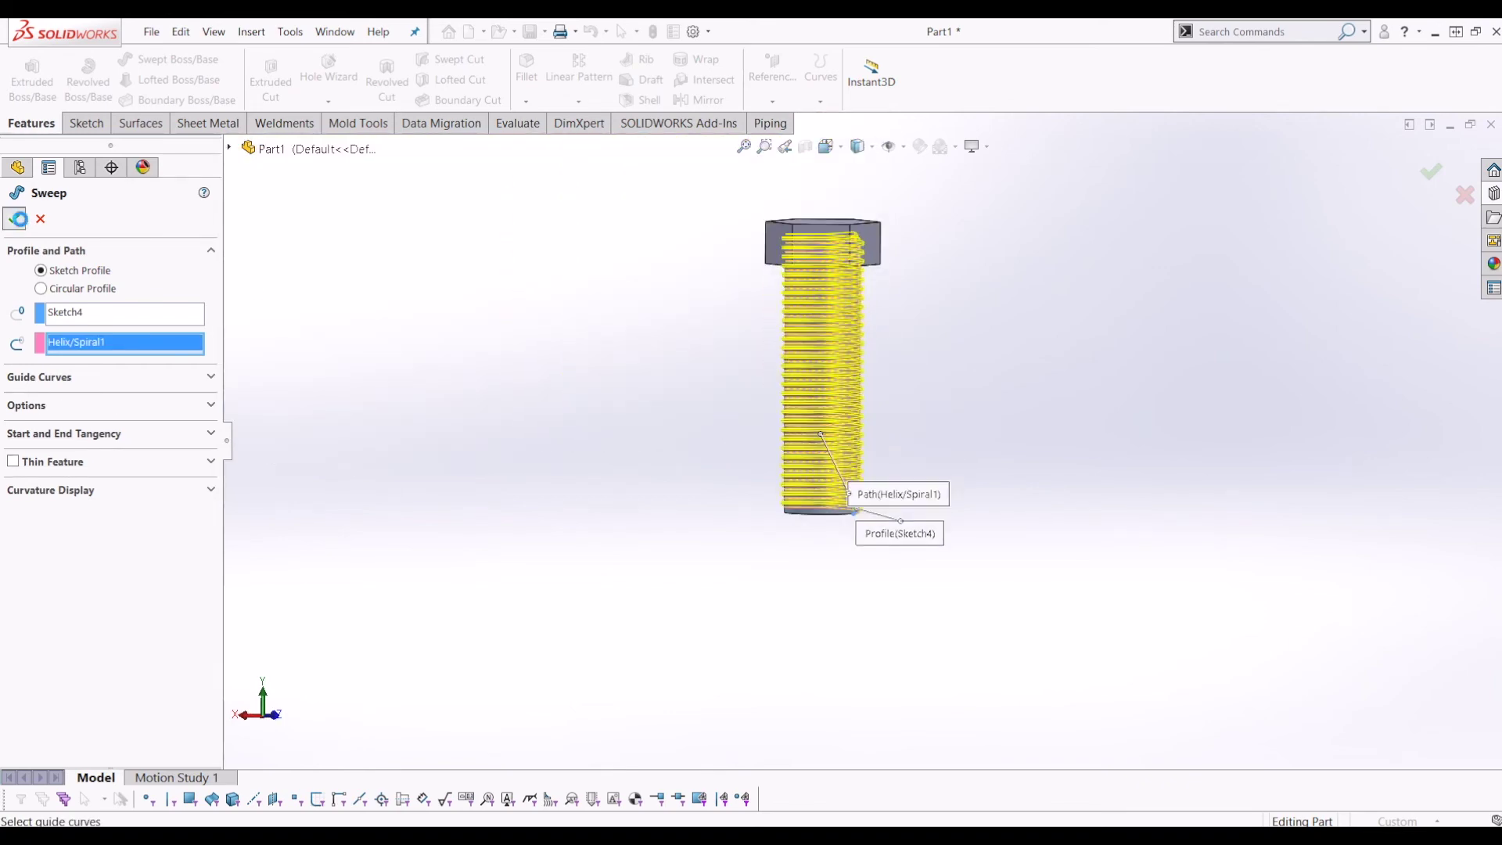
key(Return)
- Start a new sketch on the Right Plane for trimming the shank's lower end
scroll(887, 486, down, 3)
middle_drag(846, 510, 104, 470)
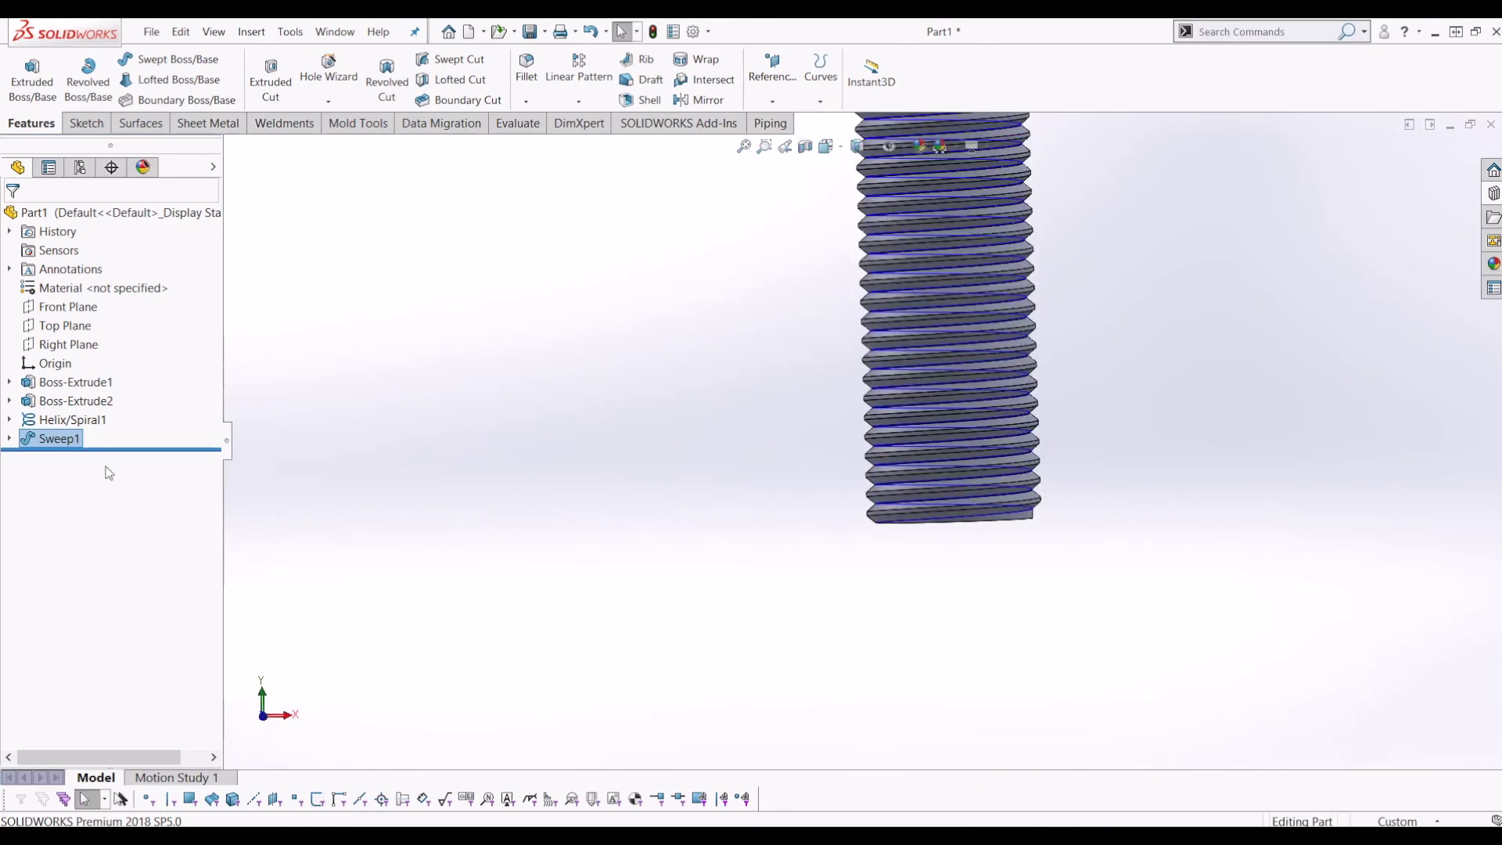
click(68, 345)
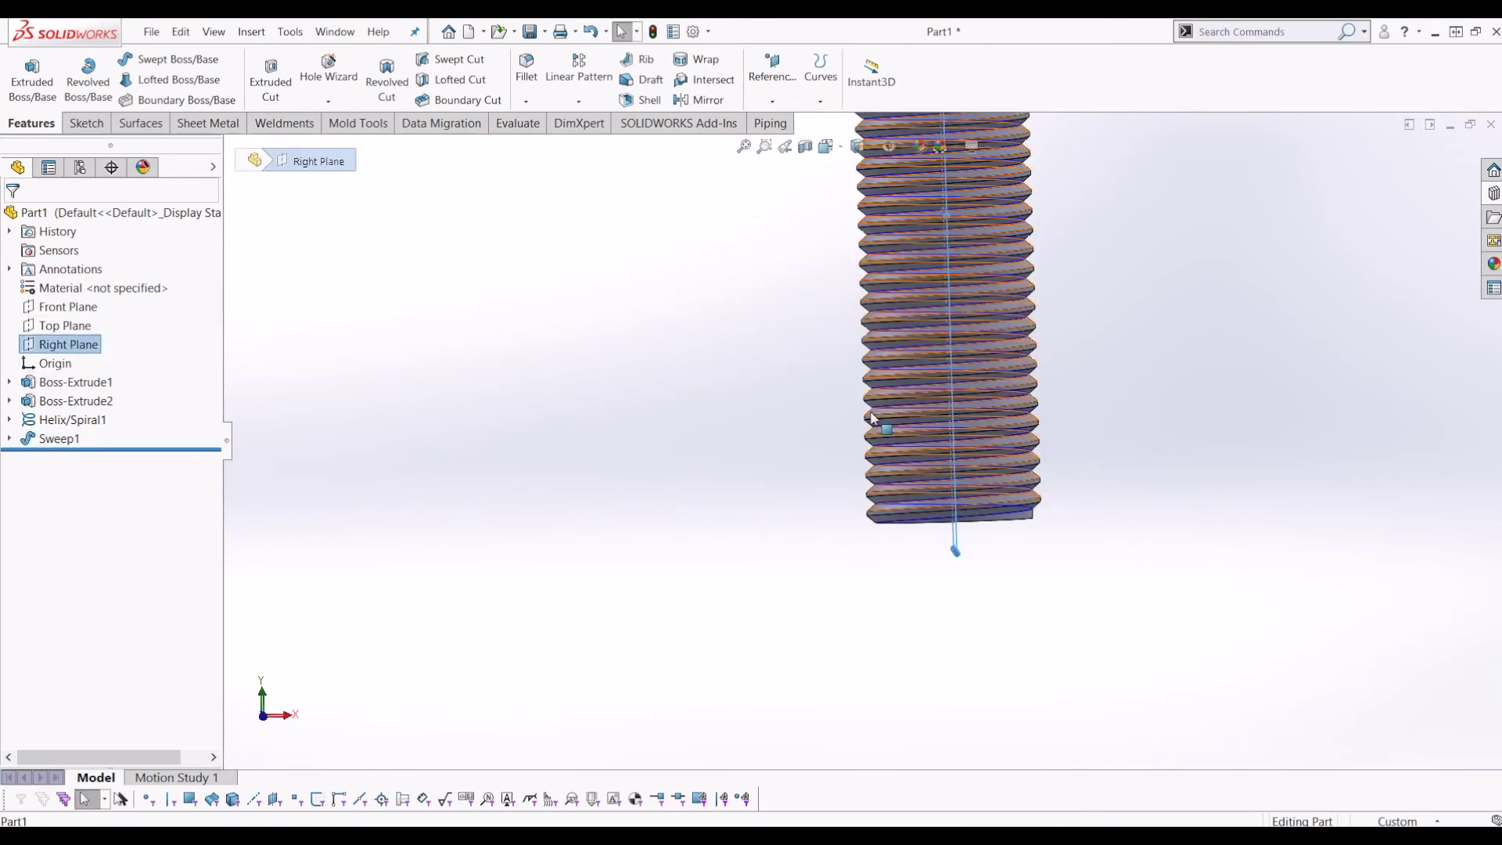
click(82, 123)
click(26, 76)
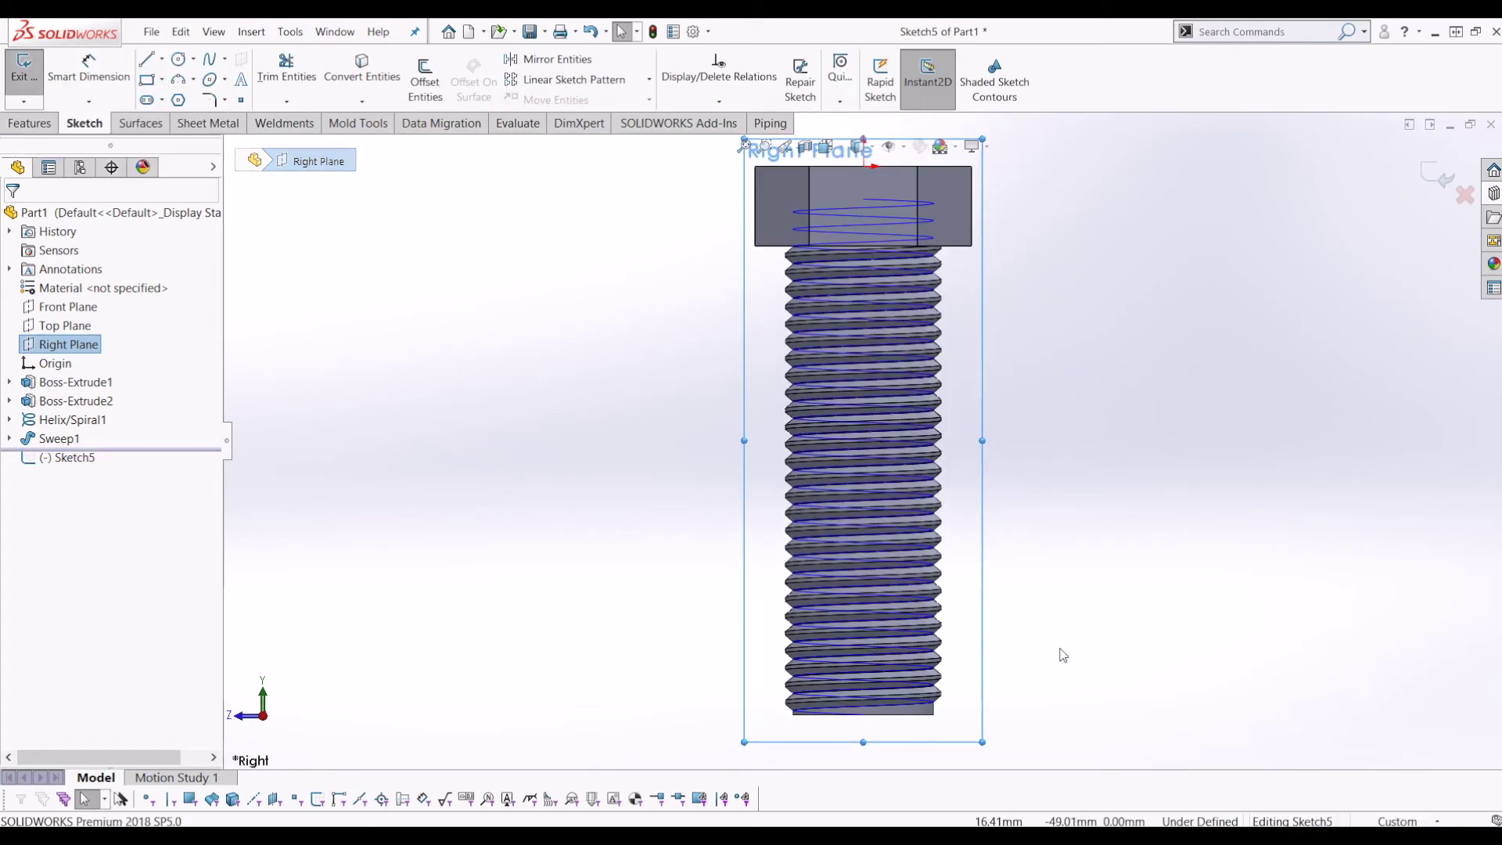
- Convert the circular bottom edge of the 15 mm shank into a horizontal sketch line
scroll(866, 637, down, 5)
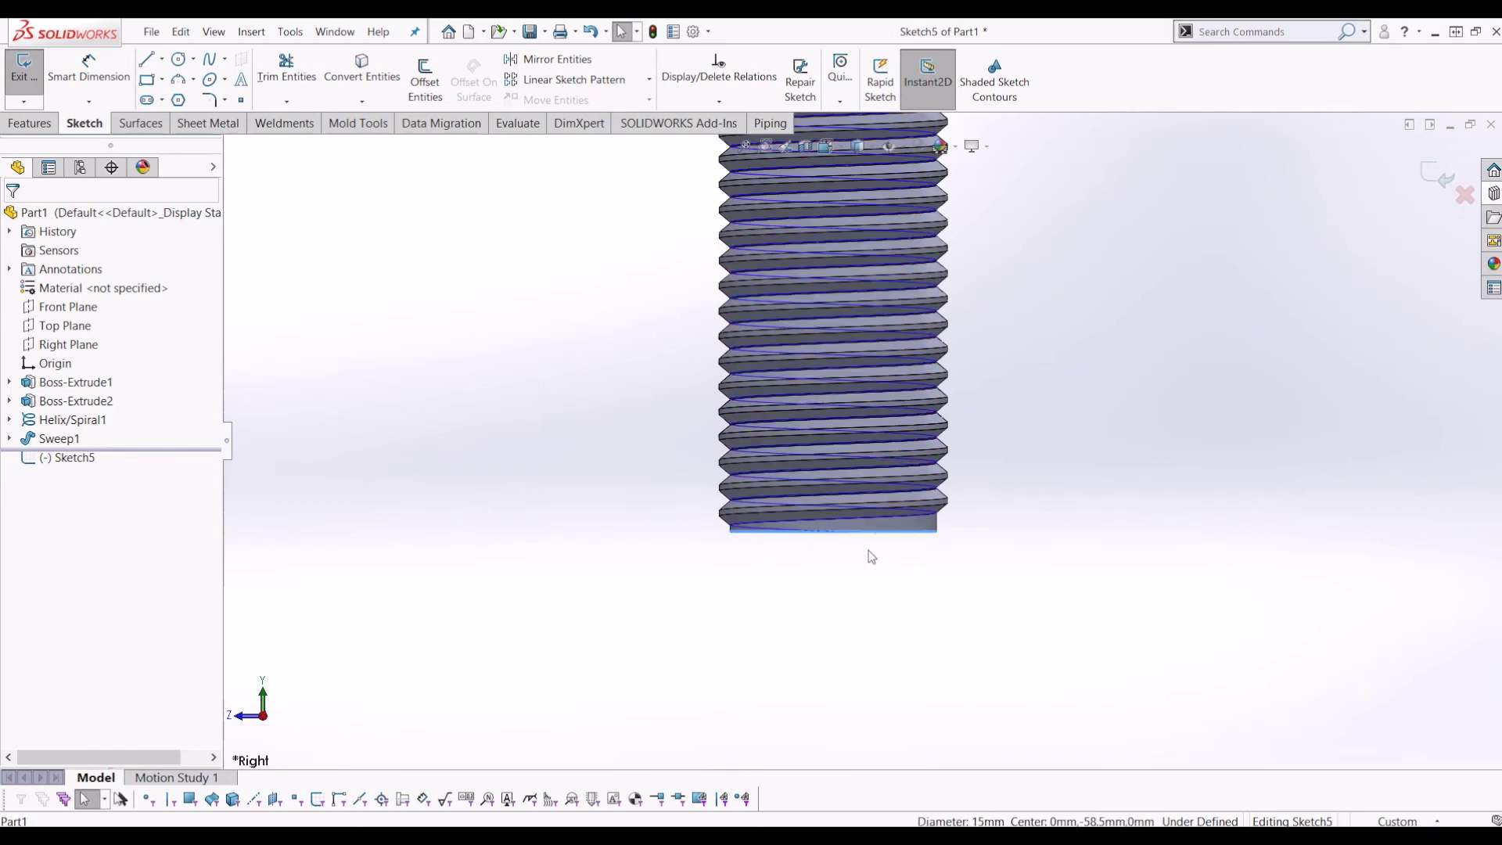
scroll(868, 551, down, 2)
click(924, 541)
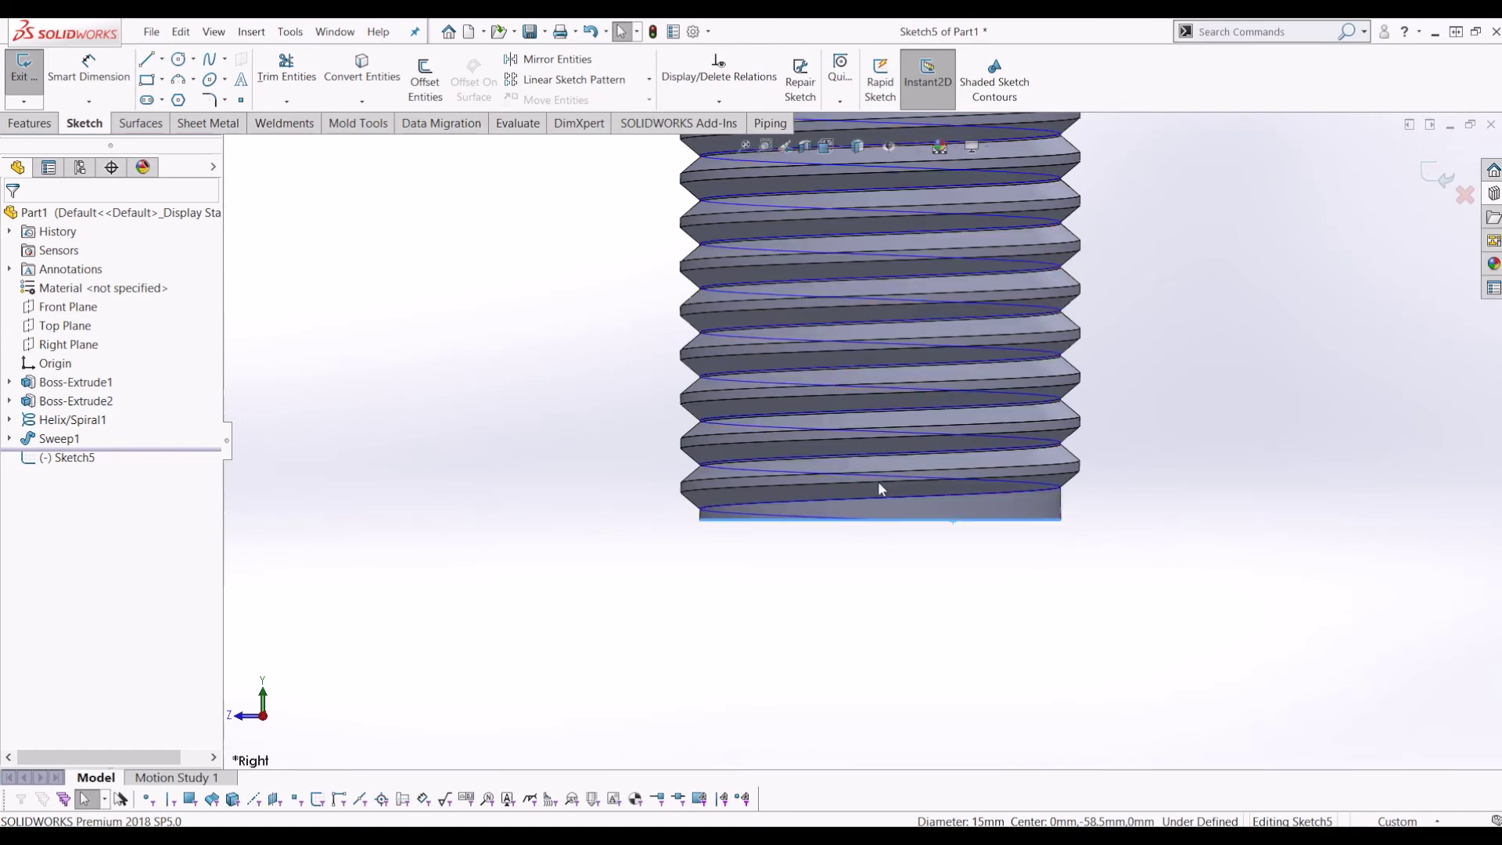
click(376, 83)
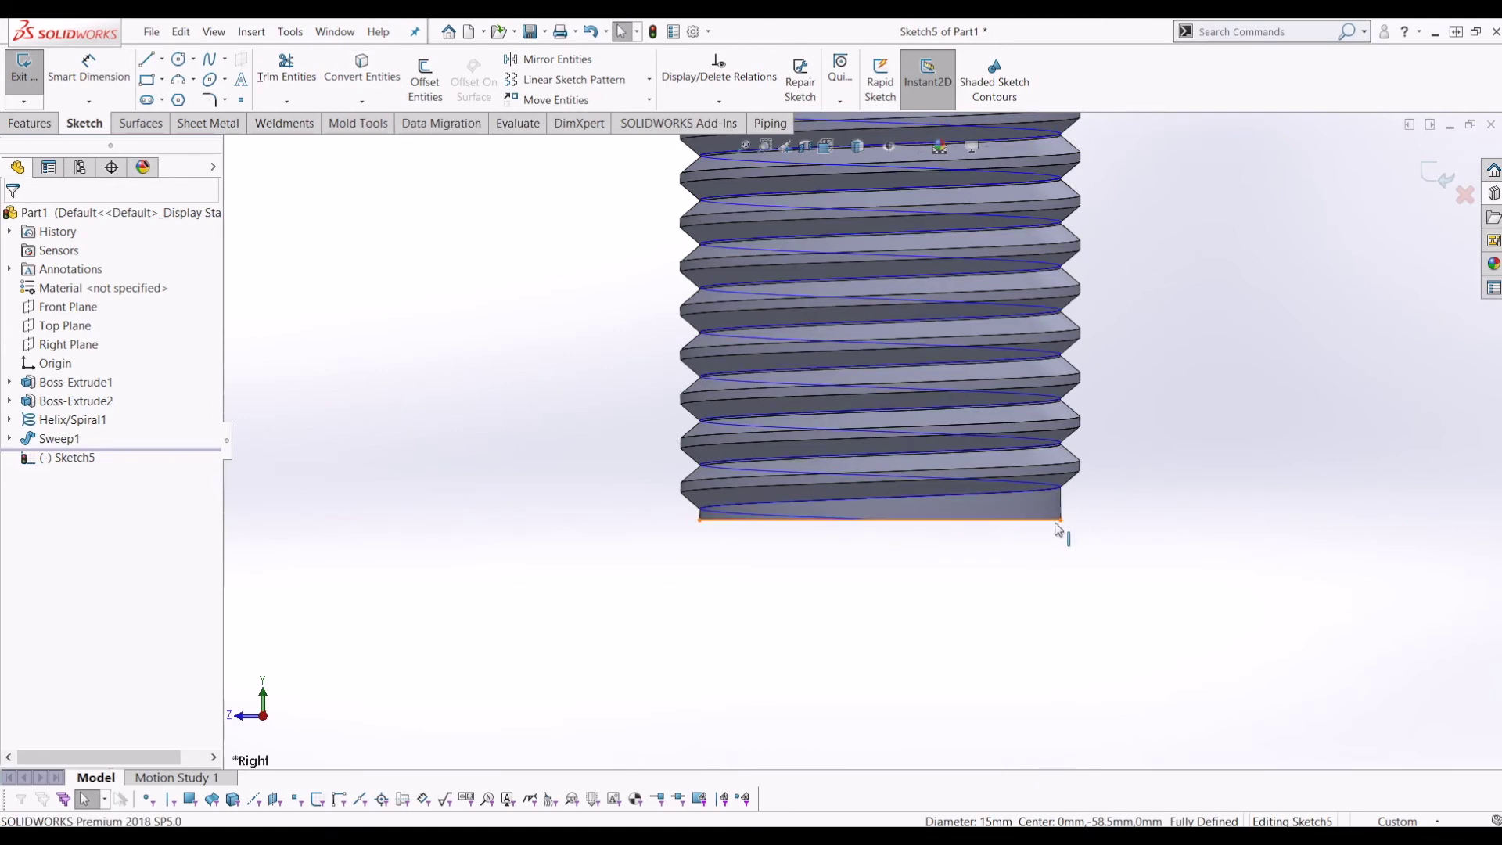
- Place a sketch point on the converted line at the shank's bottom, off its centre
click(242, 101)
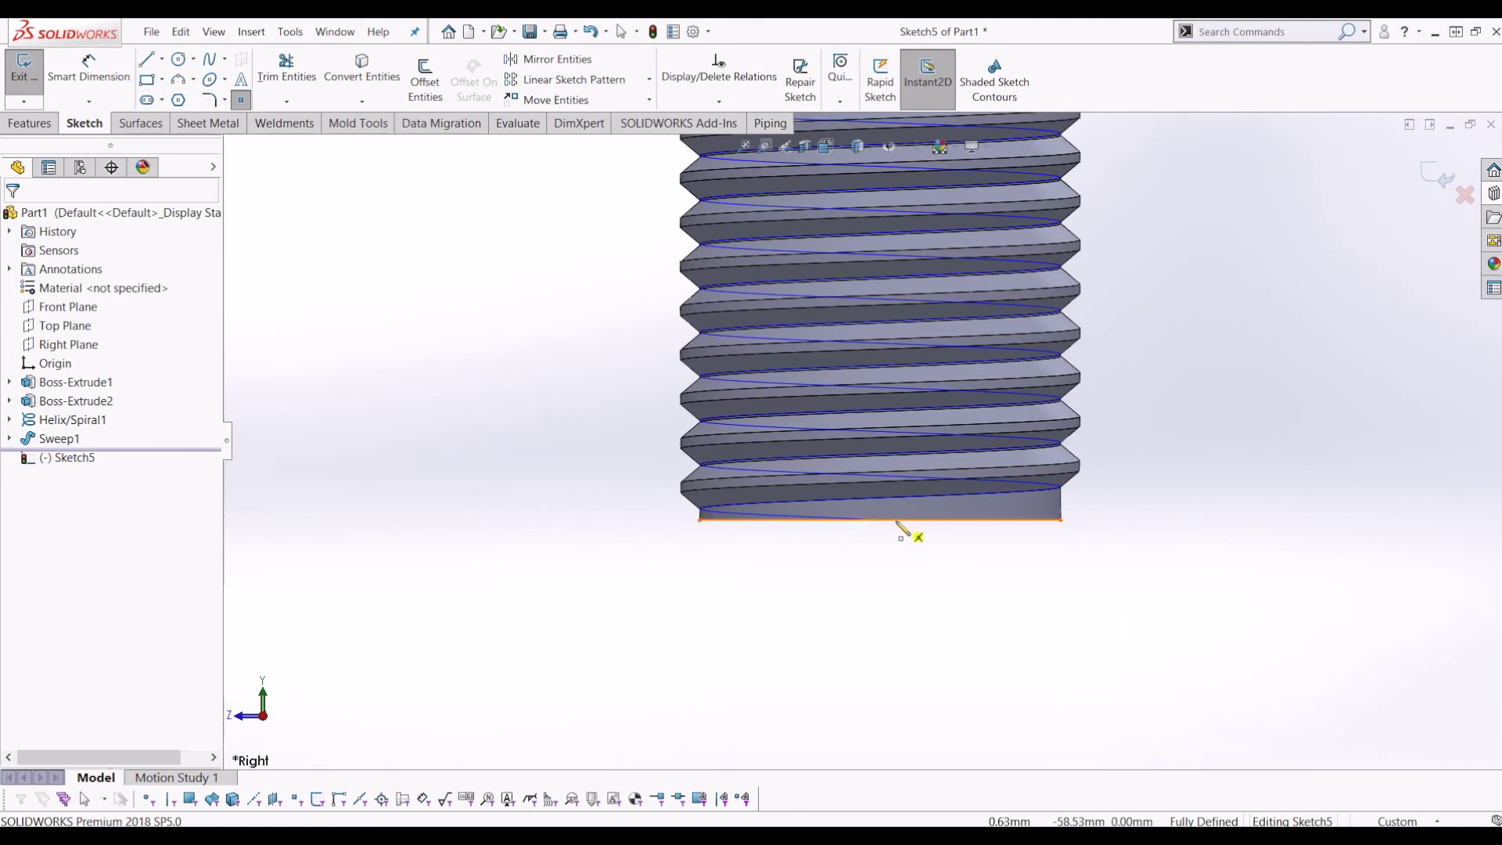
click(972, 520)
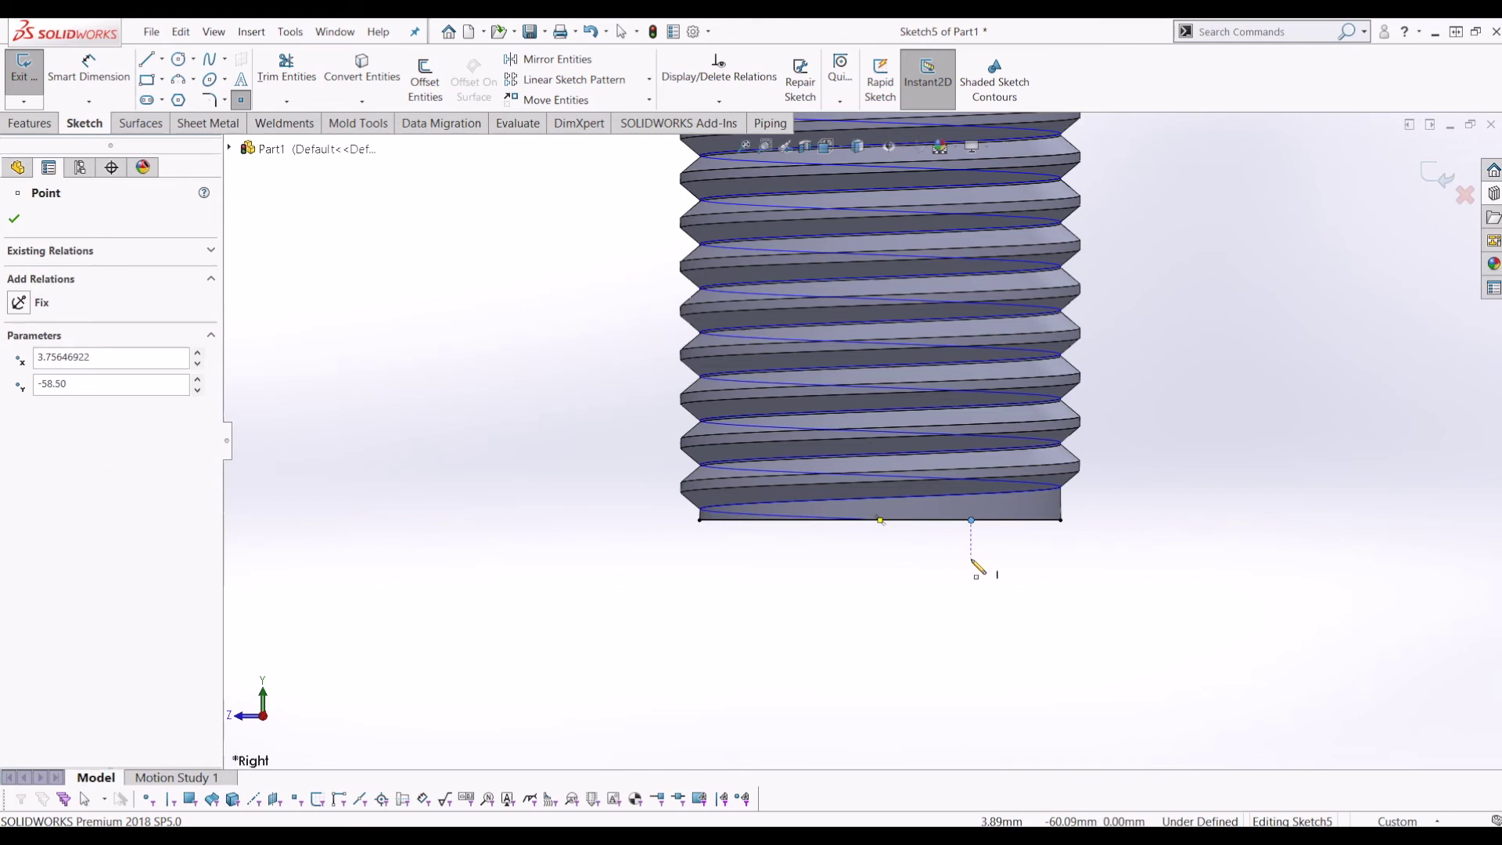
key(Escape)
- Add a Midpoint relation between the sketch point and the converted line at the shank's bottom
click(966, 522)
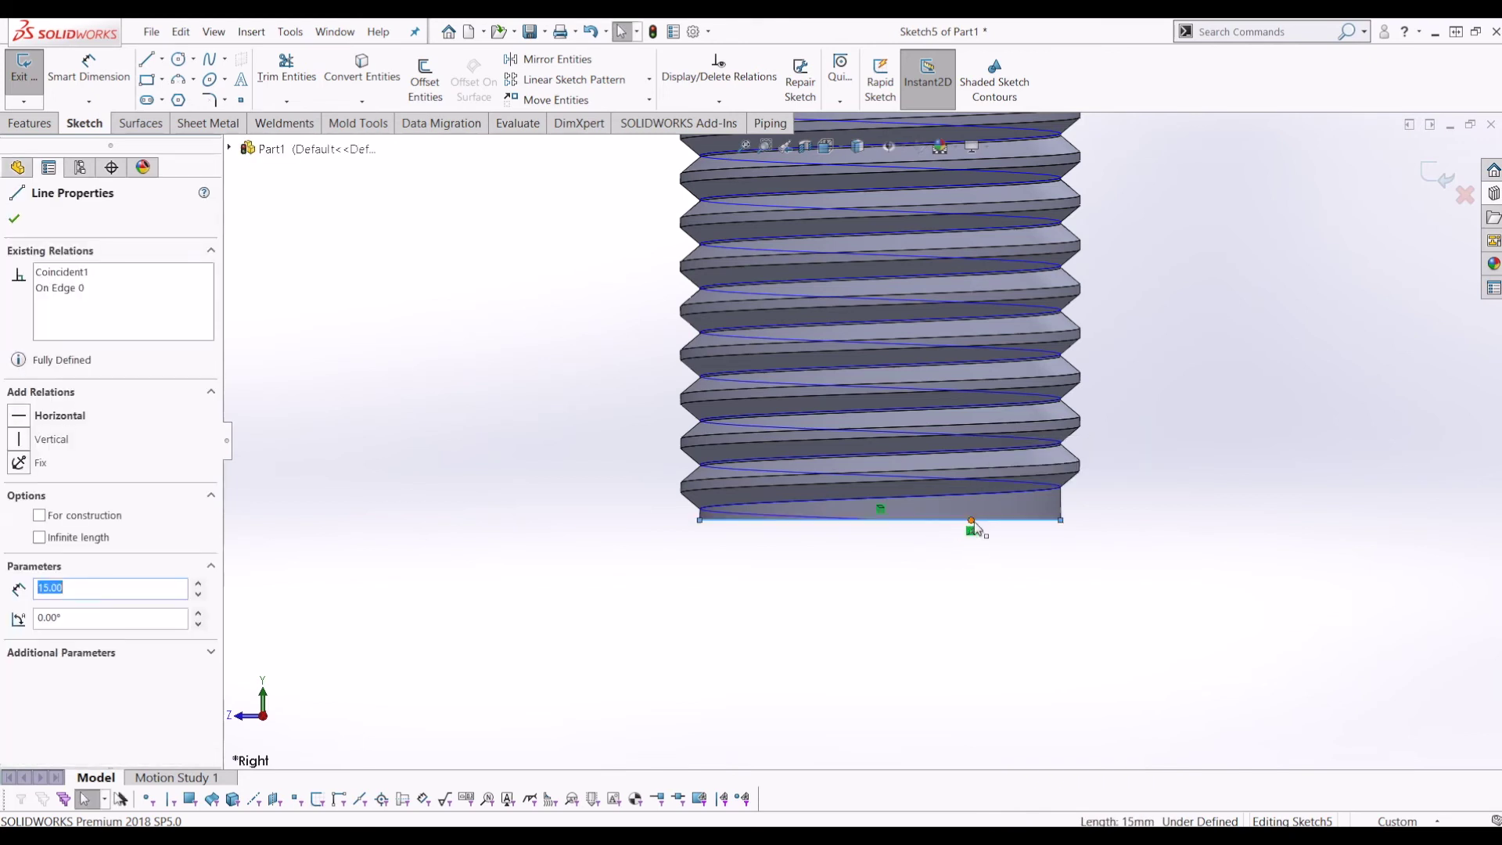
ctrl+click(972, 521)
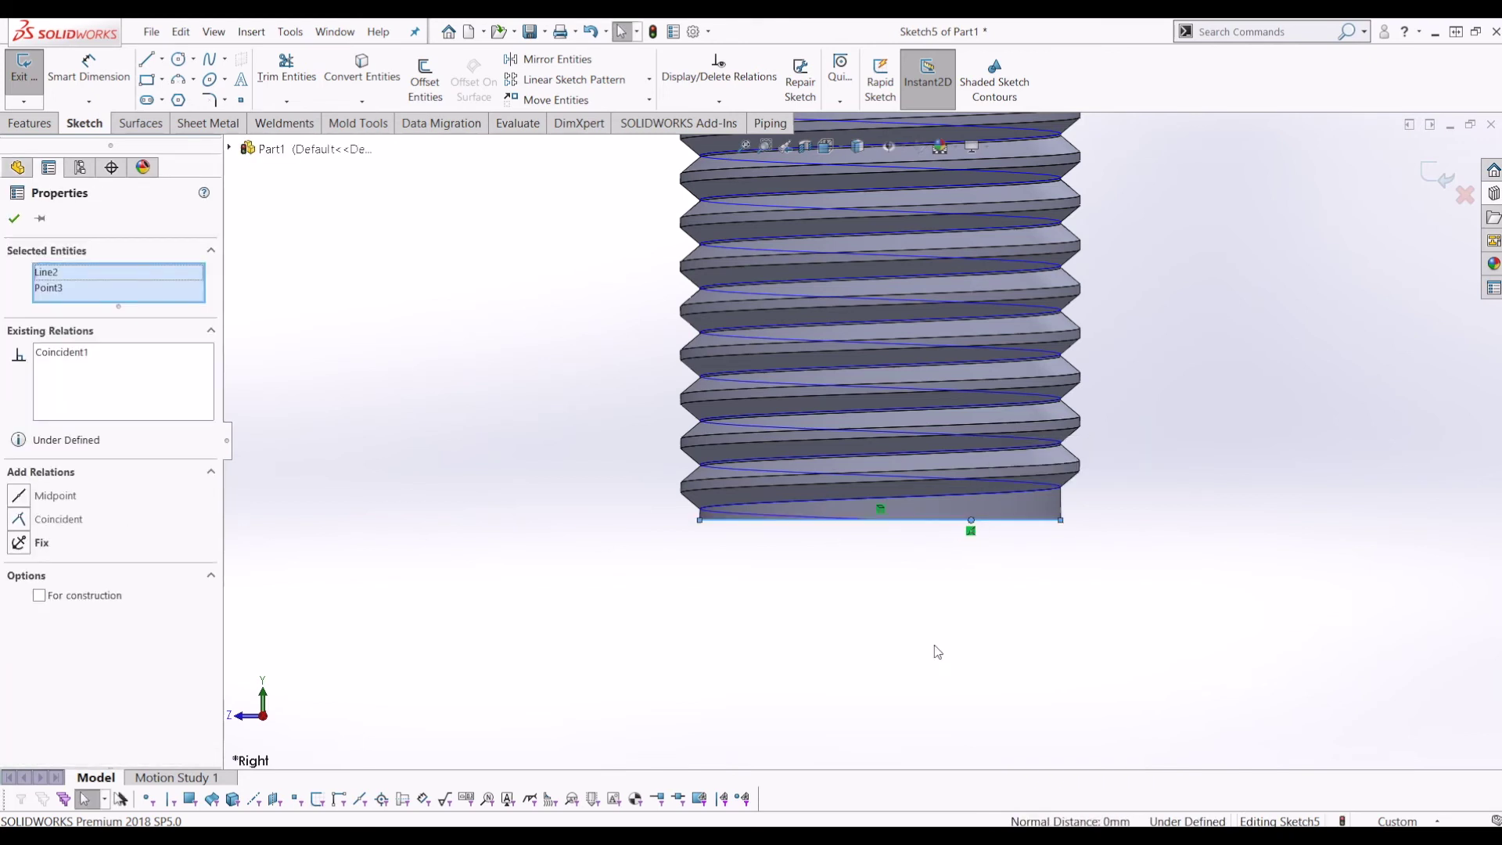
key(Escape)
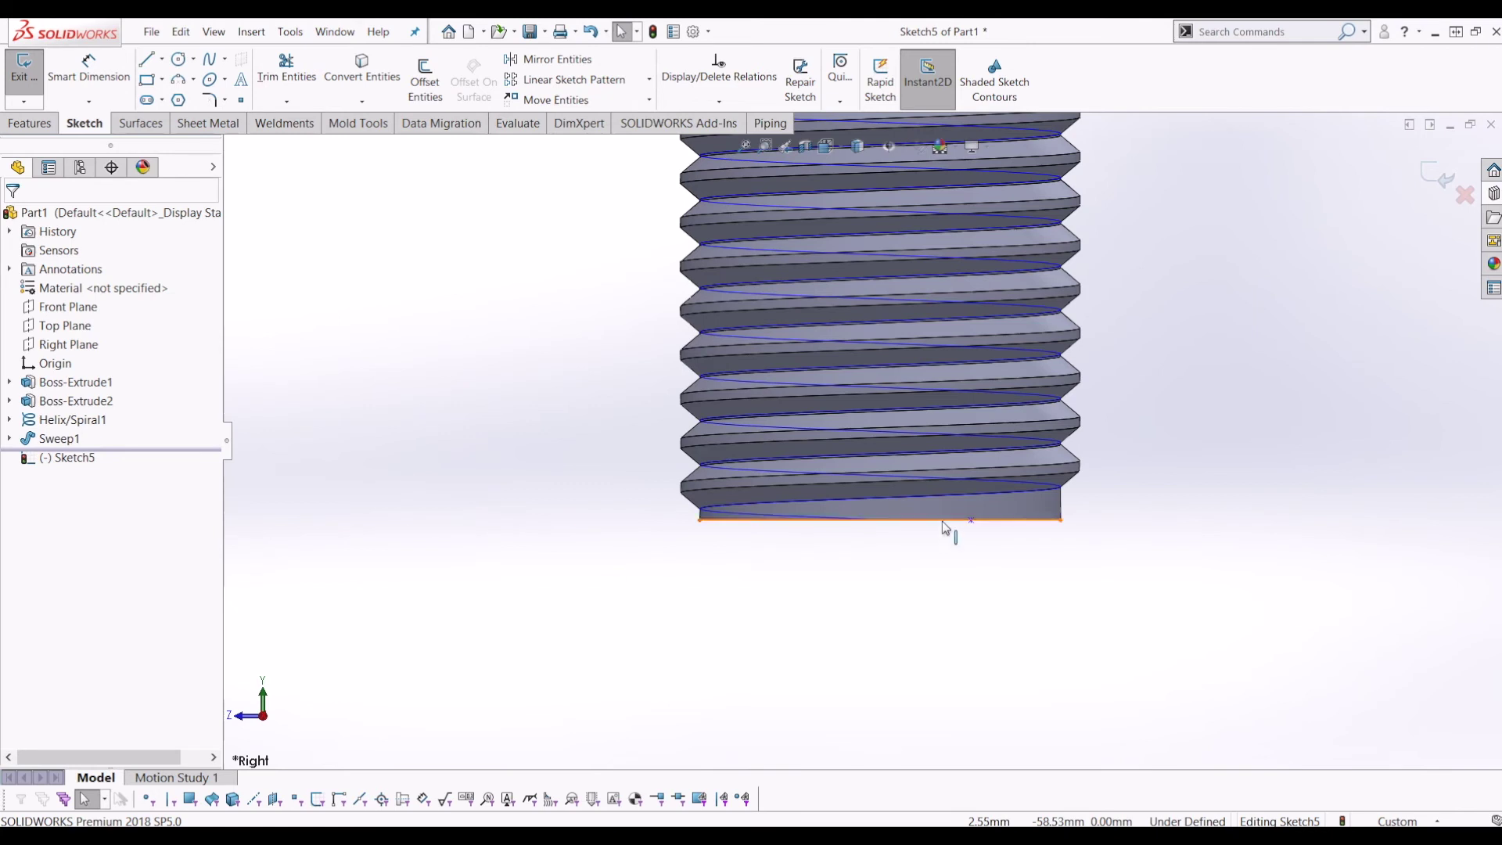
click(943, 521)
ctrl+click(971, 521)
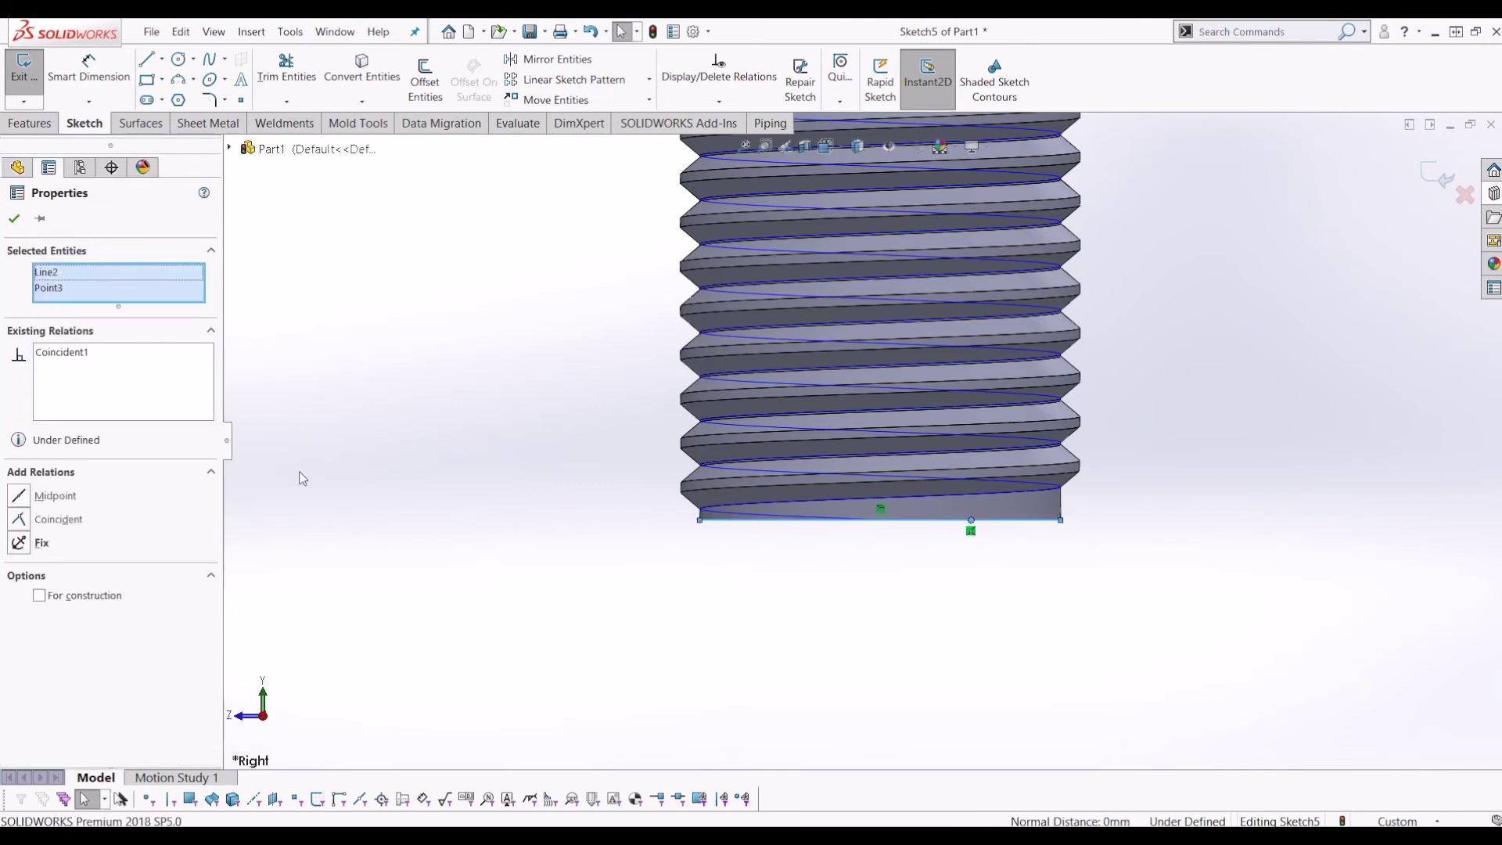
click(19, 496)
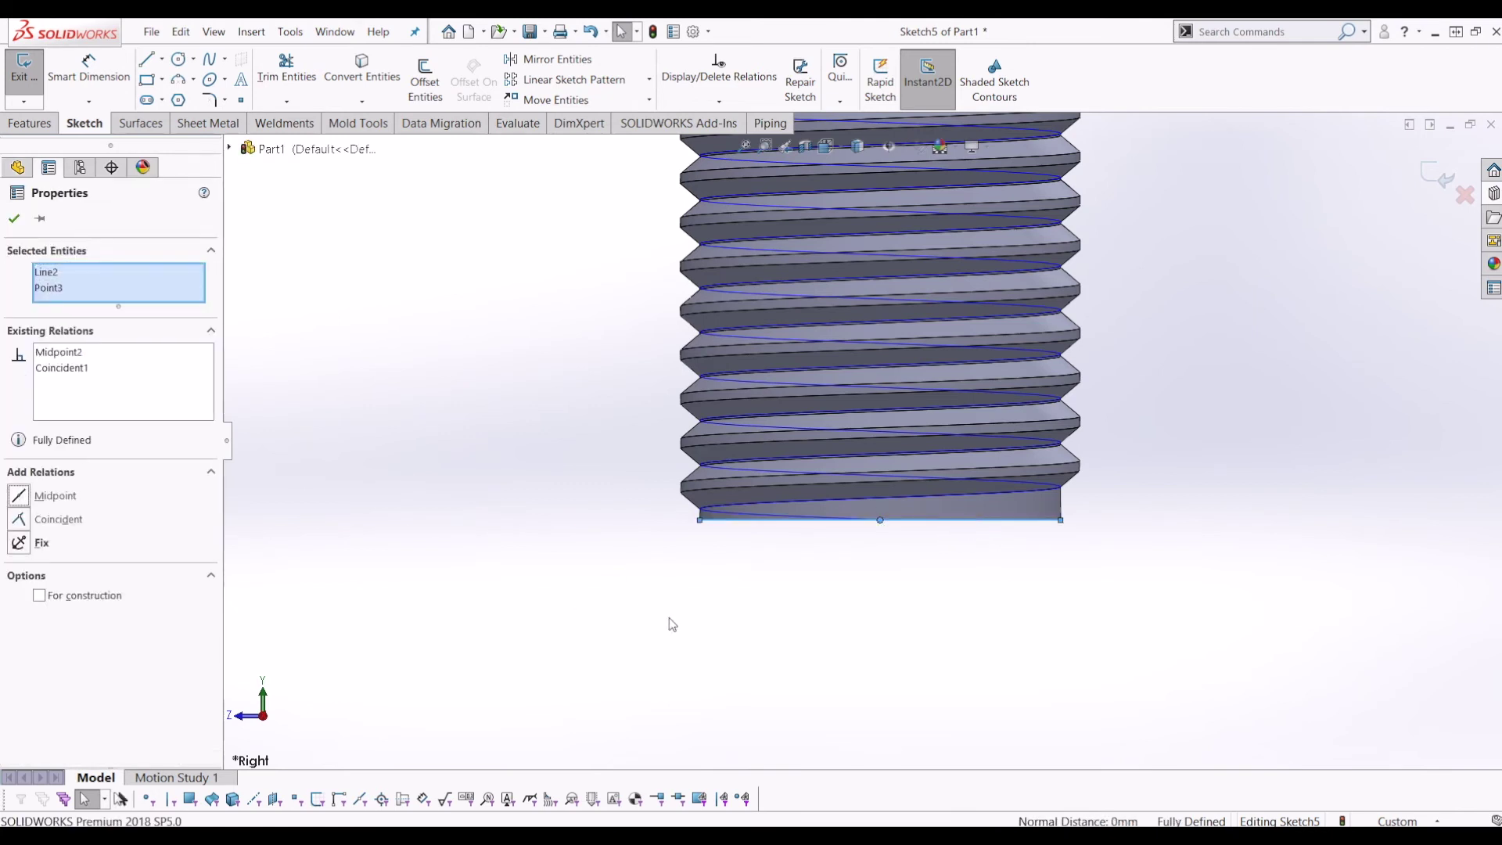
click(739, 624)
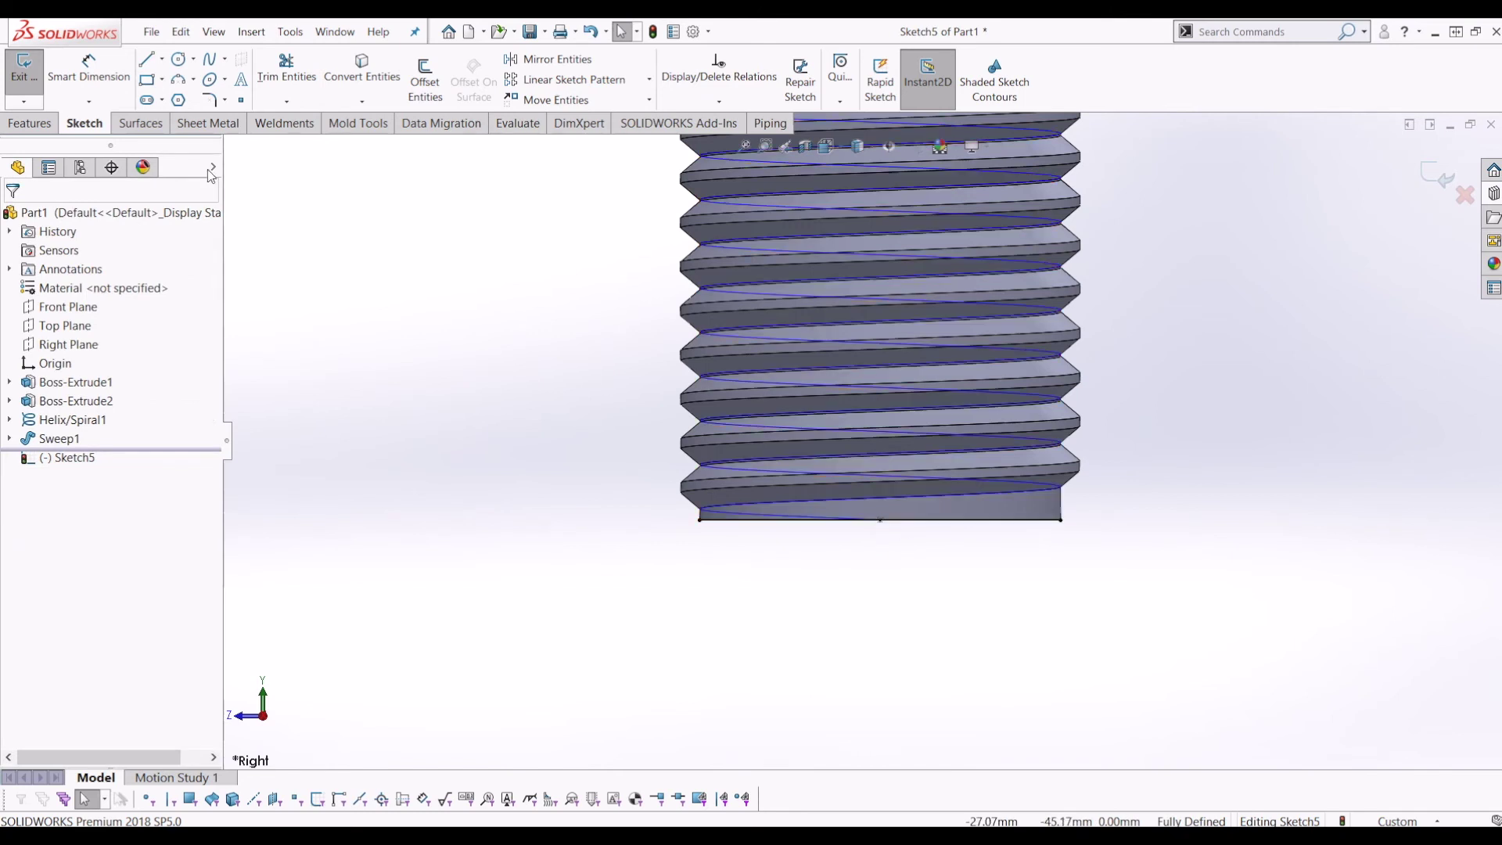
- Draw a corner rectangle about 6.4 mm wide and 2 mm high beside the shank's lower end
click(147, 80)
mouse_move(440, 442)
mouse_down()
mouse_move(537, 503)
mouse_move(595, 488)
mouse_up()
key(Escape)
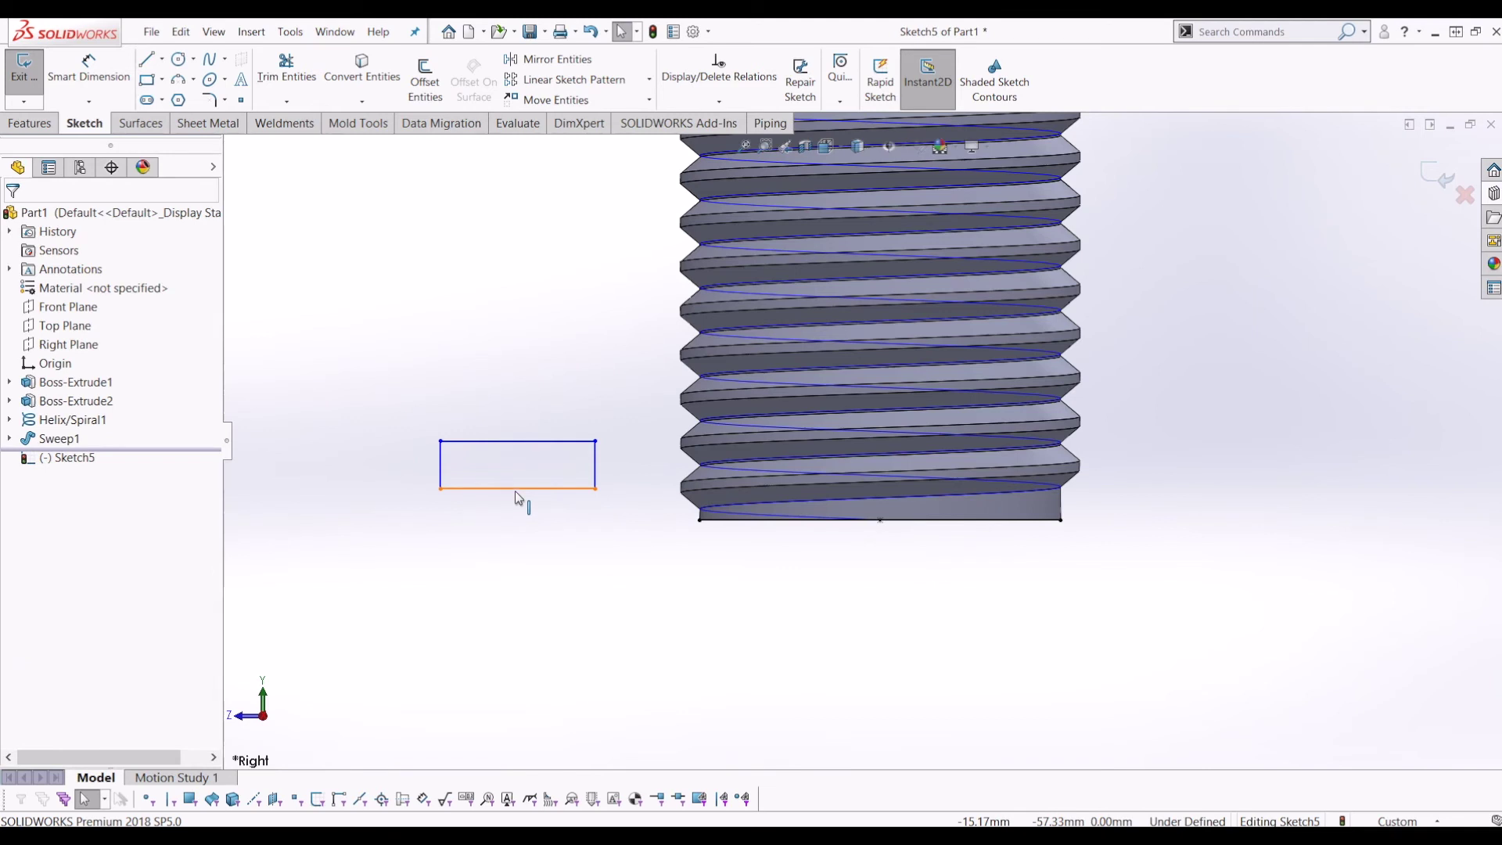
- Add a Midpoint relation between the rectangle's bottom line and the point at the centre of the shank's bottom
click(515, 490)
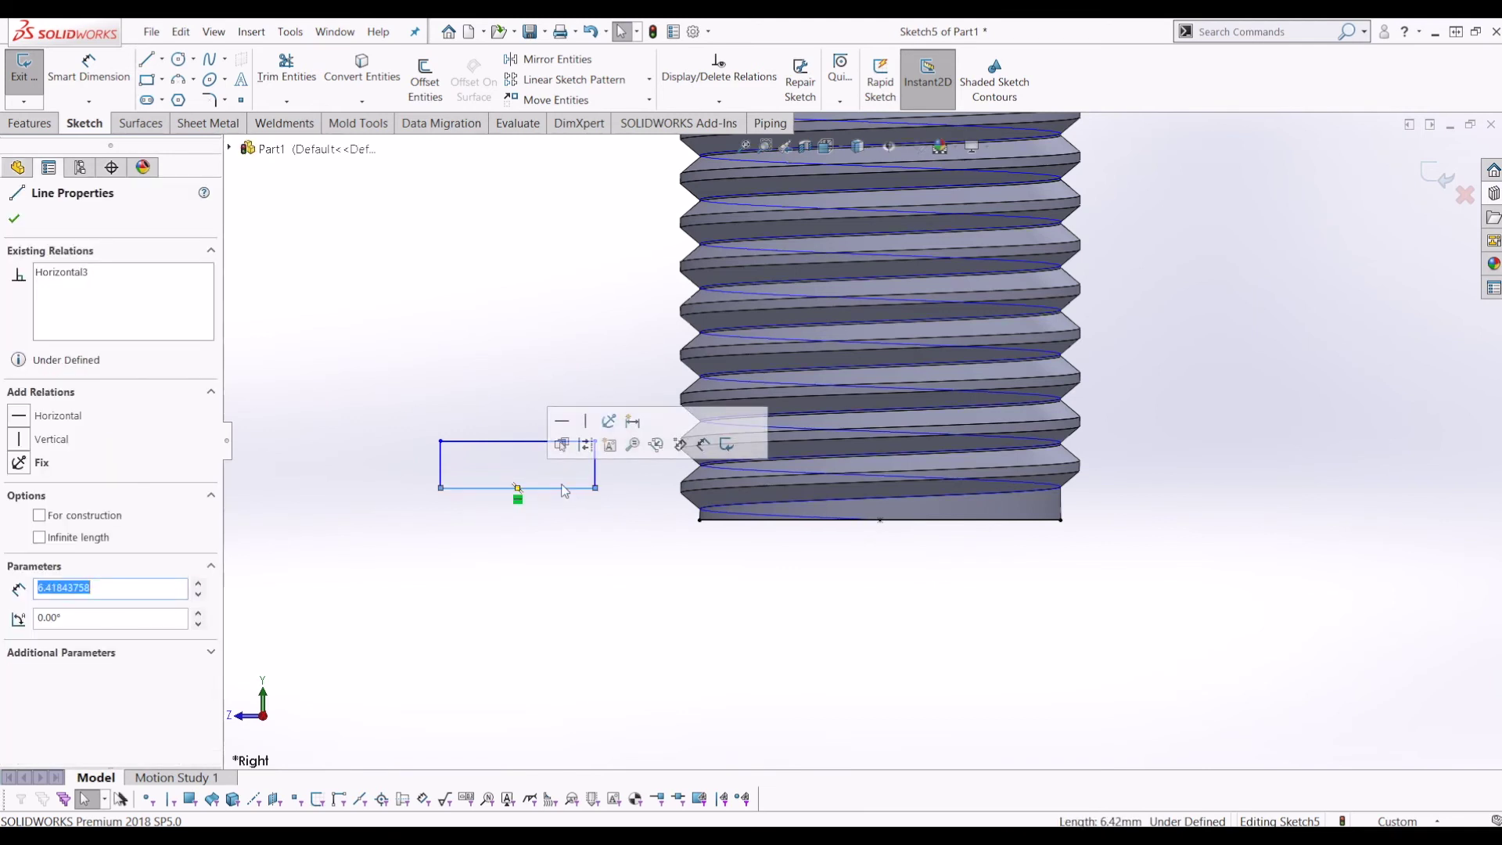
ctrl+click(881, 521)
click(17, 496)
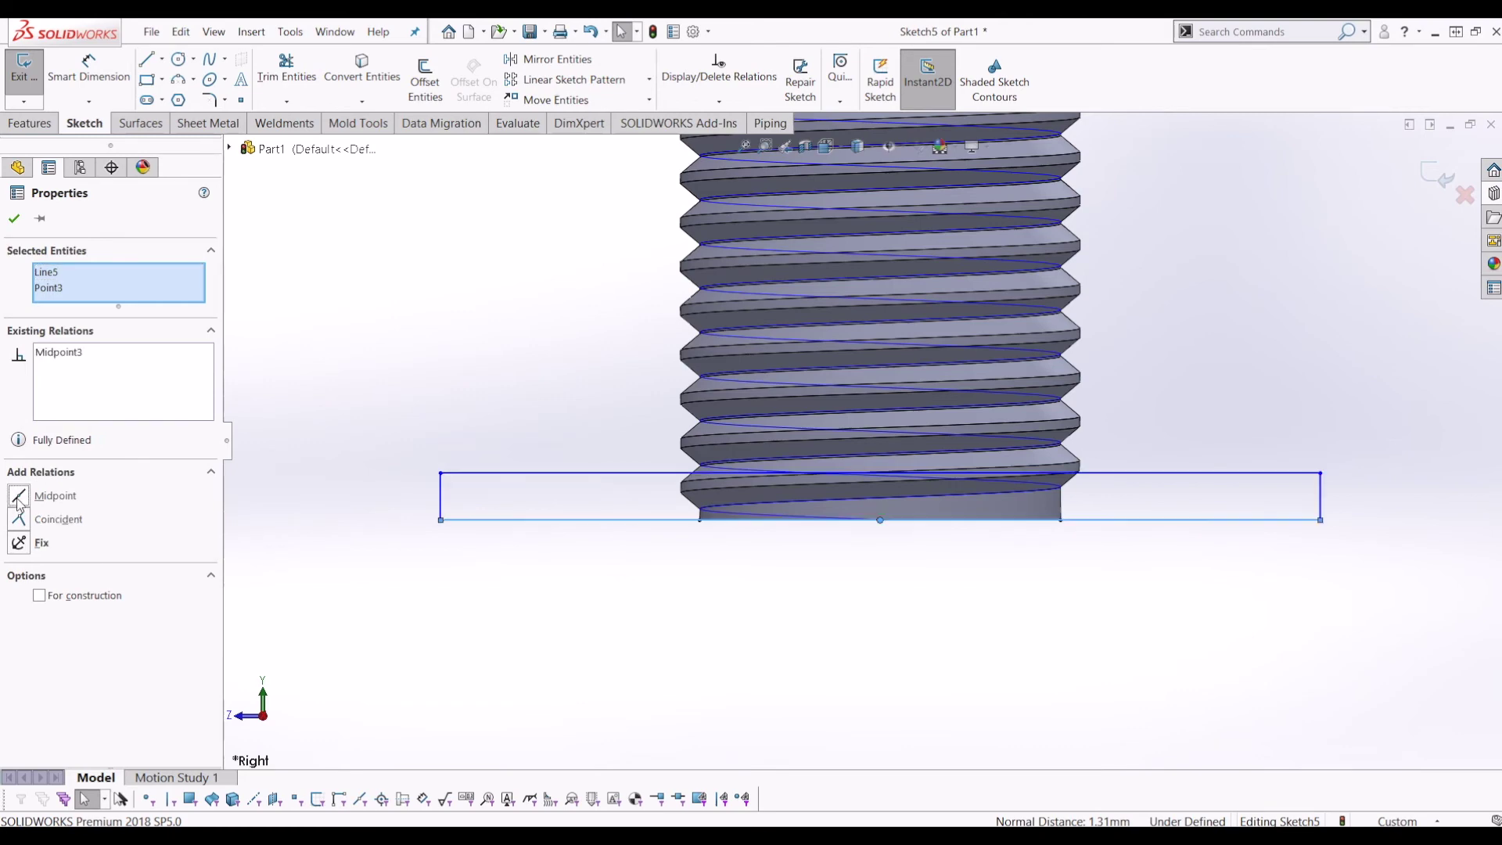
click(811, 553)
- Dimension the rectangle's short vertical side to 2 mm
click(72, 83)
click(441, 496)
click(391, 494)
text(2)
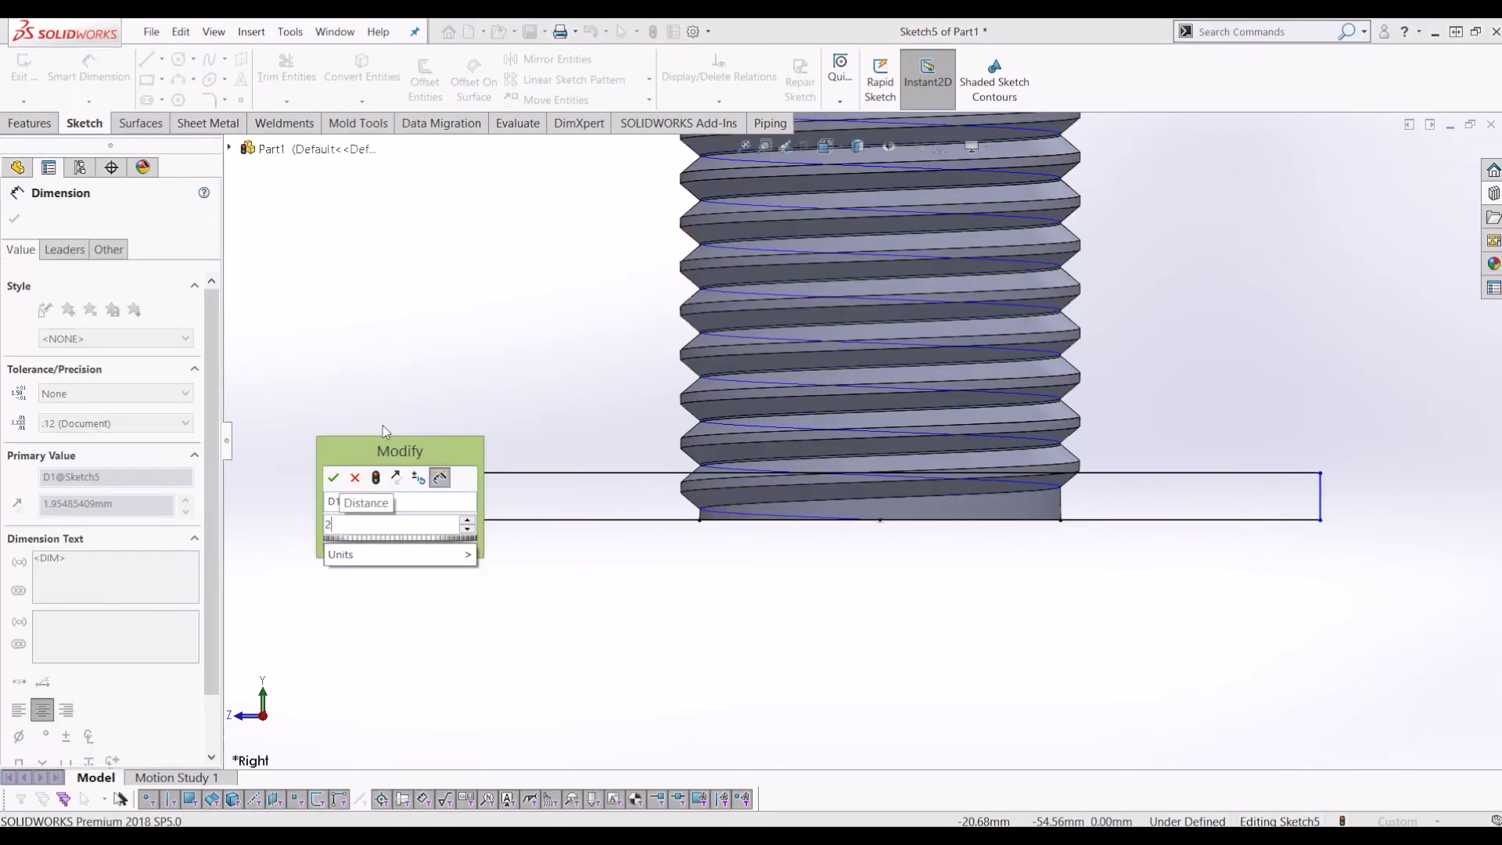
key(Return)
click(113, 66)
click(114, 66)
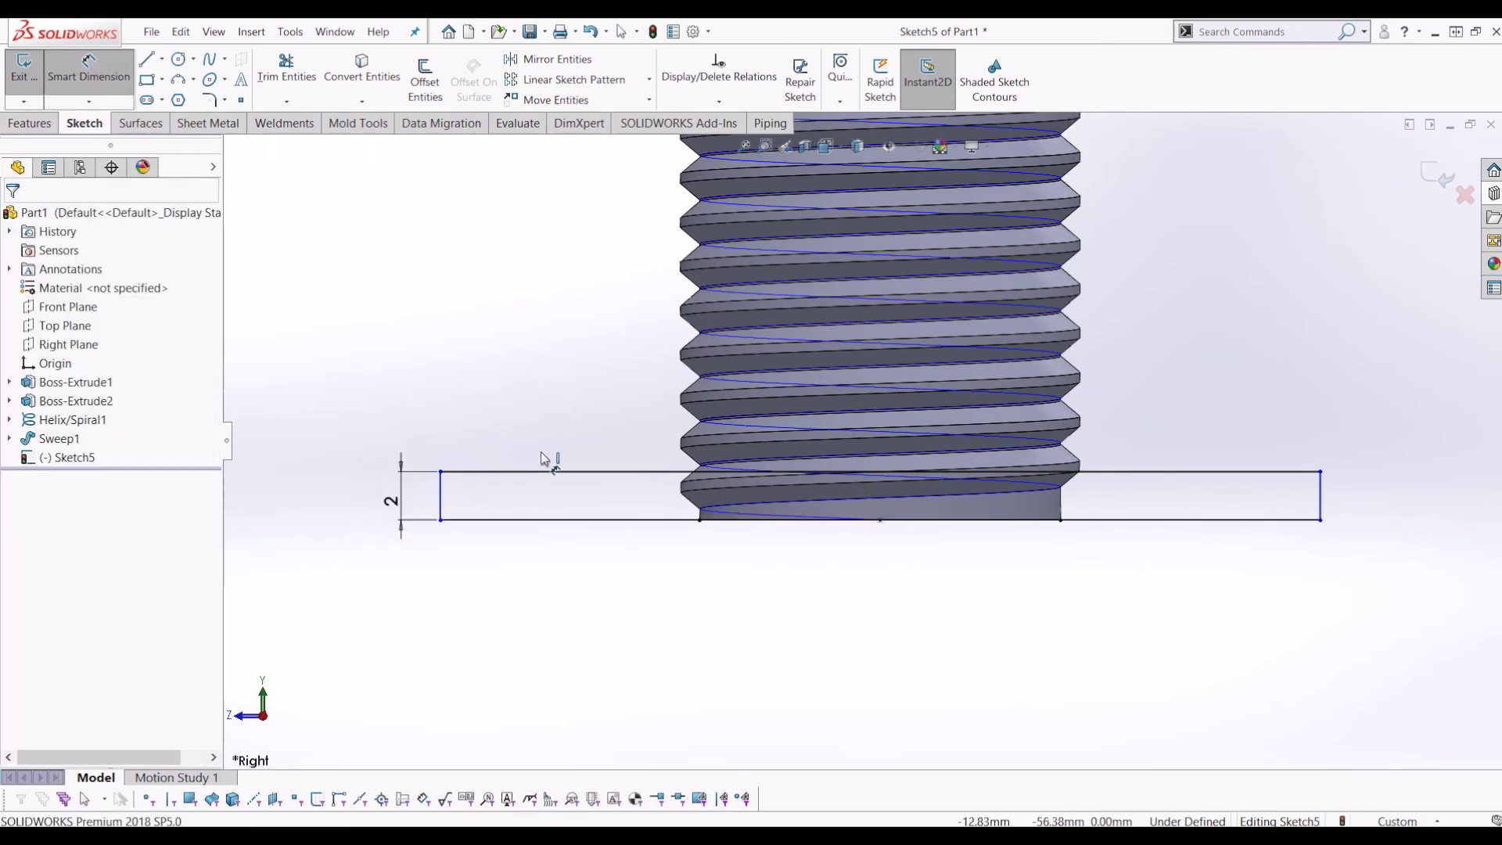
- Dimension the rectangle's bottom line to 20 mm and exit the sketch
click(538, 523)
click(849, 626)
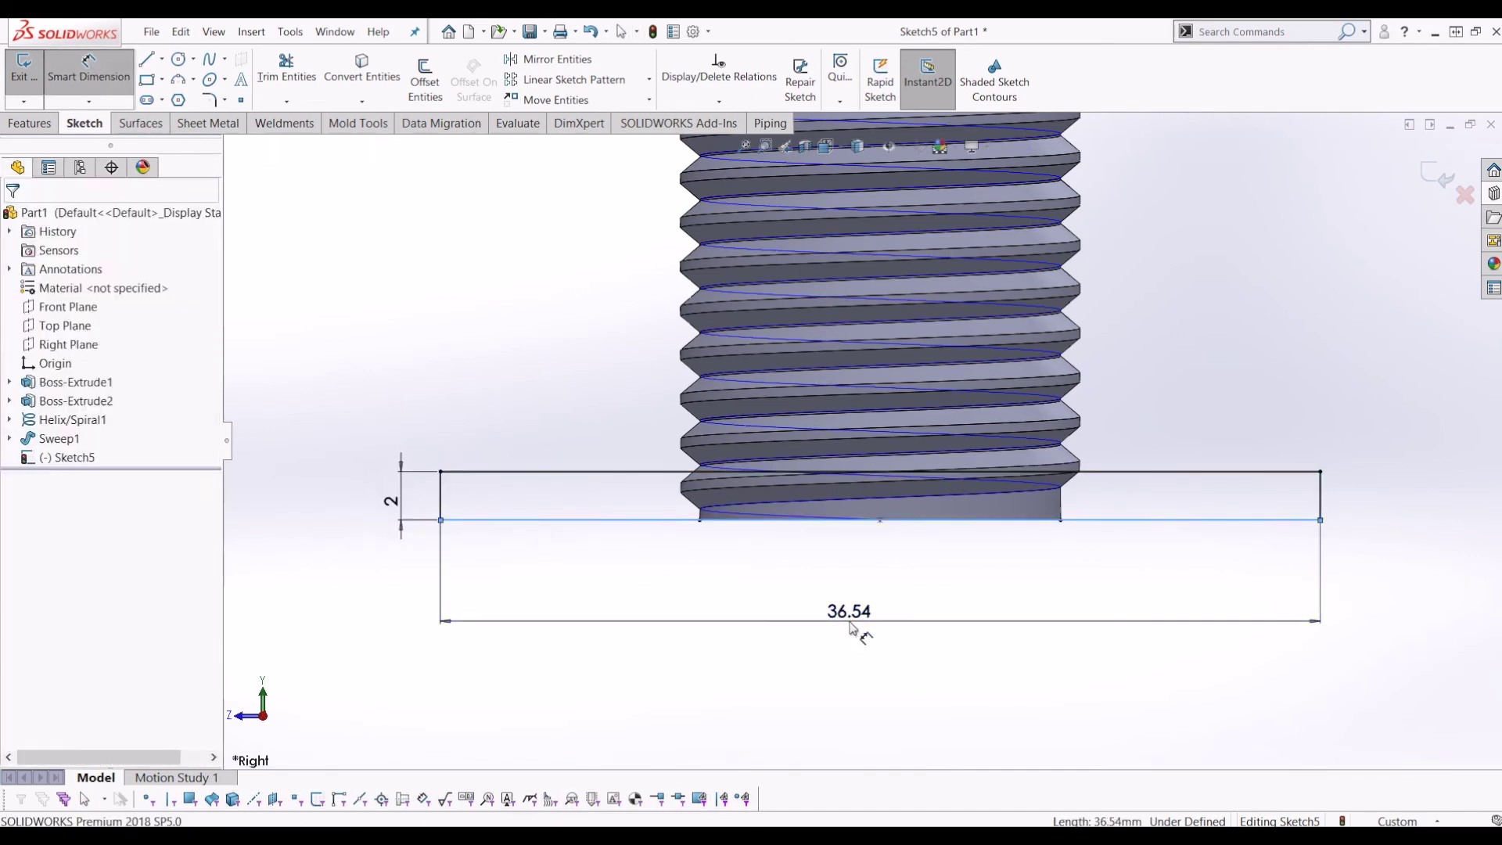
text(50)
key(BackSpace)
text(20)
key(Return)
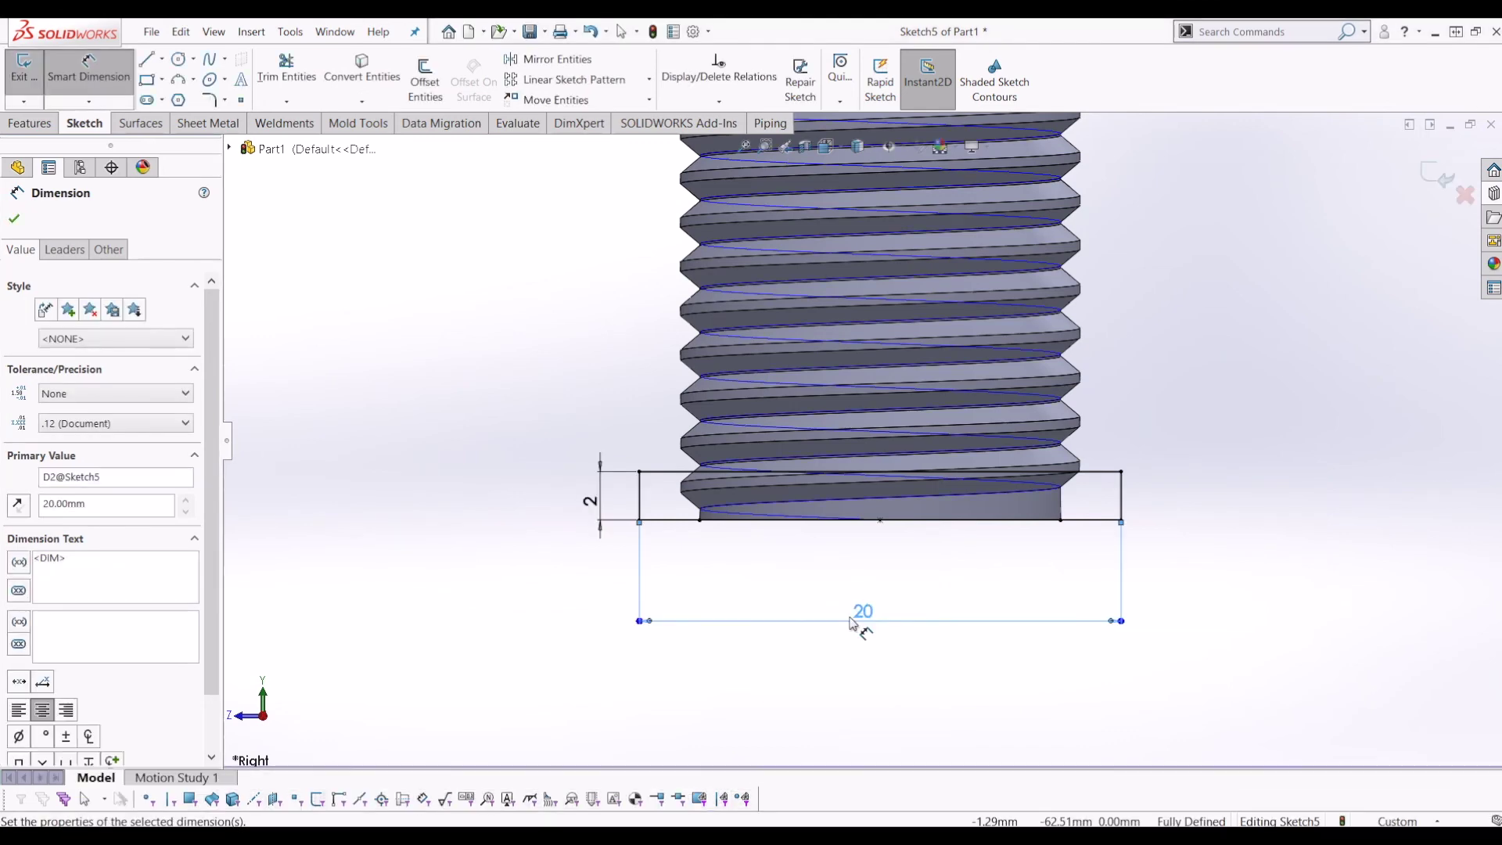
key(Escape)
click(1445, 179)
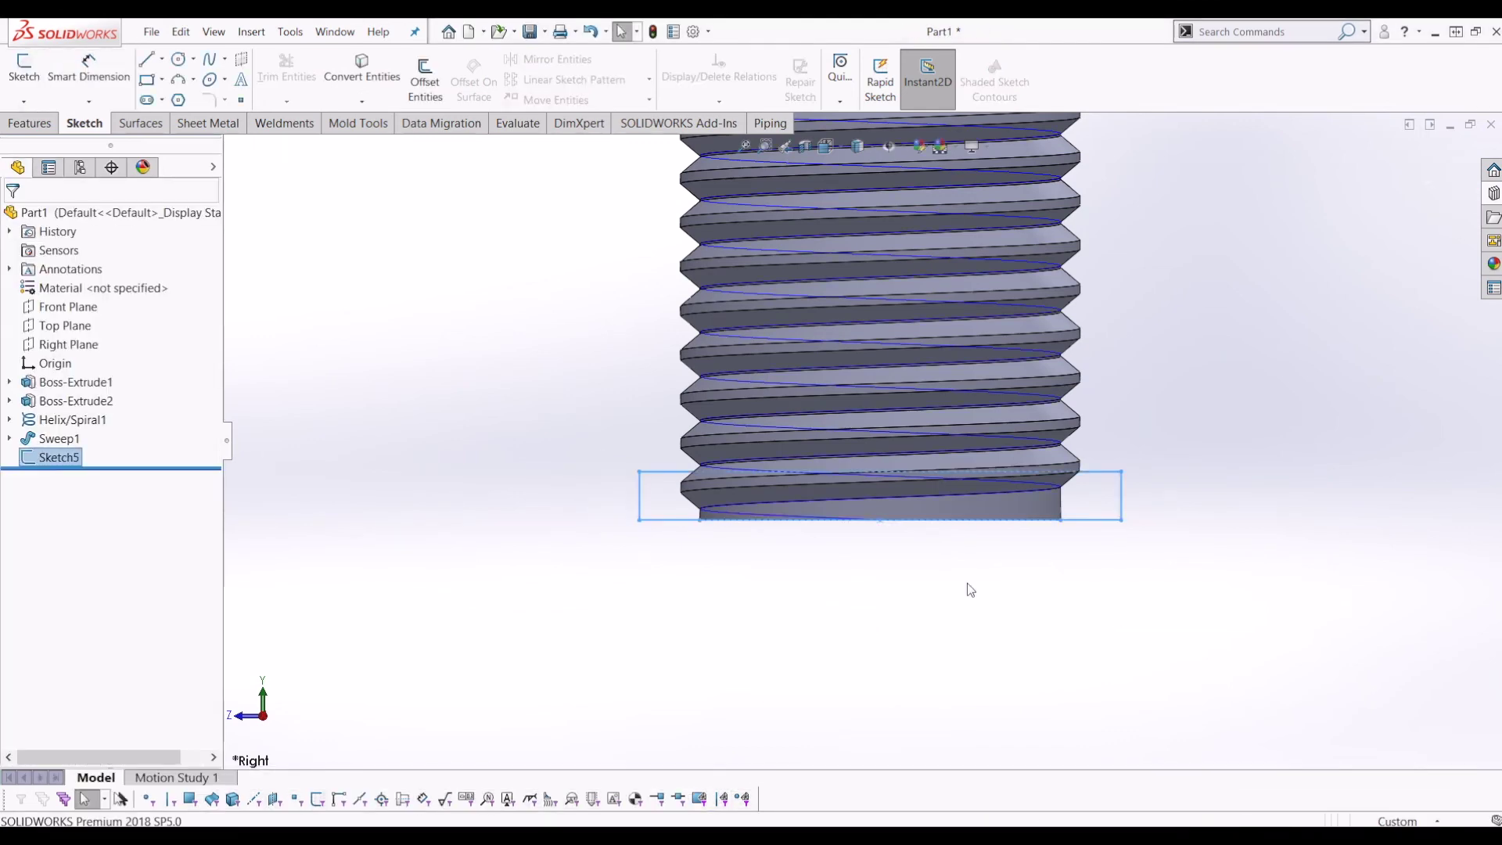
- Cut away the shank's end with an Extruded Cut of the rectangle region, using Through All - Both
scroll(872, 540, up, 8)
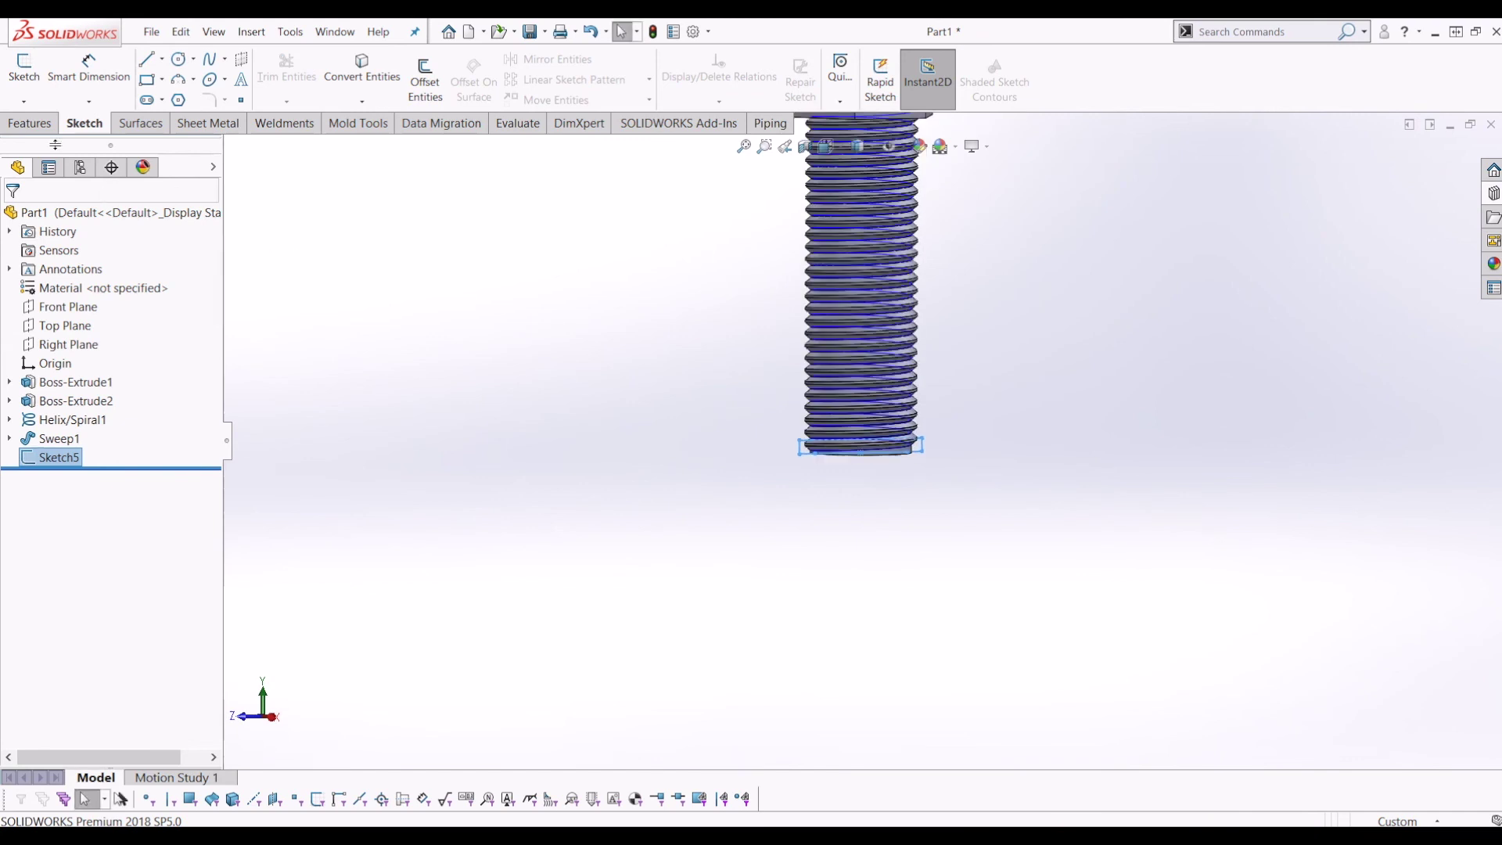
click(30, 123)
click(264, 74)
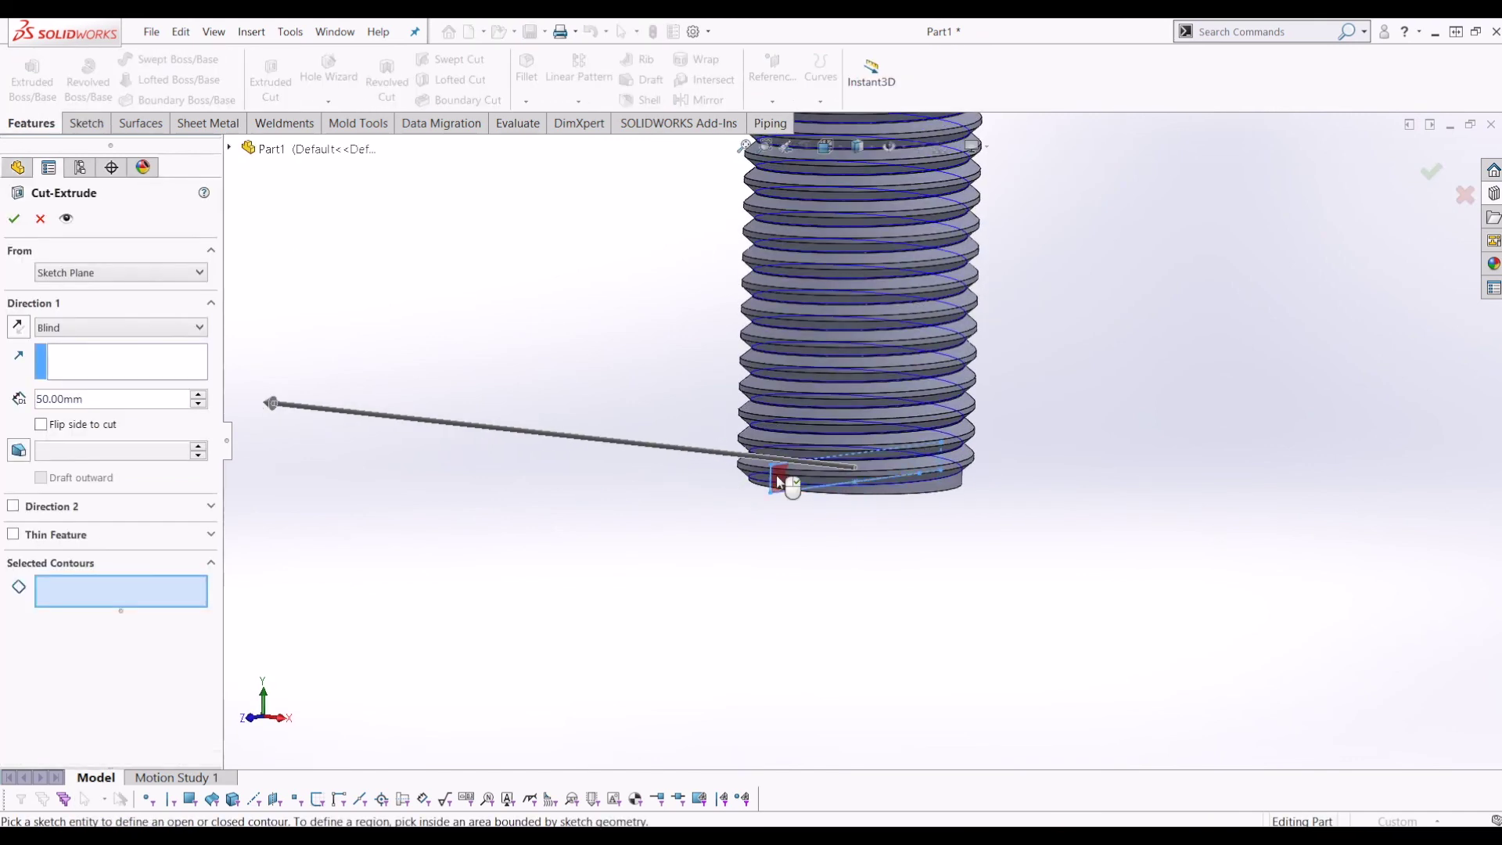
click(779, 479)
click(121, 328)
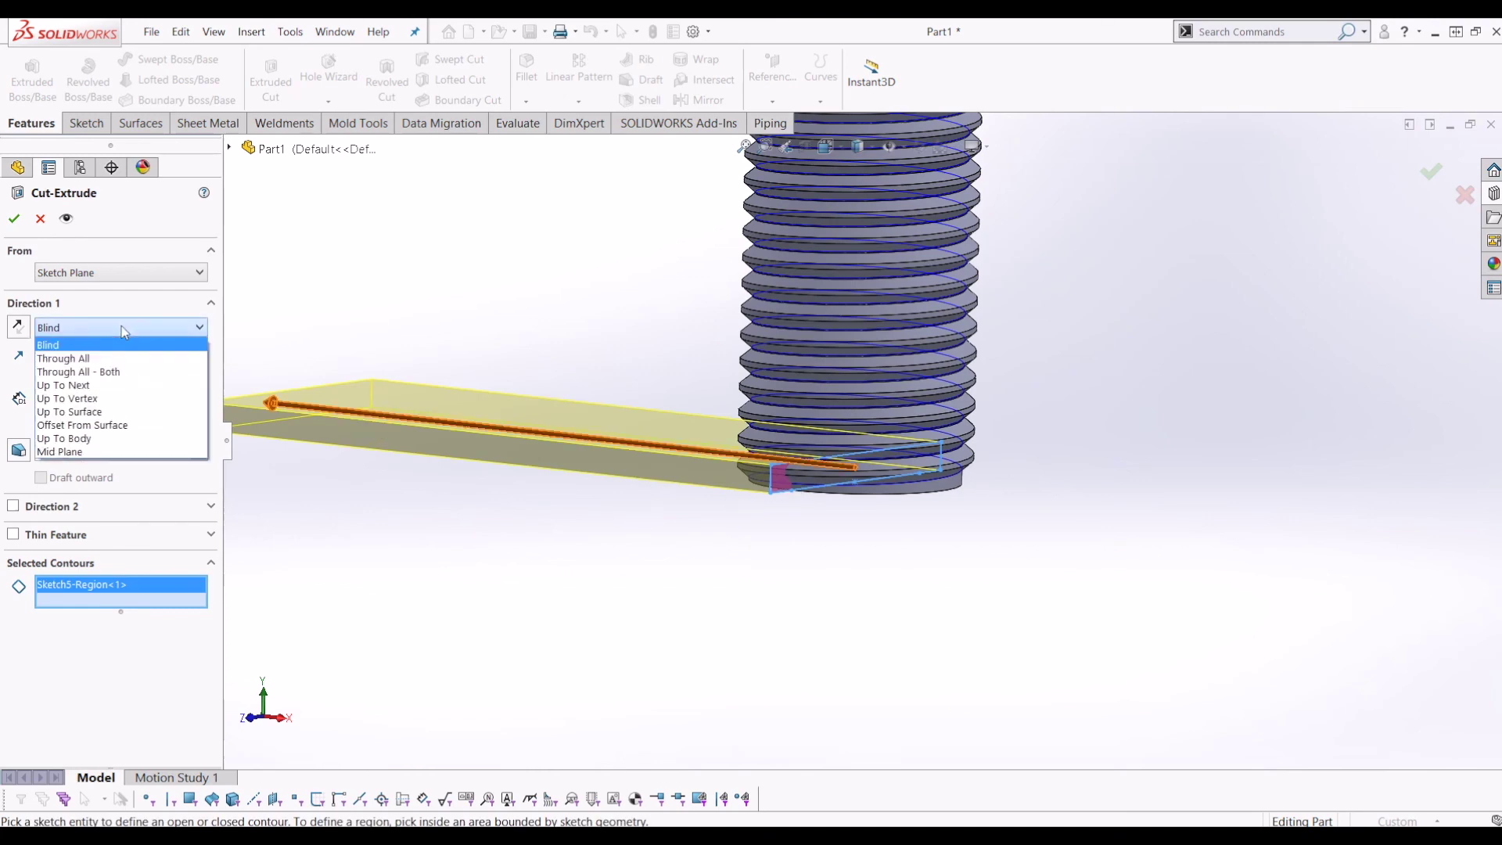
click(138, 374)
middle_drag(814, 509, 783, 509)
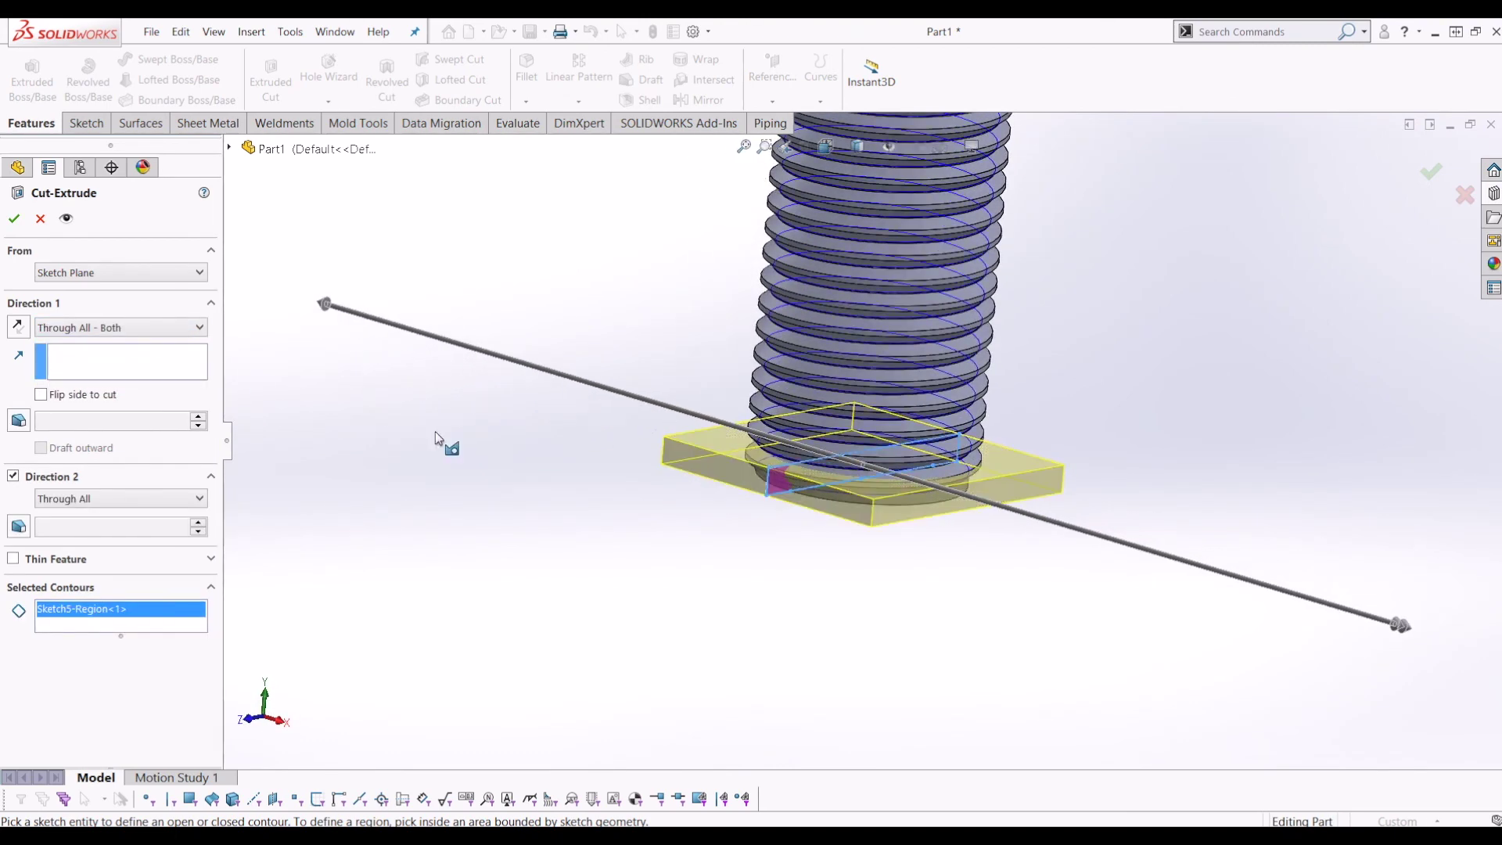
click(16, 219)
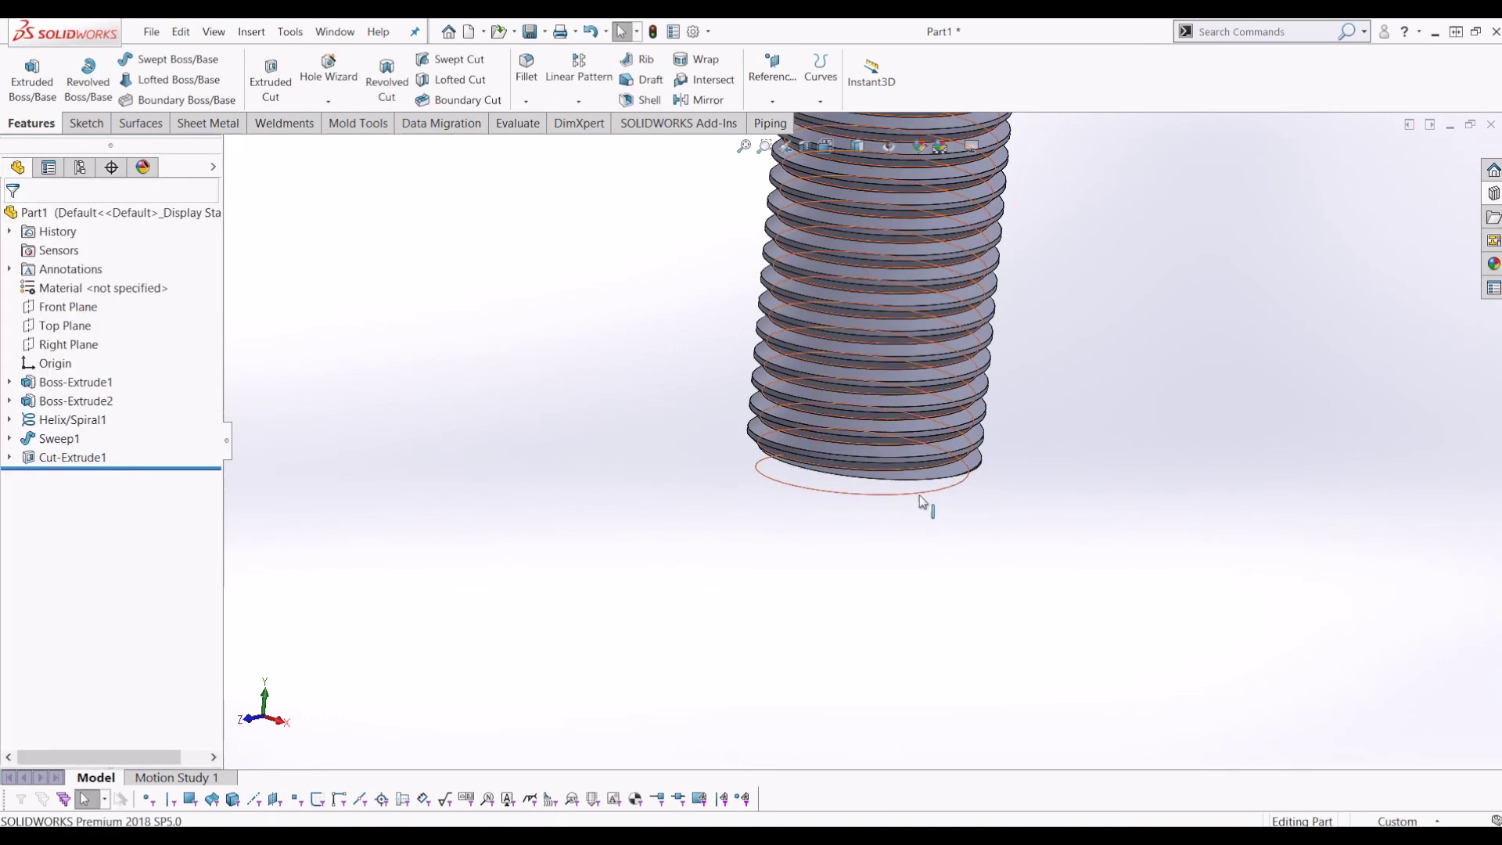
- Hide the helix curve that extends past the trimmed end of the shank
click(920, 496)
right_click(920, 496)
click(958, 472)
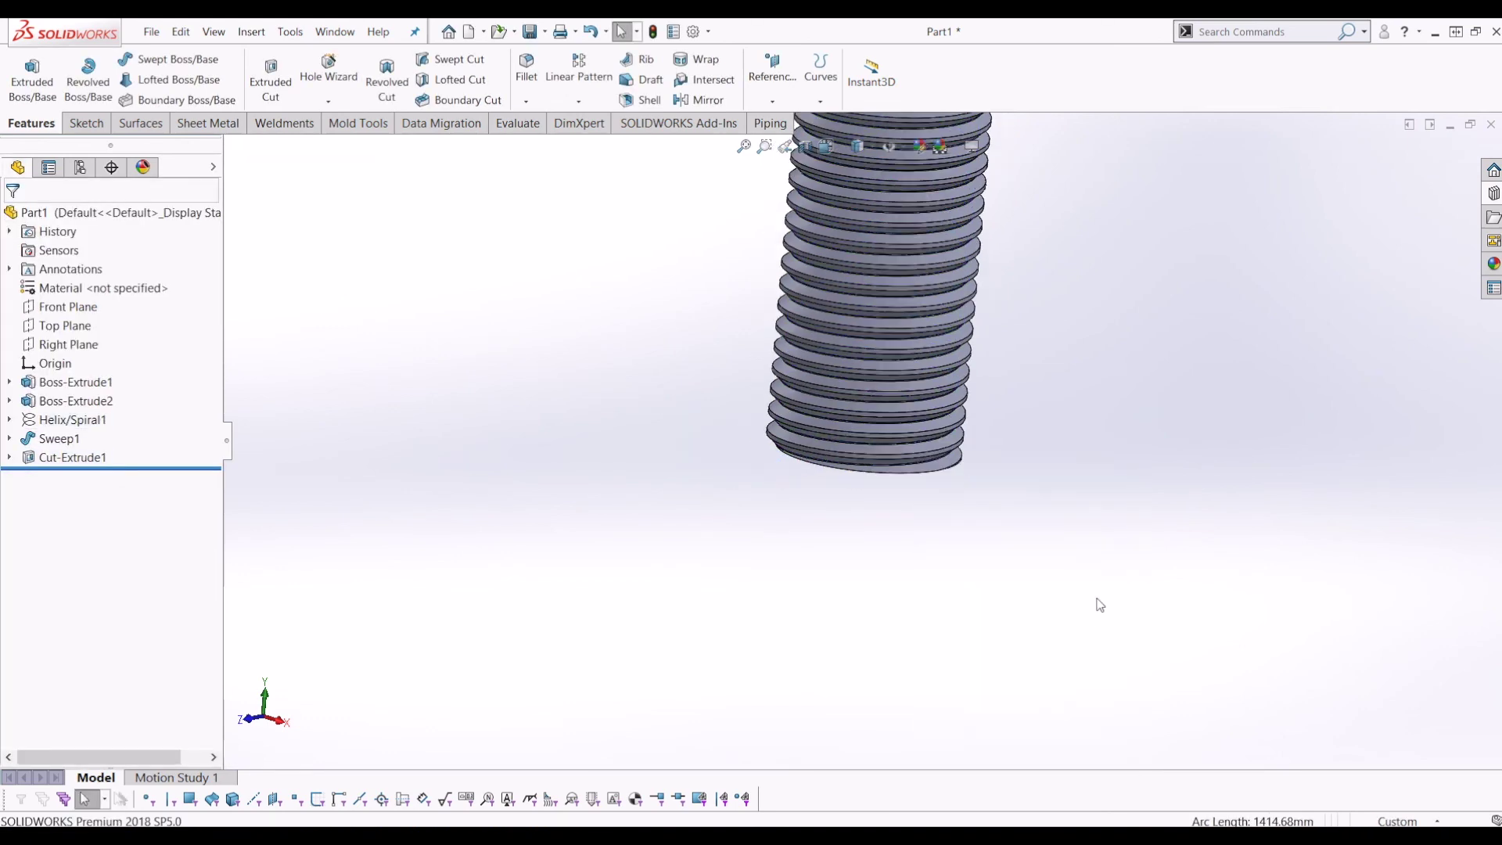
middle_drag(1099, 604, 1255, 550)
scroll(1229, 546, down, 3)
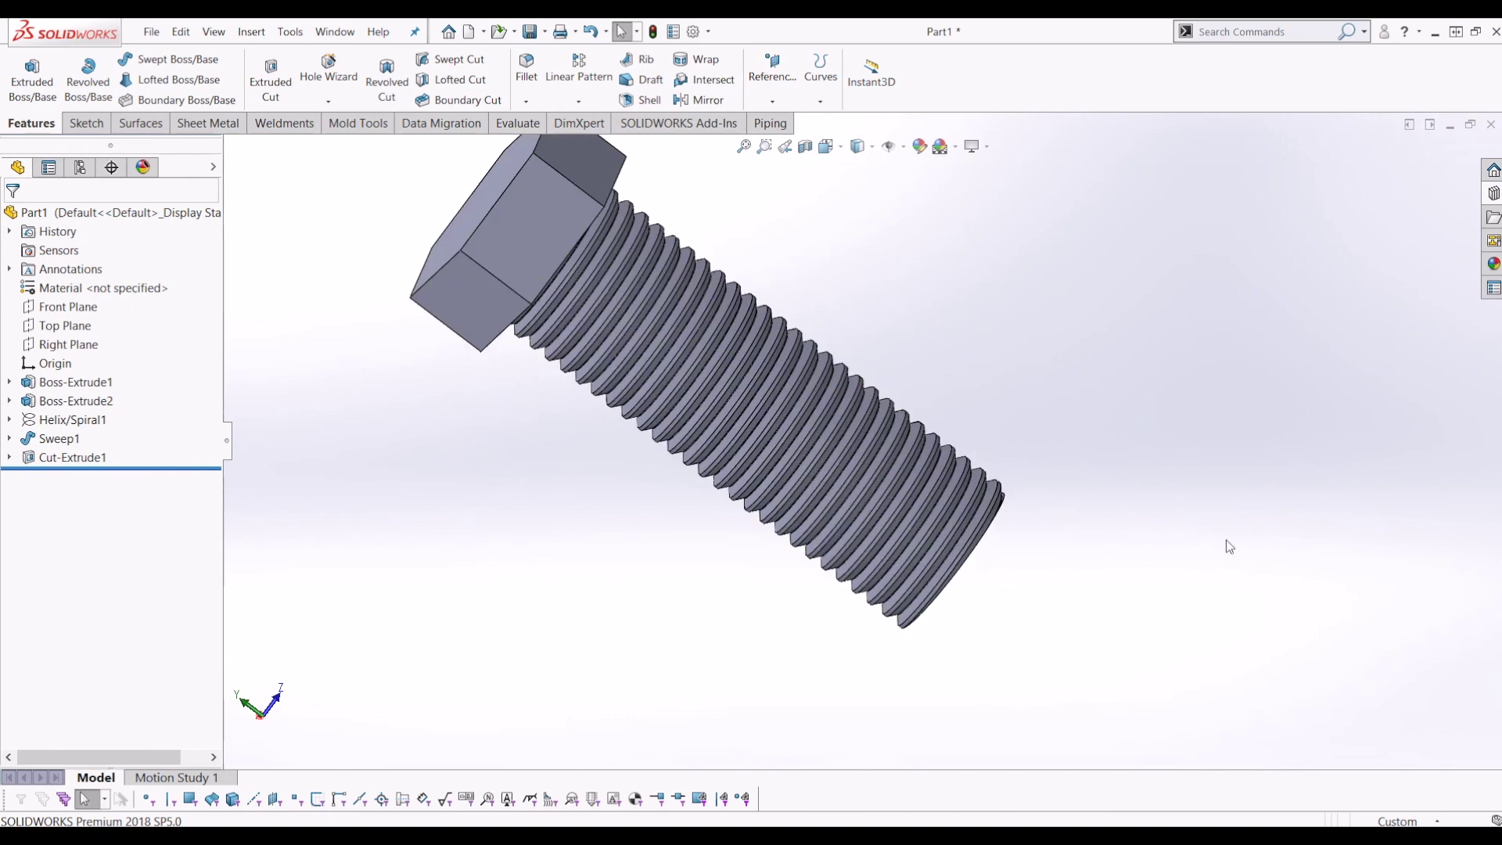
scroll(832, 288, up, 2)
middle_drag(832, 288, 938, 376)
scroll(977, 268, down, 2)
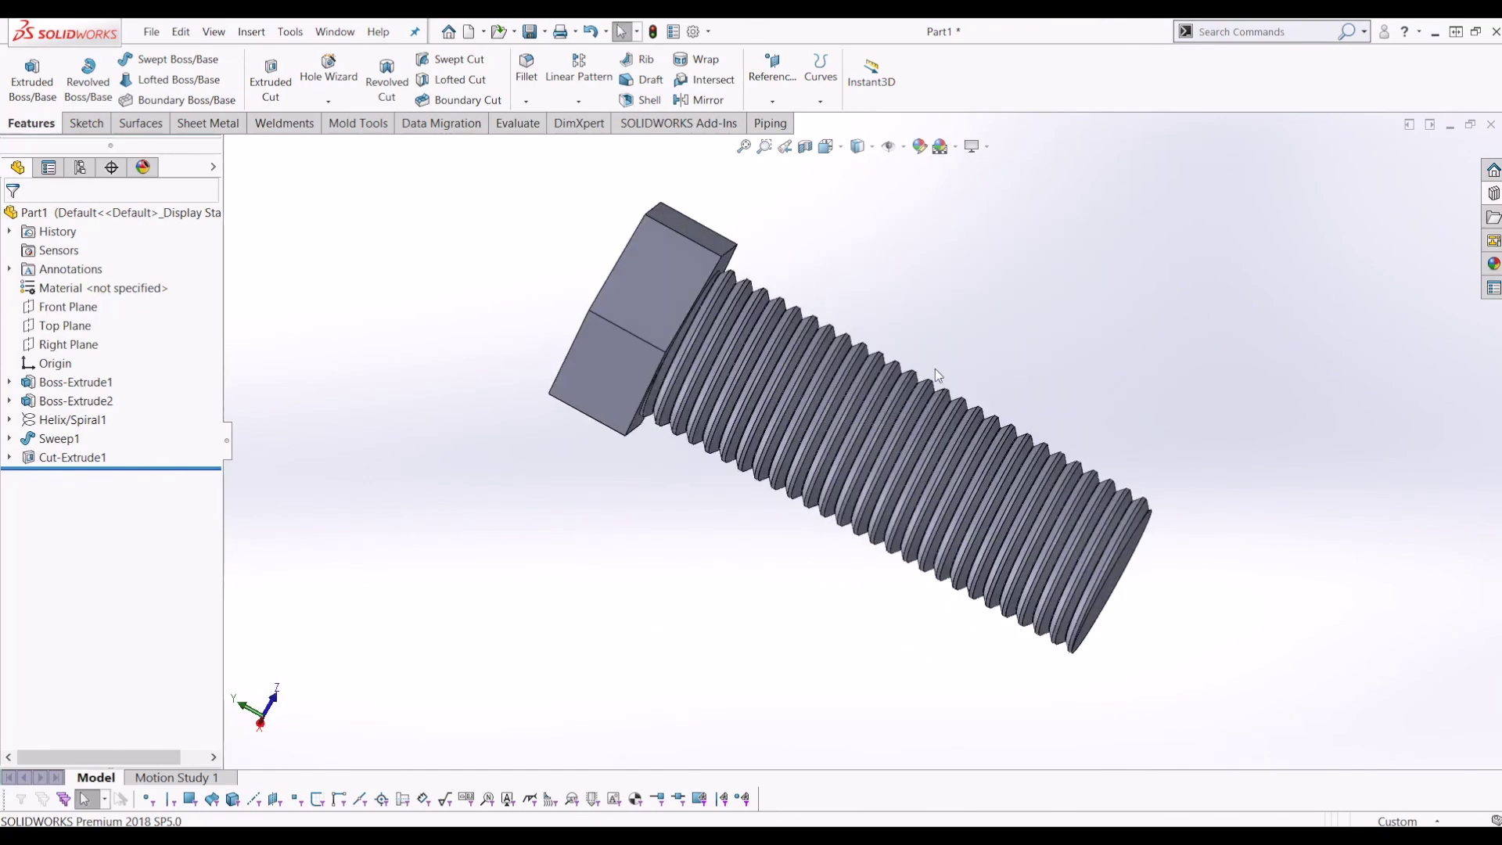